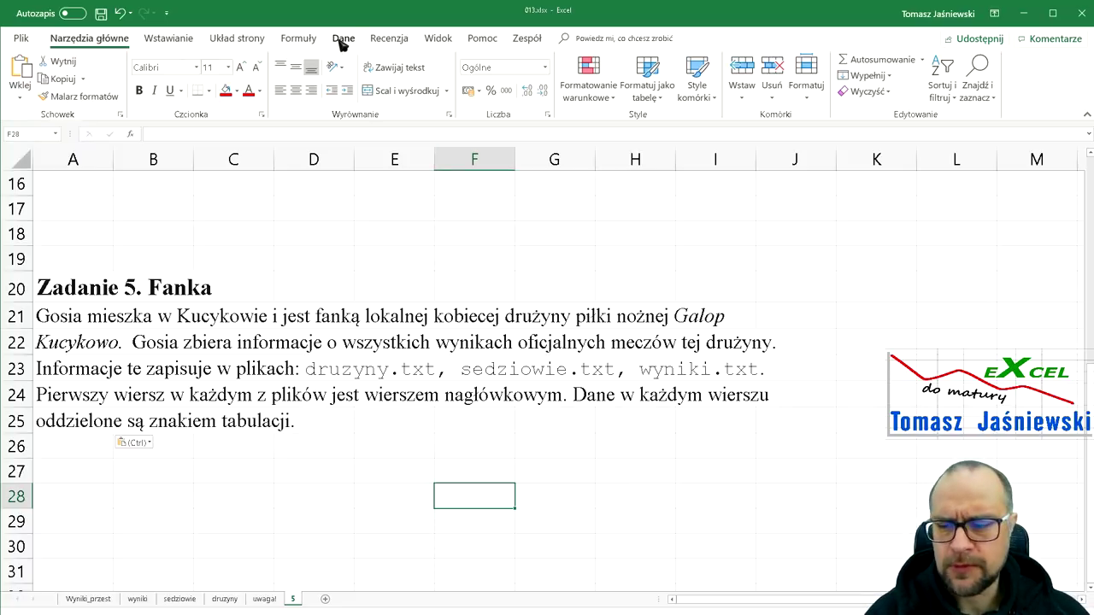
Look through the wyniki, sedziowie, druzyny and uwagi sheets, then return to sheet 5
{"action": "left_click", "coordinate": [137, 599]}
{"action": "left_click", "coordinate": [180, 599]}
{"action": "left_click", "coordinate": [231, 599]}
{"action": "left_click", "coordinate": [264, 599]}
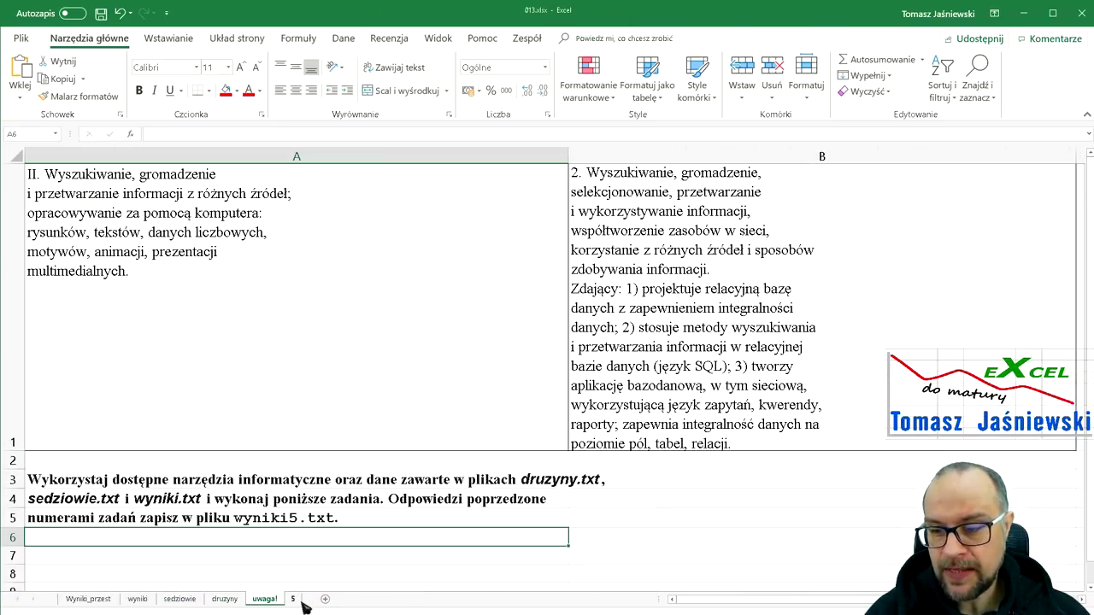
{"action": "left_click", "coordinate": [292, 599]}
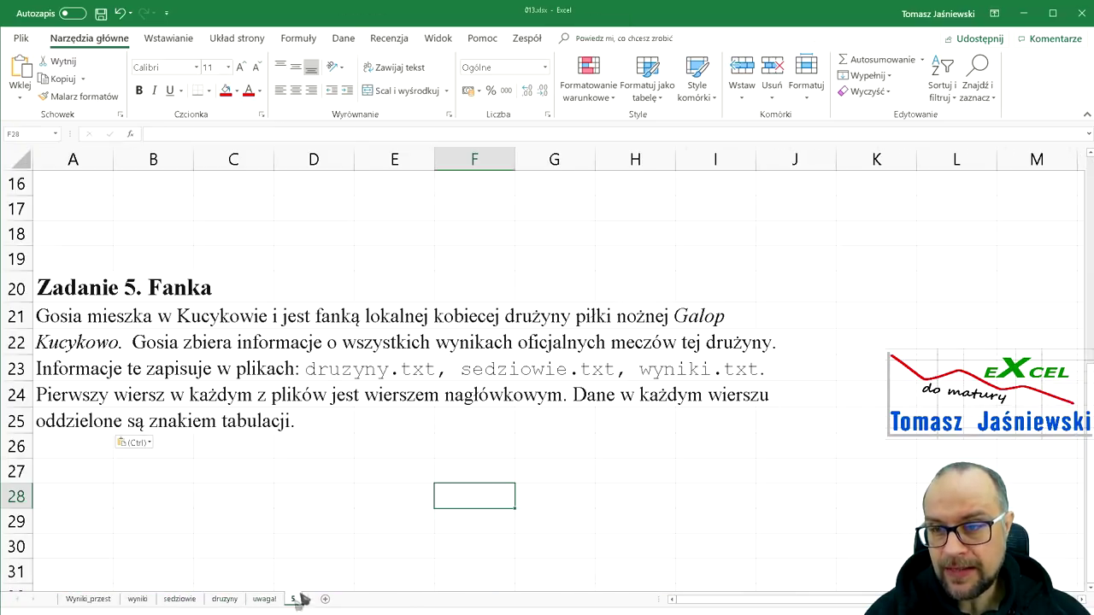
Check the Dane tab's text/CSV import option, then view the druzyny team table
{"action": "left_click", "coordinate": [347, 39]}
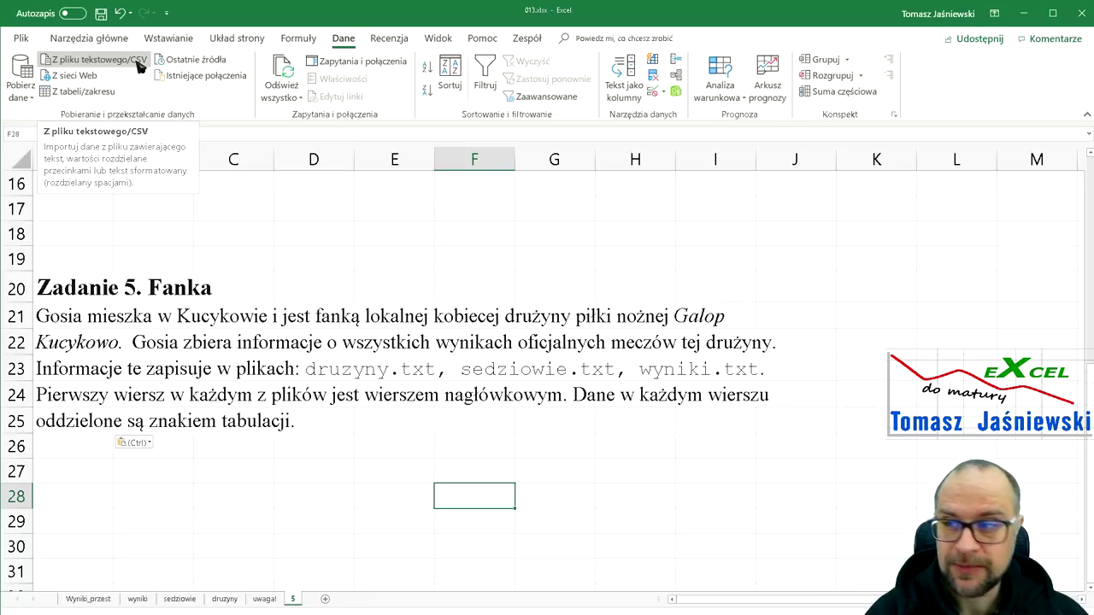
{"action": "left_click", "coordinate": [140, 66]}
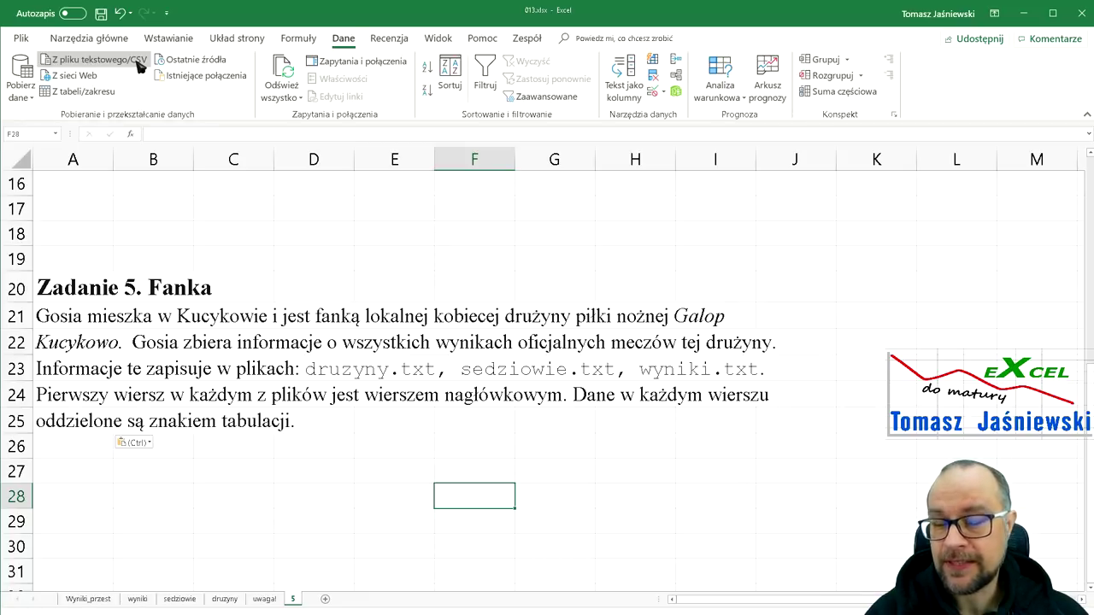
{"action": "left_click", "coordinate": [89, 38]}
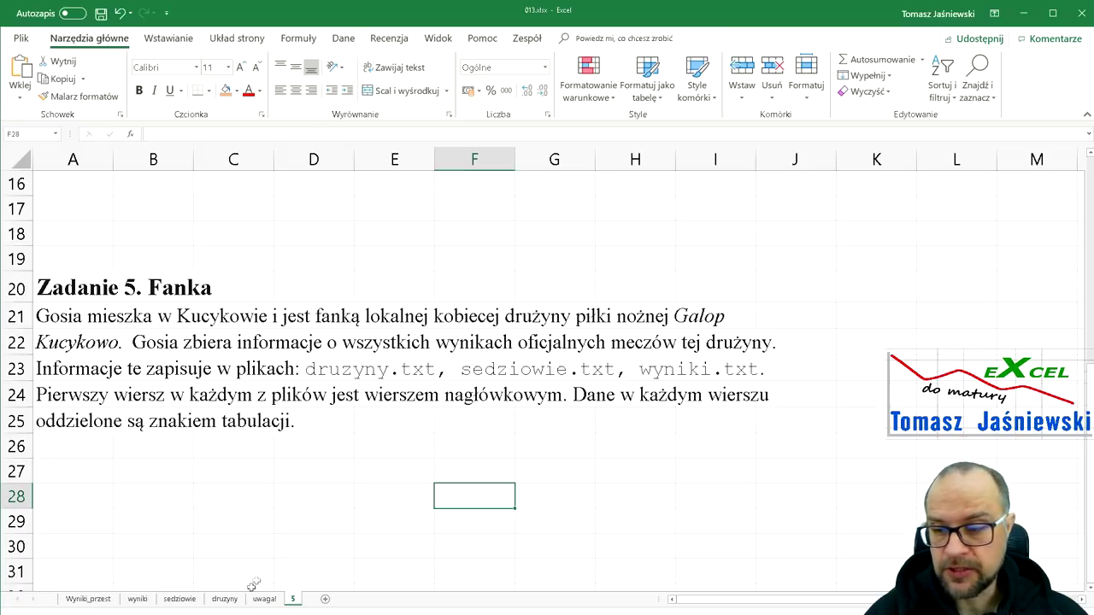
{"action": "left_click", "coordinate": [225, 599]}
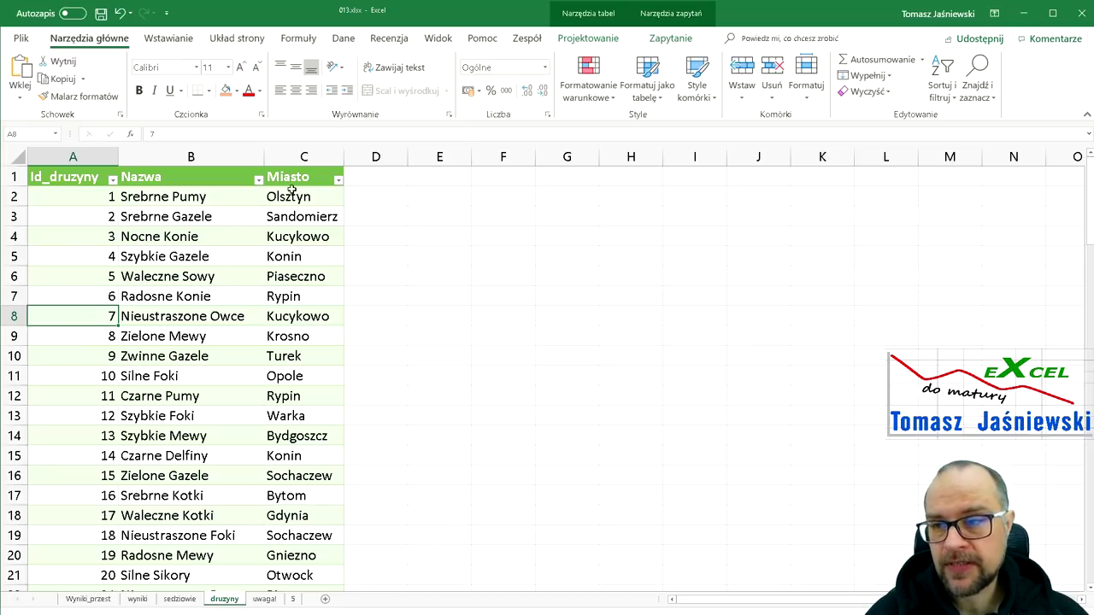
Look at the sedziowie referee list, then settle on the wyniki match results sheet
{"action": "left_click", "coordinate": [179, 599]}
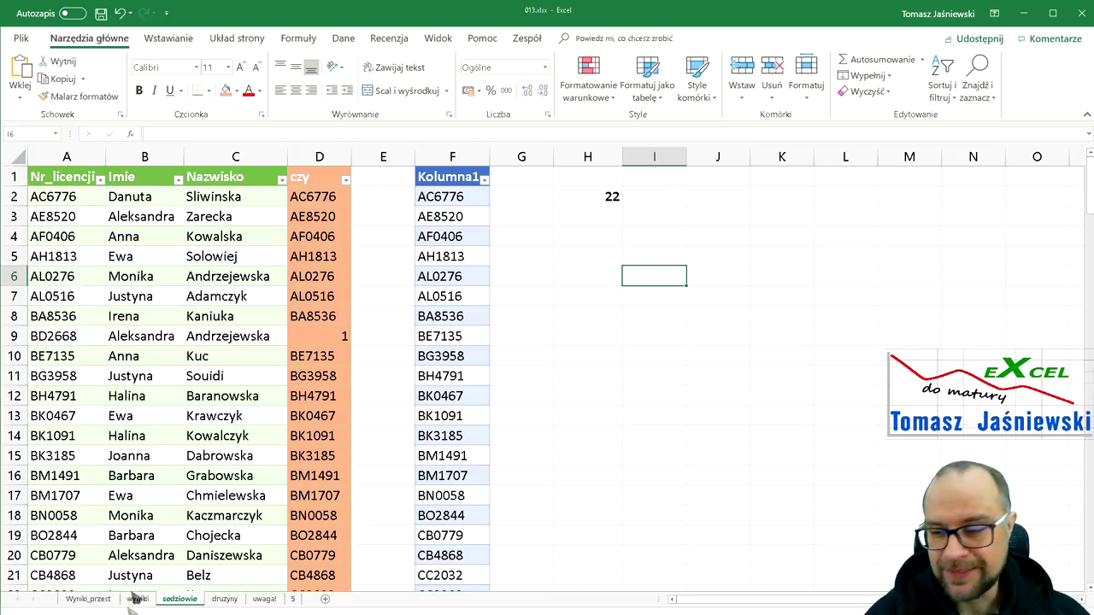
{"action": "left_click", "coordinate": [151, 602]}
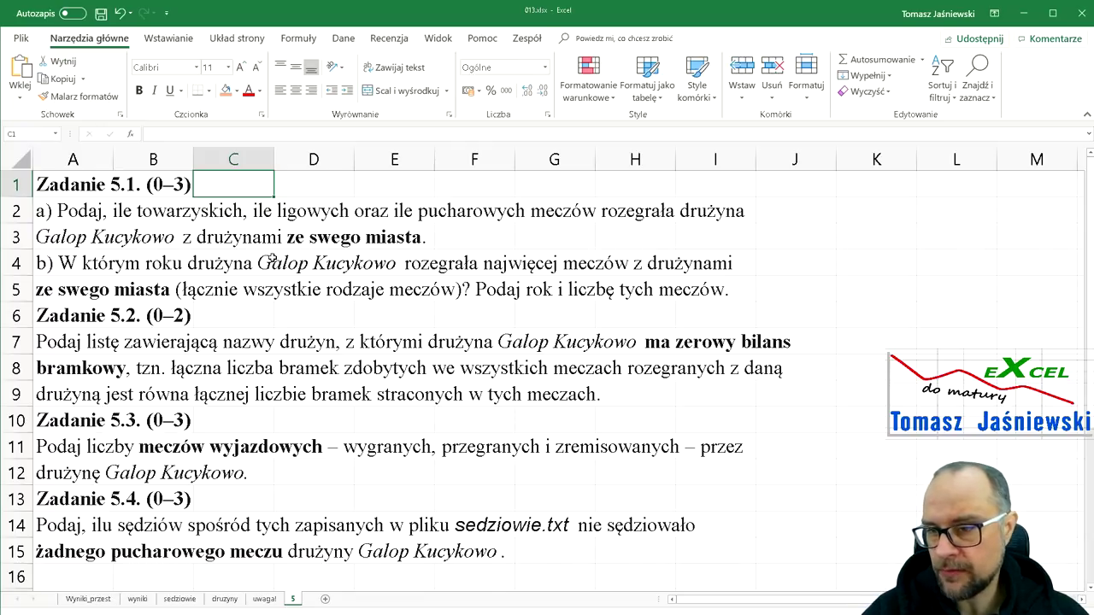
{"action": "left_click", "coordinate": [137, 600]}
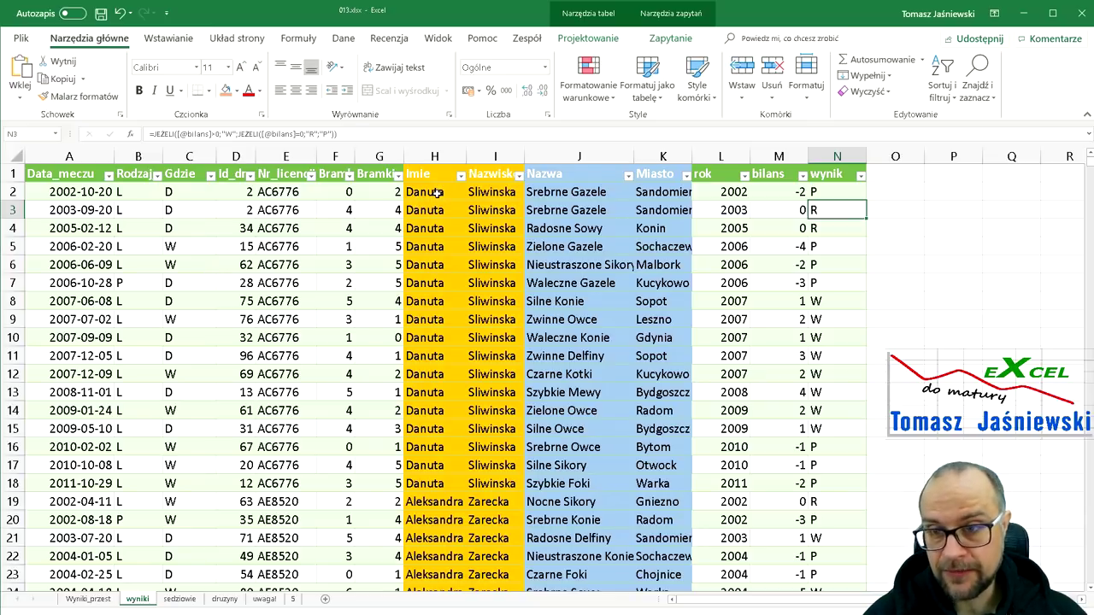
{"action": "left_click", "coordinate": [437, 193]}
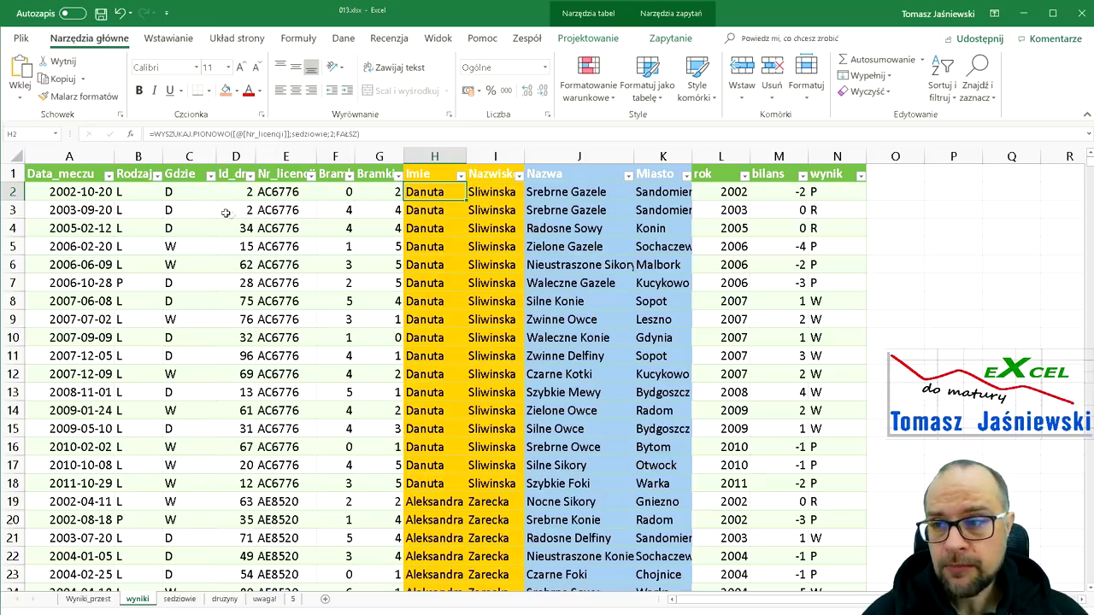
{"action": "left_click_drag", "start_coordinate": [282, 195], "coordinate": [293, 361]}
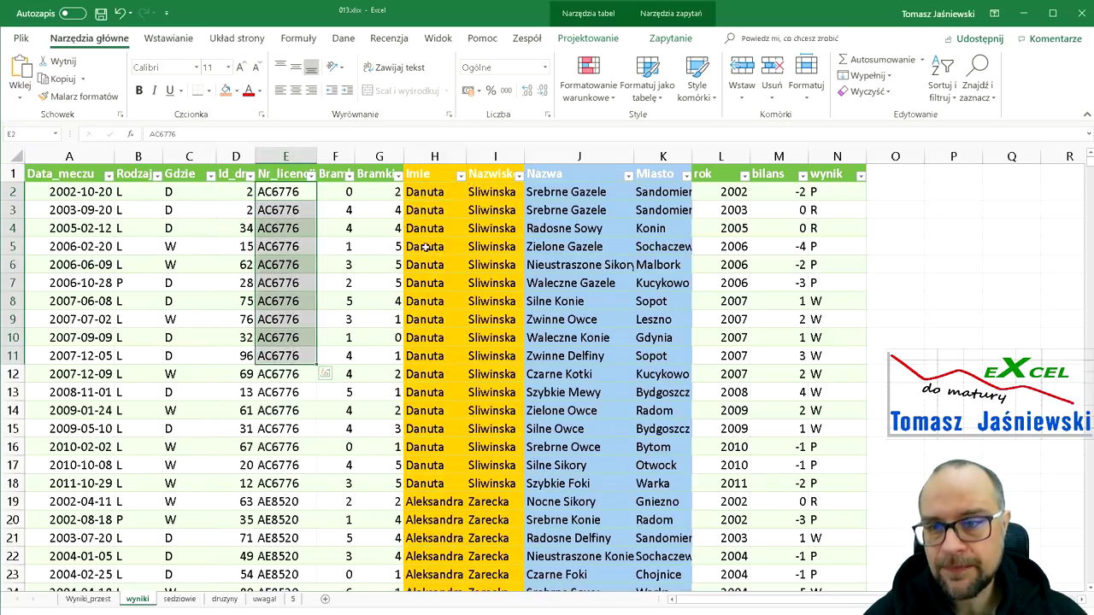
{"action": "left_click", "coordinate": [428, 200]}
{"action": "left_click", "coordinate": [503, 192]}
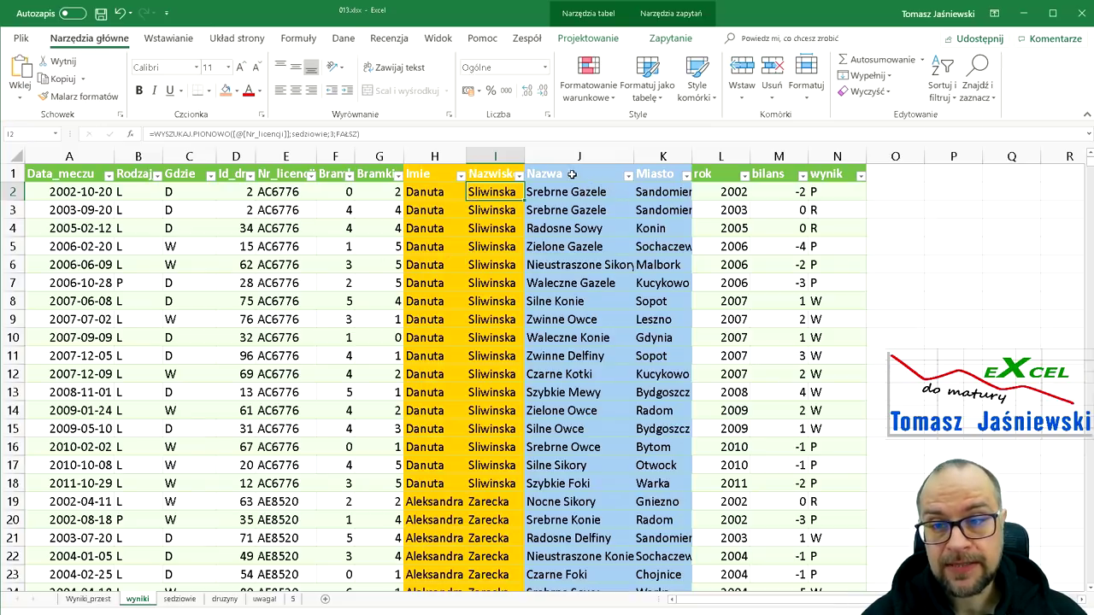
{"action": "left_click", "coordinate": [596, 193]}
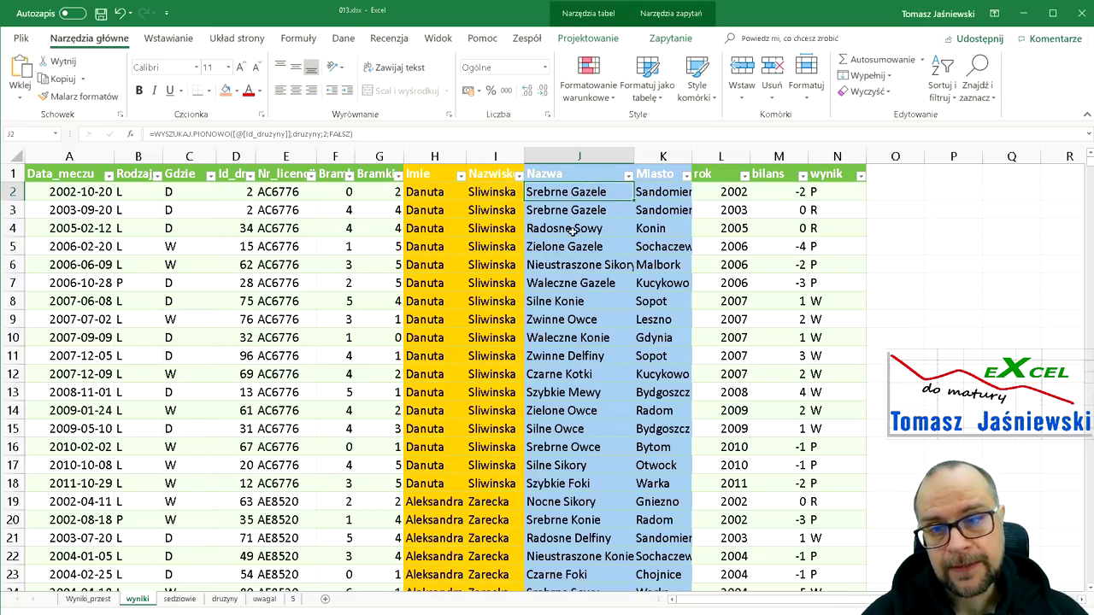
{"action": "left_click", "coordinate": [656, 199]}
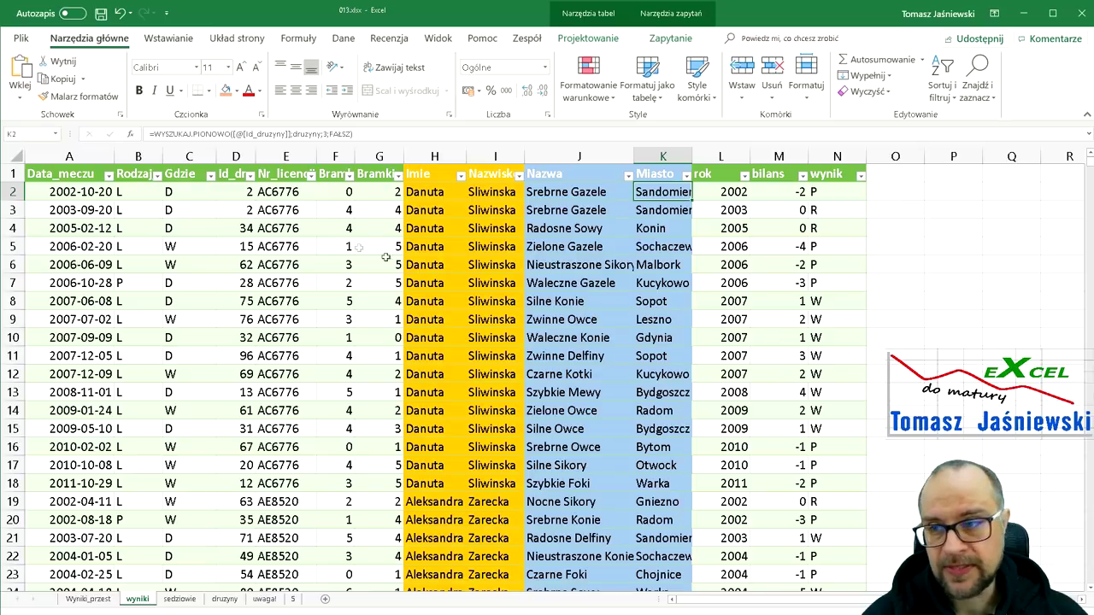
{"action": "left_click", "coordinate": [243, 193]}
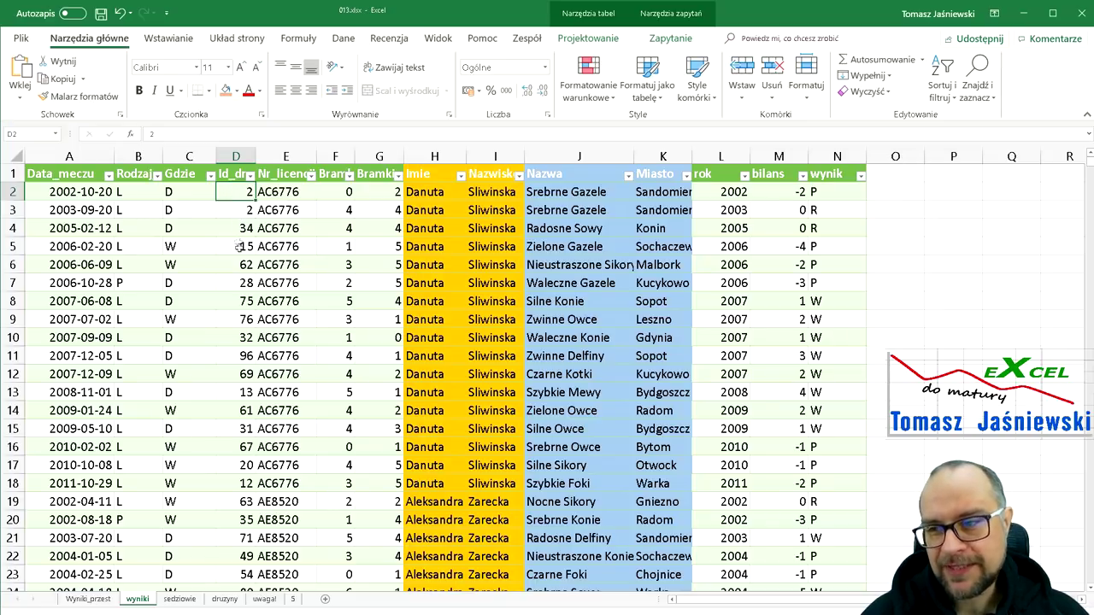
{"action": "left_click", "coordinate": [603, 192]}
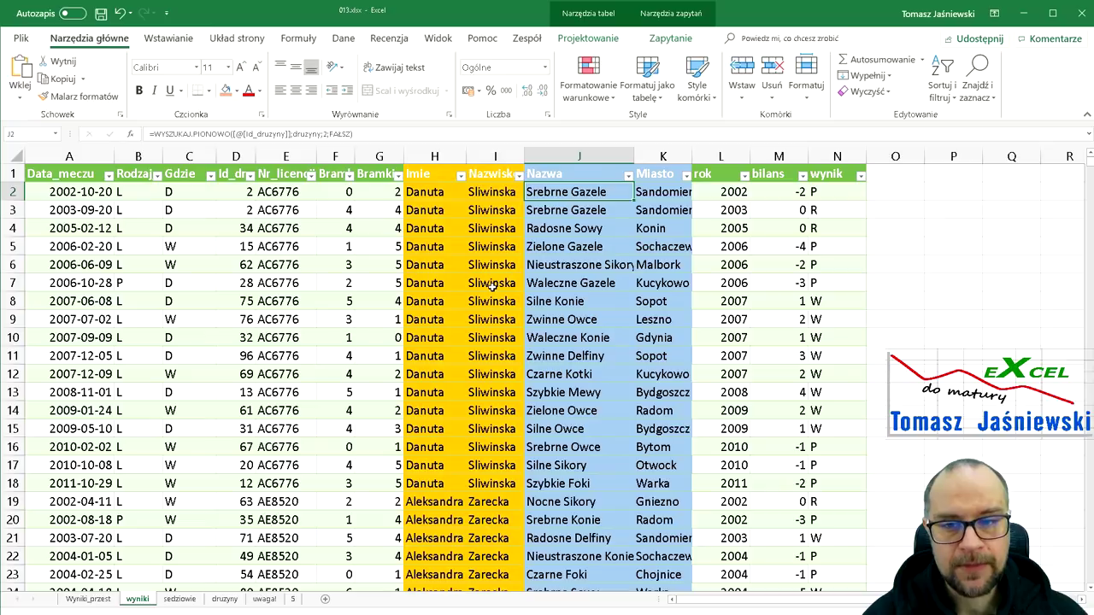
{"action": "left_click", "coordinate": [718, 195]}
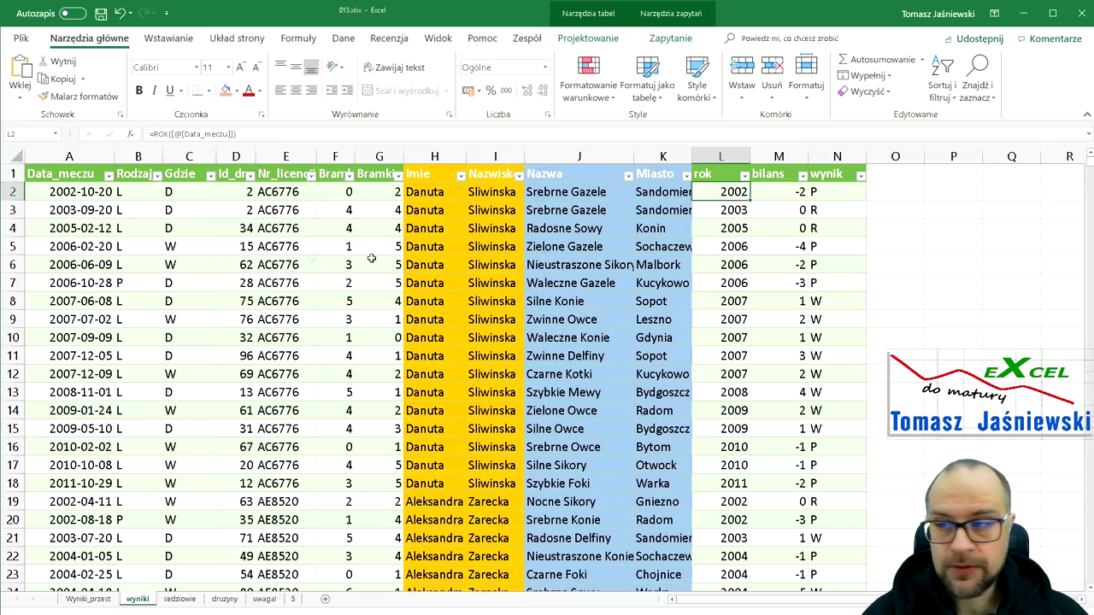
Inspect the match date, goal column headings, and the bilans and wynik formulas in row 2
{"action": "left_click", "coordinate": [79, 192]}
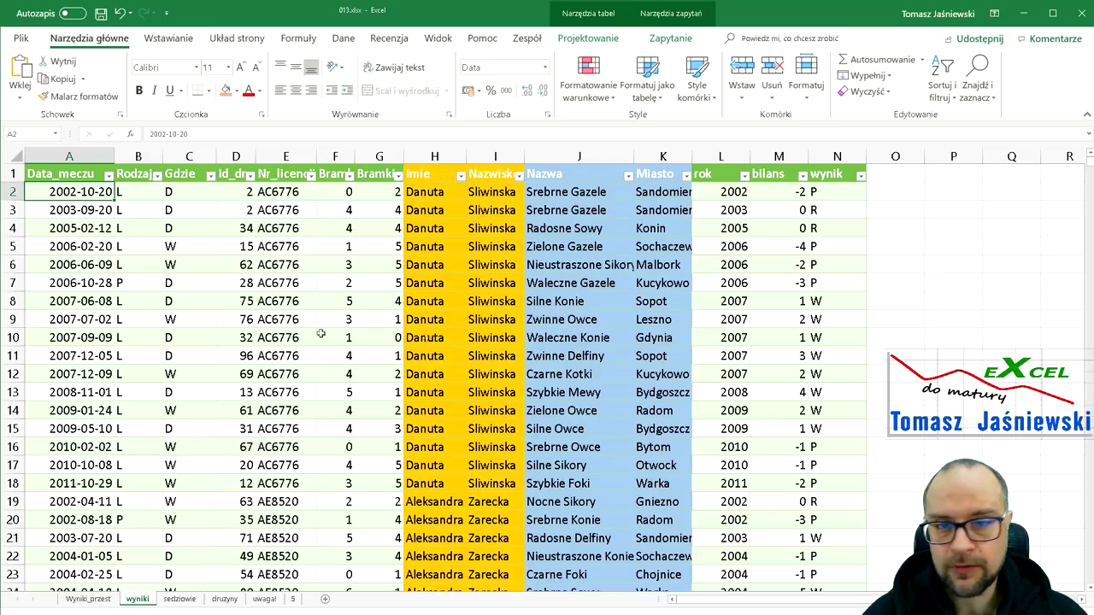
{"action": "left_click", "coordinate": [757, 197]}
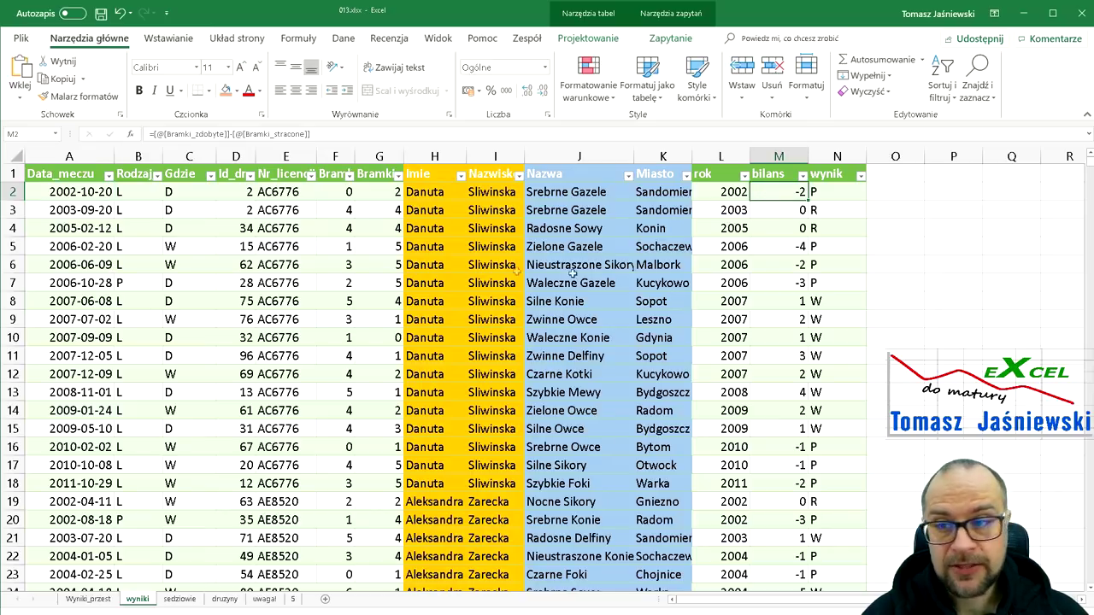
{"action": "left_click", "coordinate": [335, 176]}
{"action": "left_click", "coordinate": [378, 175]}
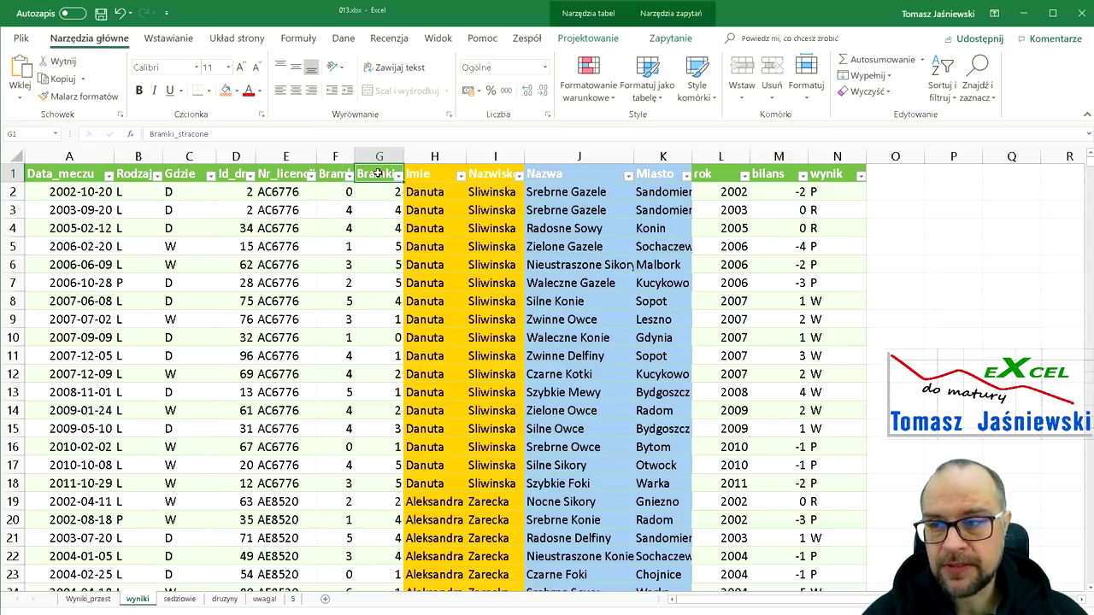
{"action": "left_click", "coordinate": [785, 193]}
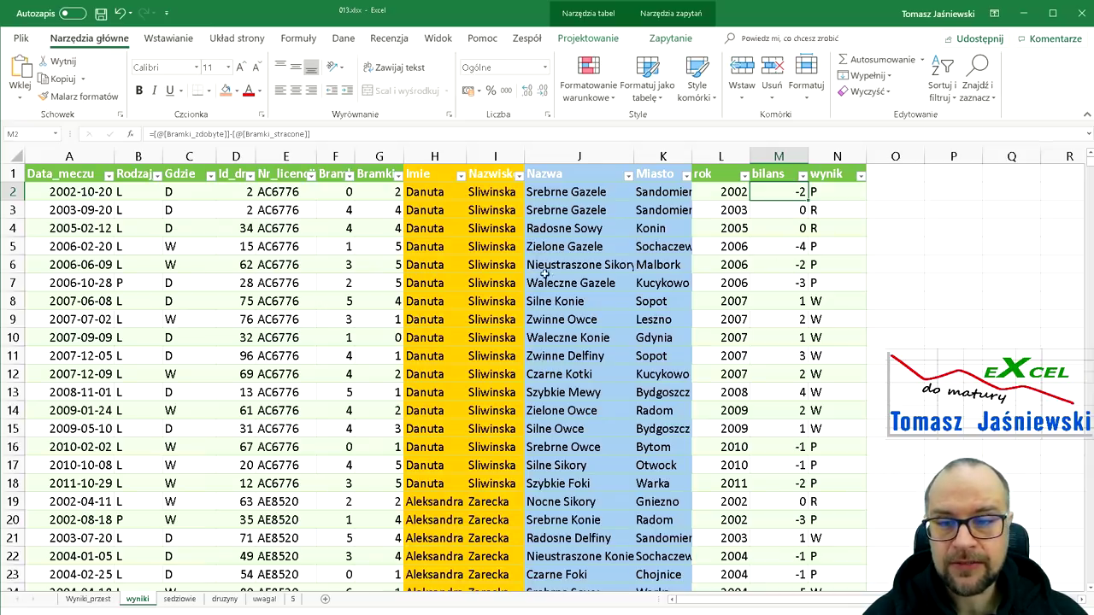
{"action": "left_click", "coordinate": [837, 195]}
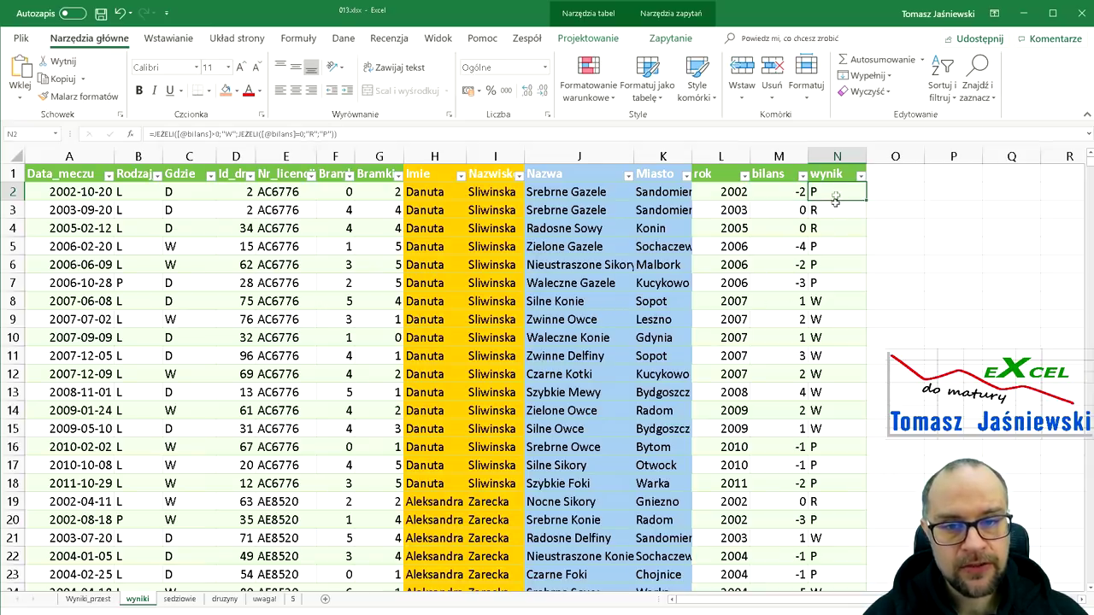
Step through the bilans values in column M and the W result in N8
{"action": "left_click", "coordinate": [782, 192]}
{"action": "left_click", "coordinate": [782, 212]}
{"action": "left_click", "coordinate": [784, 234]}
{"action": "left_click", "coordinate": [785, 245]}
{"action": "left_click", "coordinate": [785, 260]}
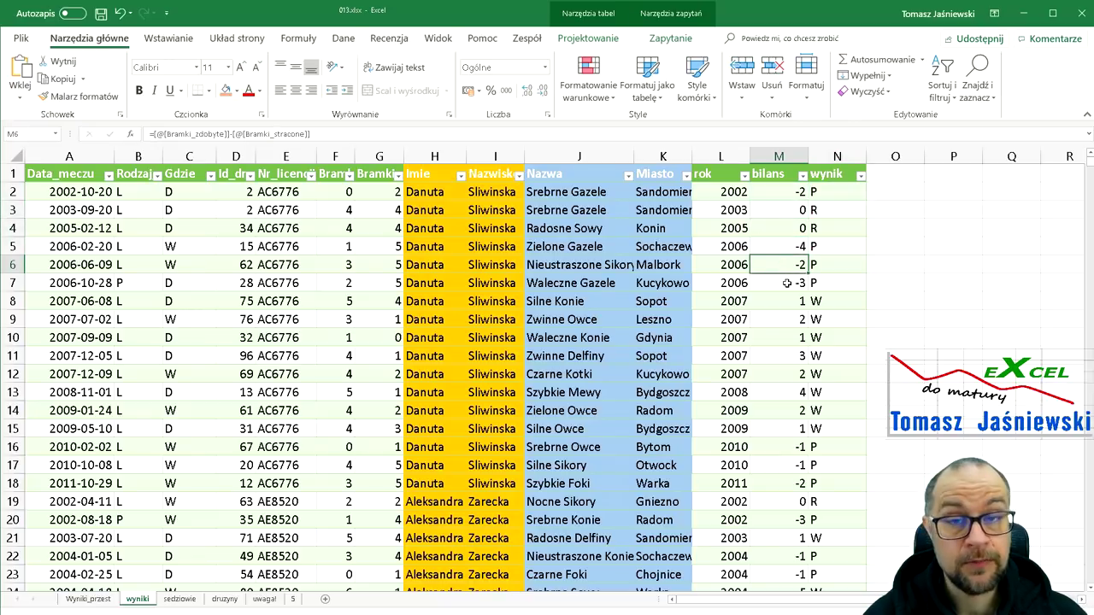
{"action": "left_click", "coordinate": [839, 197]}
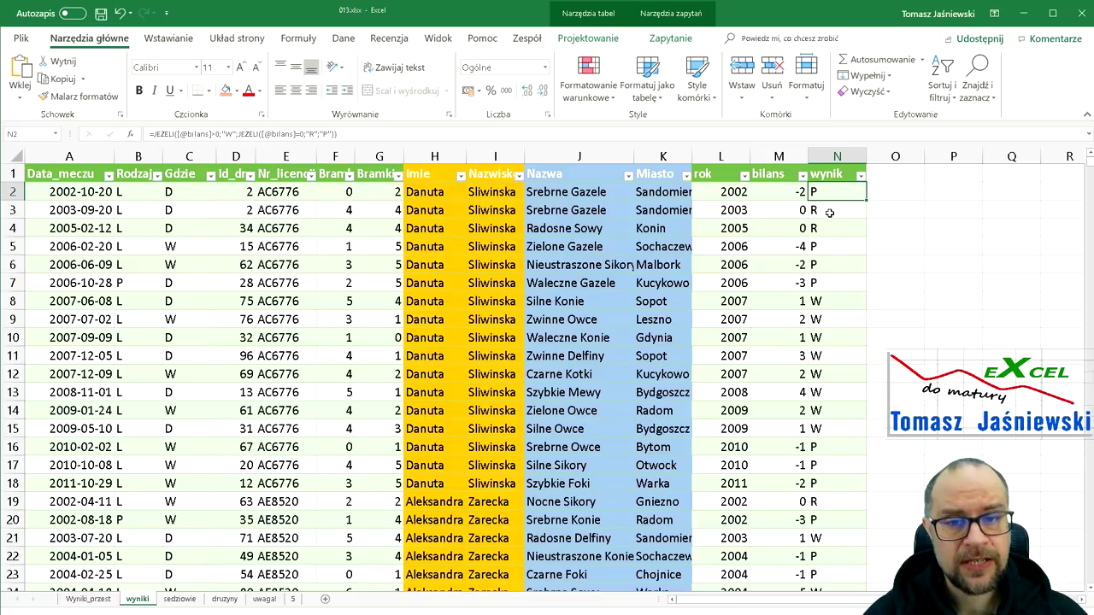
{"action": "left_click", "coordinate": [829, 302]}
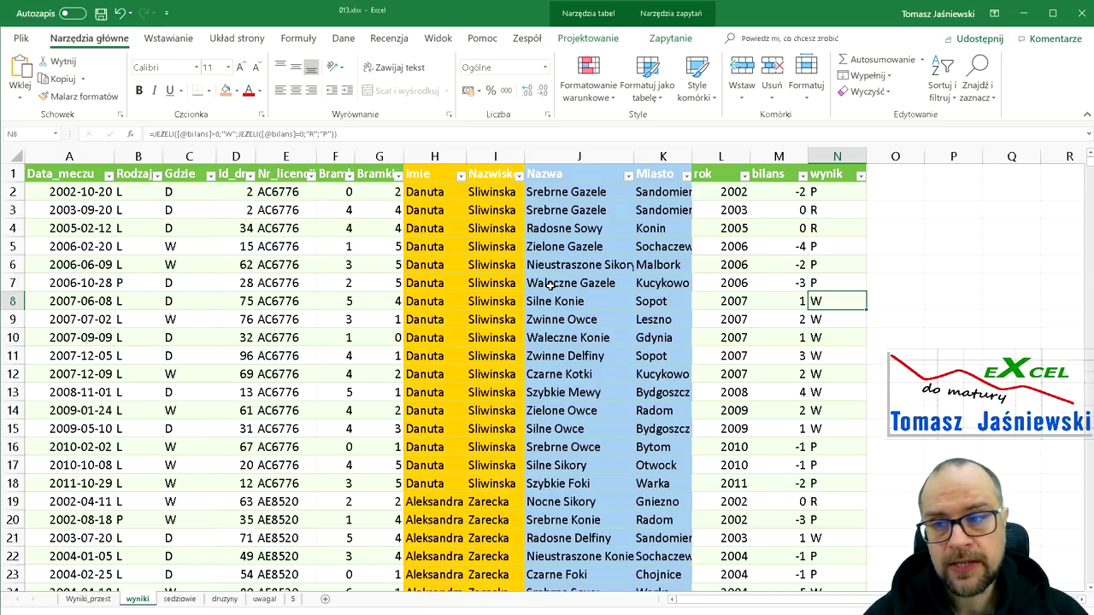
Check goals scored and conceded in F2 and G2, then go to Wyniki_przest
{"action": "left_click", "coordinate": [331, 194]}
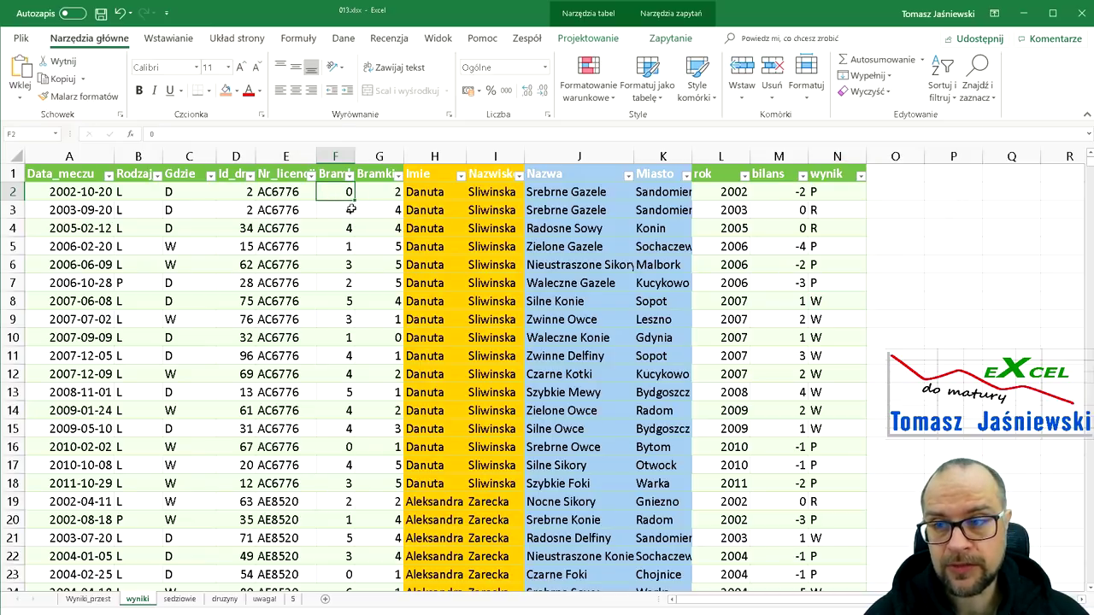
{"action": "left_click", "coordinate": [389, 196]}
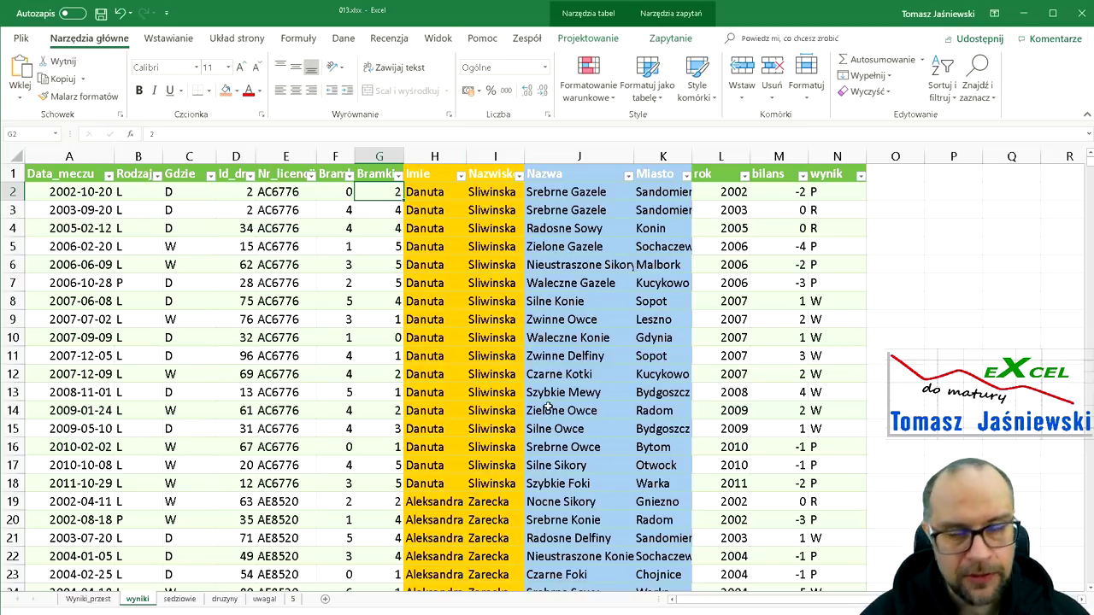
{"action": "left_click", "coordinate": [89, 599]}
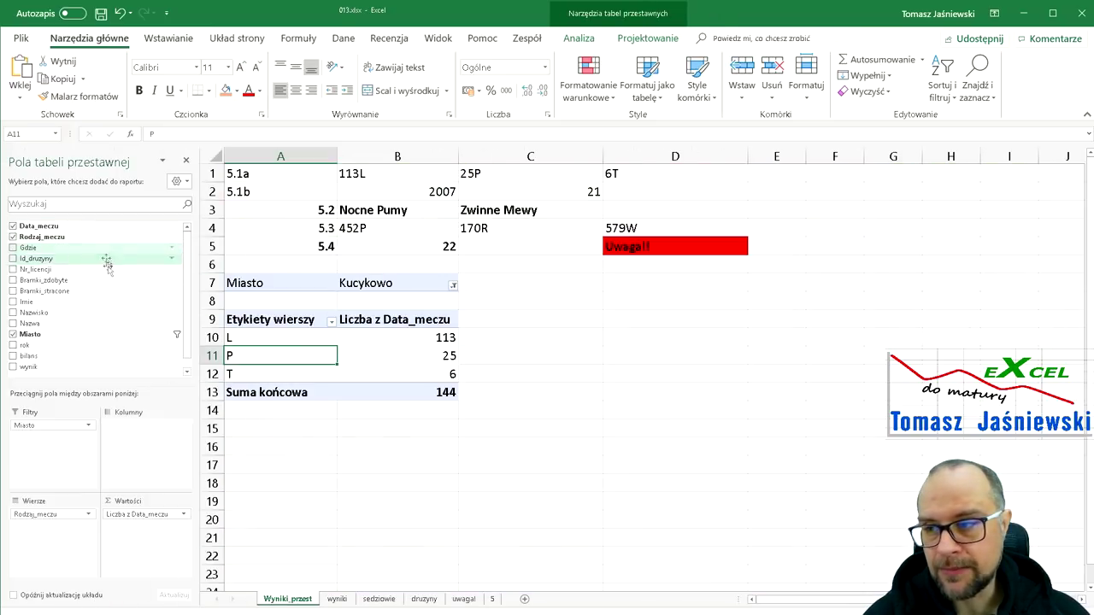
Compare the Wyniki_przest pivot with the wyniki data and the sheet 5 task text
{"action": "scroll", "coordinate": [108, 279], "scroll_direction": "down", "scroll_amount": 1}
{"action": "scroll", "coordinate": [108, 279], "scroll_direction": "up", "scroll_amount": 1}
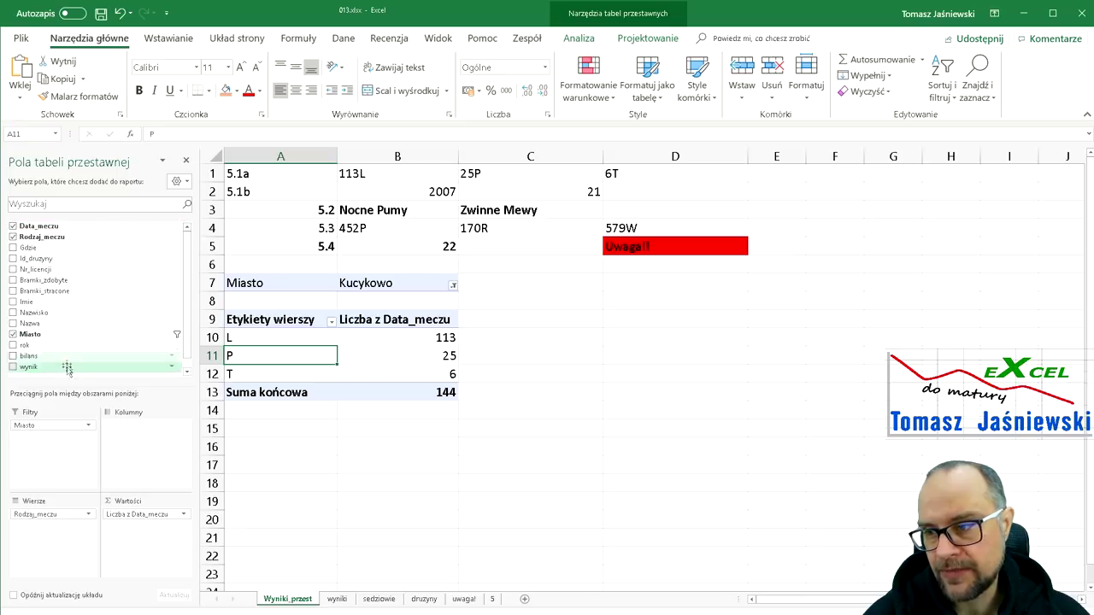
{"action": "scroll", "coordinate": [60, 273], "scroll_direction": "down", "scroll_amount": 1}
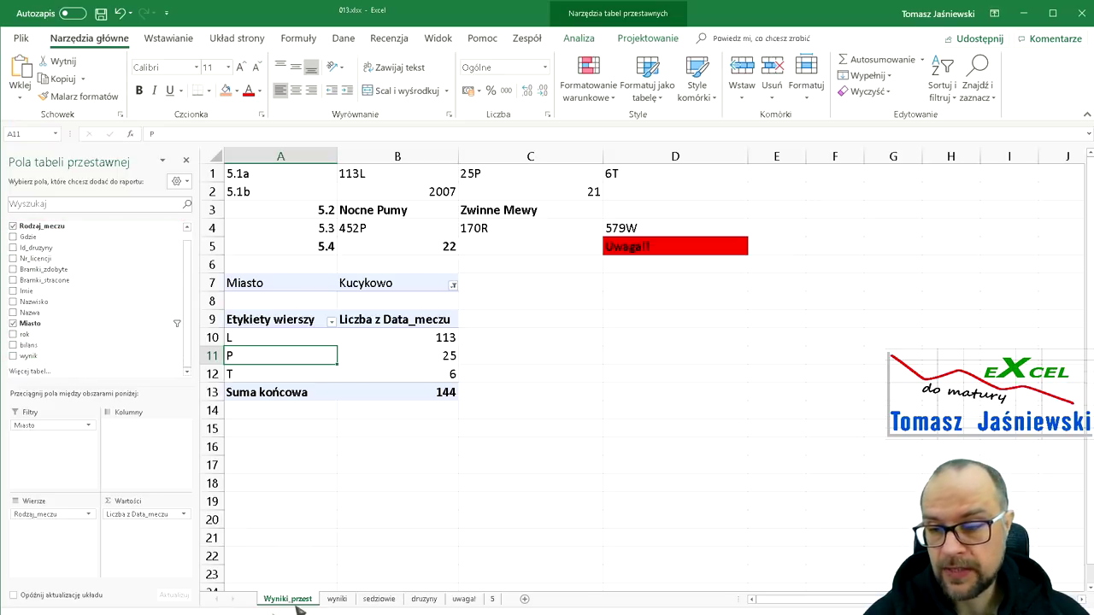
{"action": "left_click", "coordinate": [337, 600]}
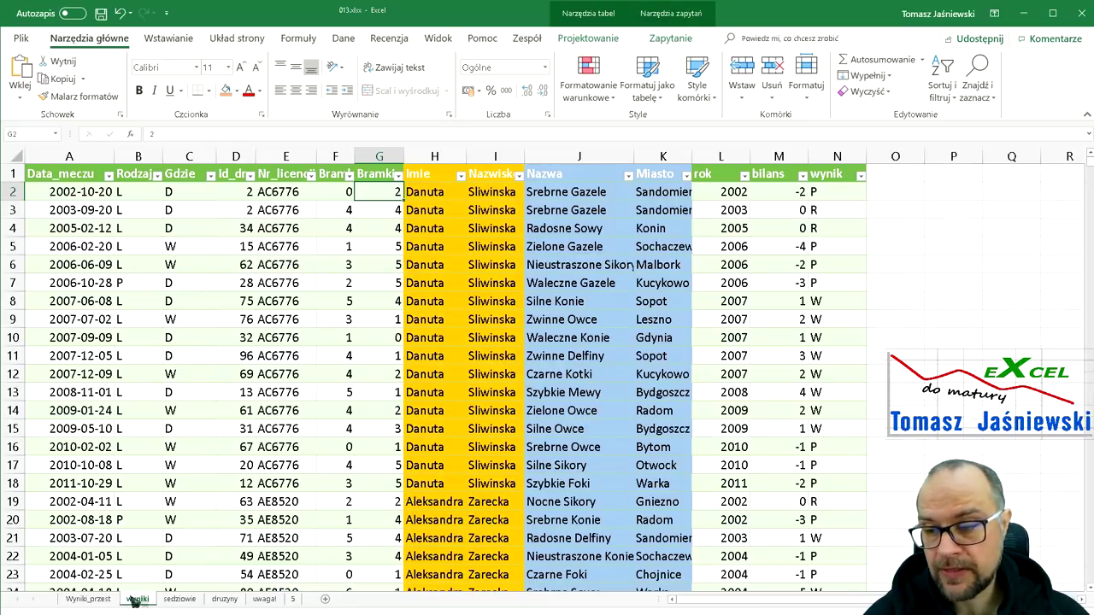
{"action": "left_click", "coordinate": [88, 599]}
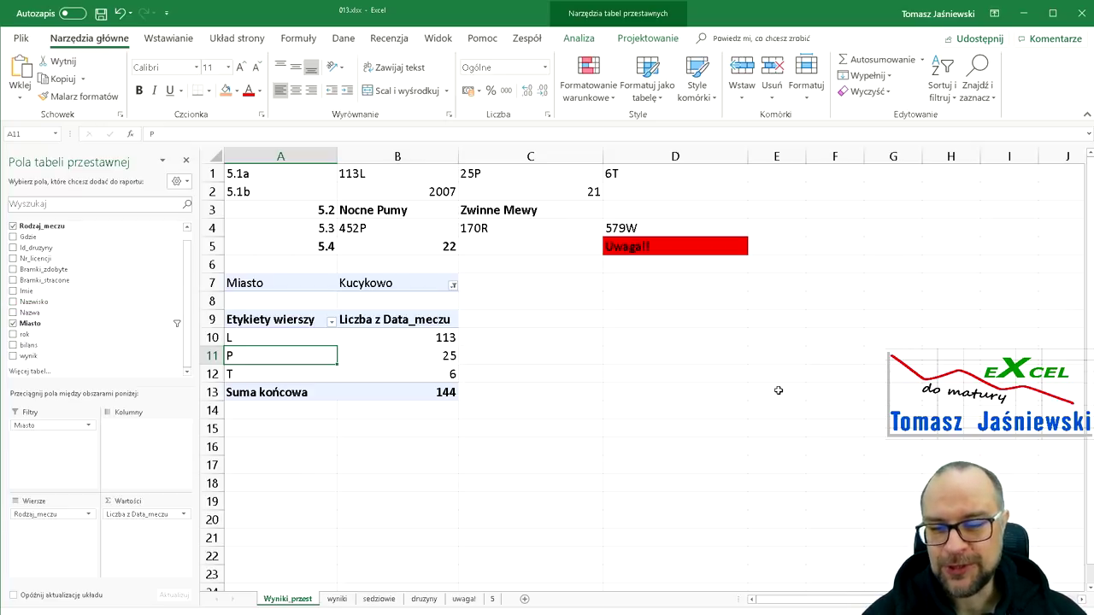
{"action": "left_click", "coordinate": [494, 599]}
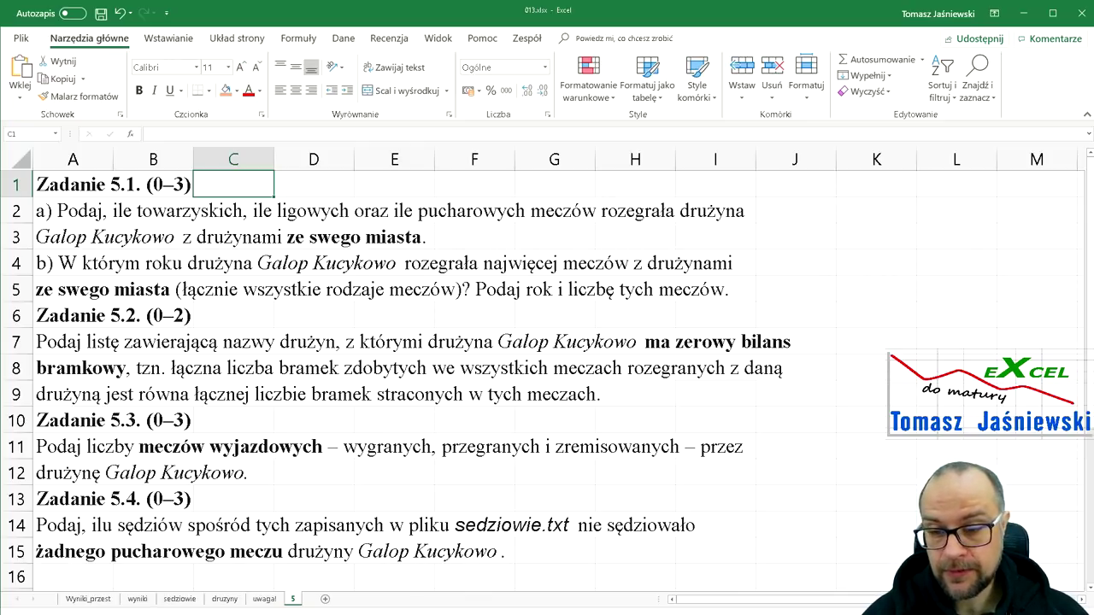
{"action": "left_click", "coordinate": [89, 599]}
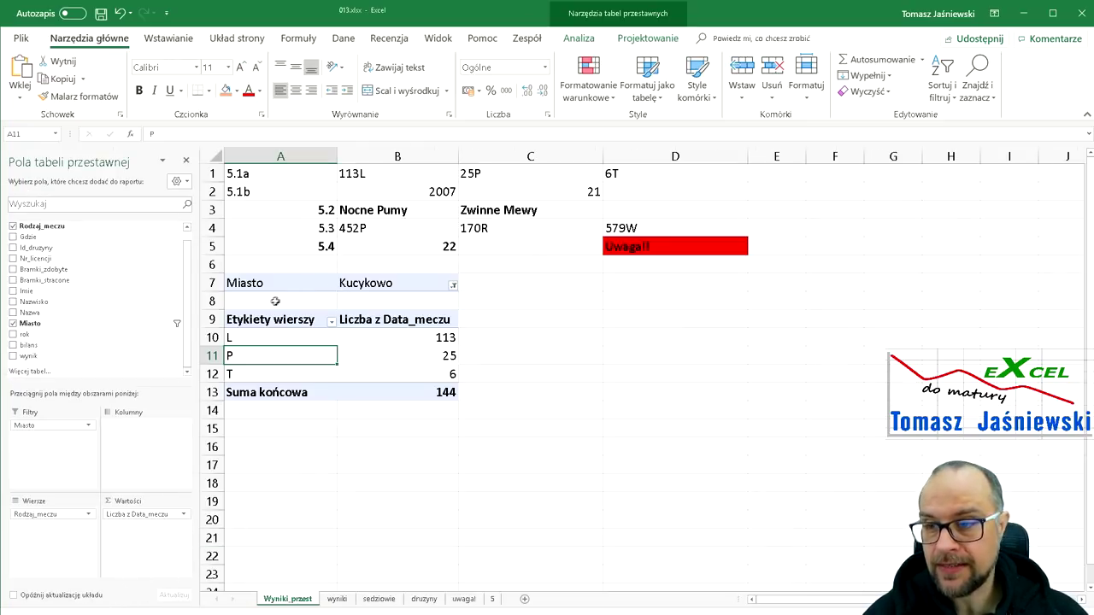
Confirm the pivot's Miasto filter is set to Kucykowo, then return to the wyniki sheet
{"action": "left_click", "coordinate": [47, 426]}
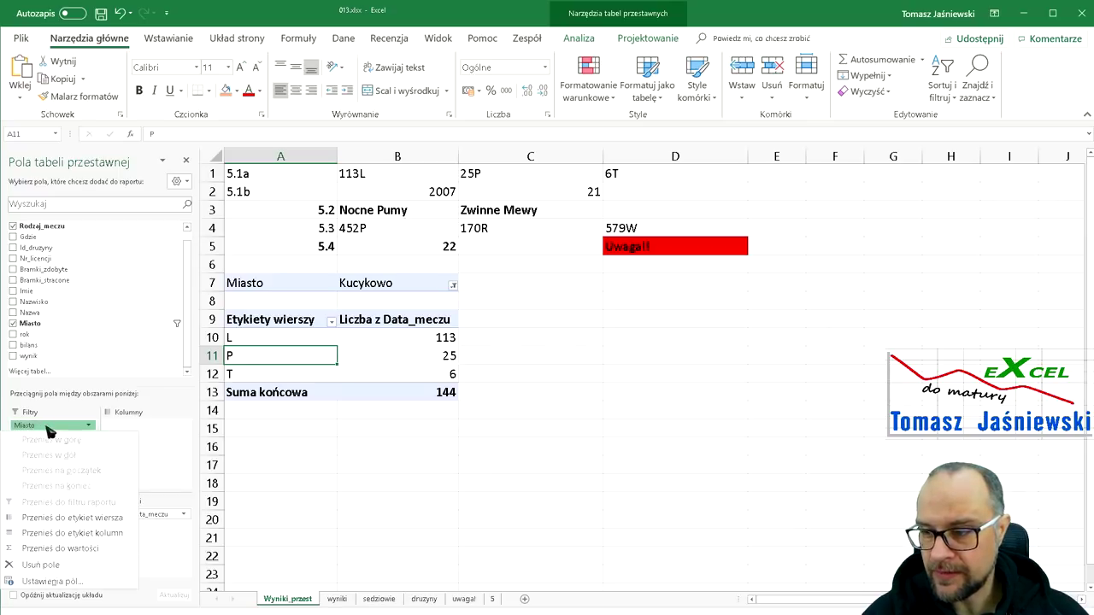
{"action": "left_click", "coordinate": [47, 428]}
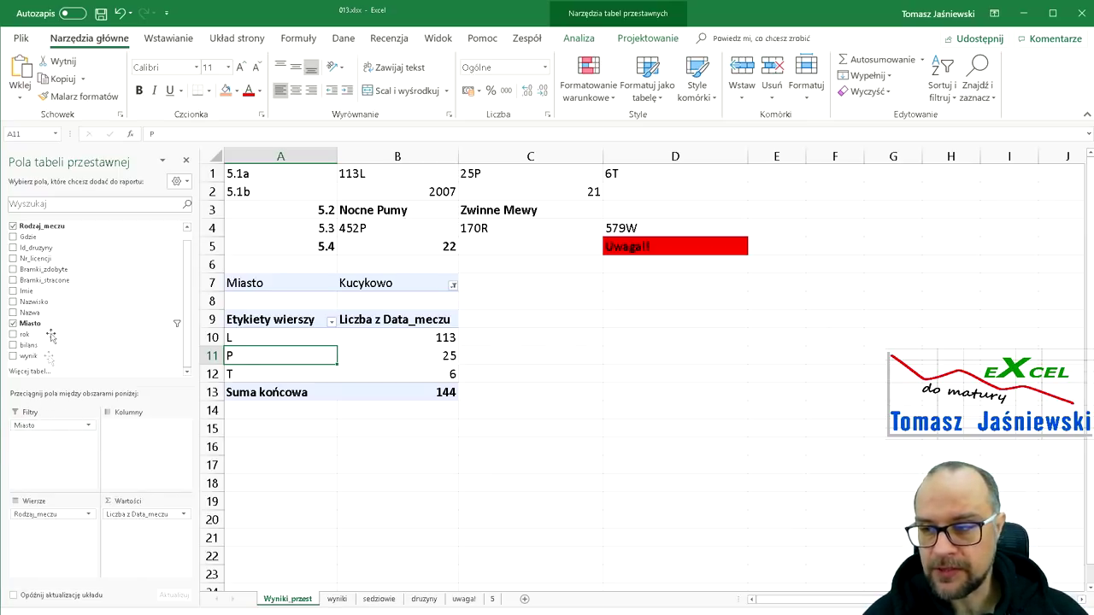
{"action": "left_click", "coordinate": [291, 288]}
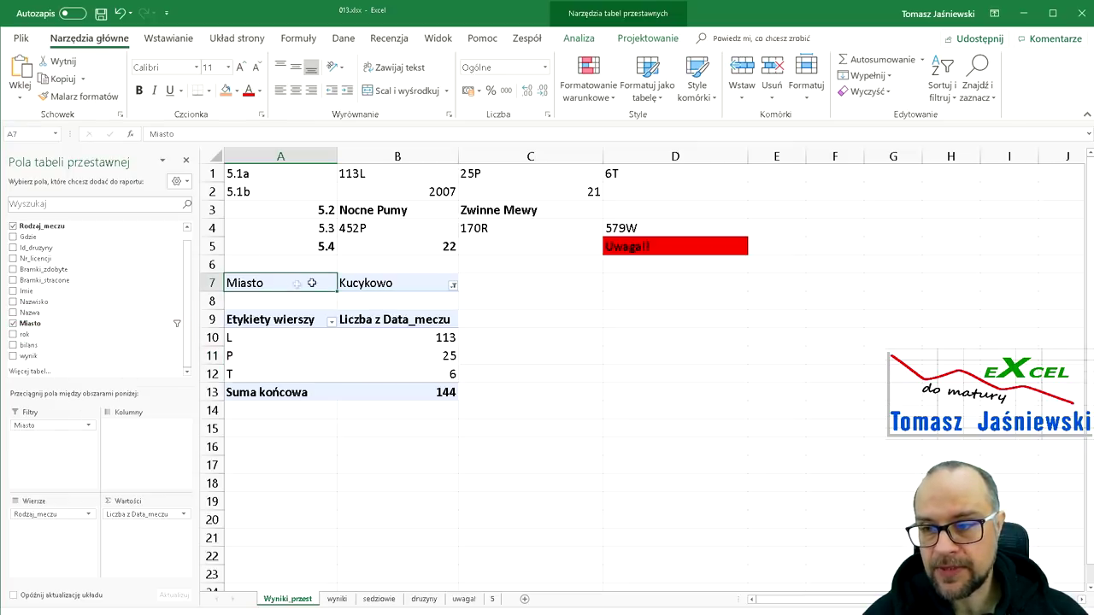
{"action": "left_click", "coordinate": [376, 284]}
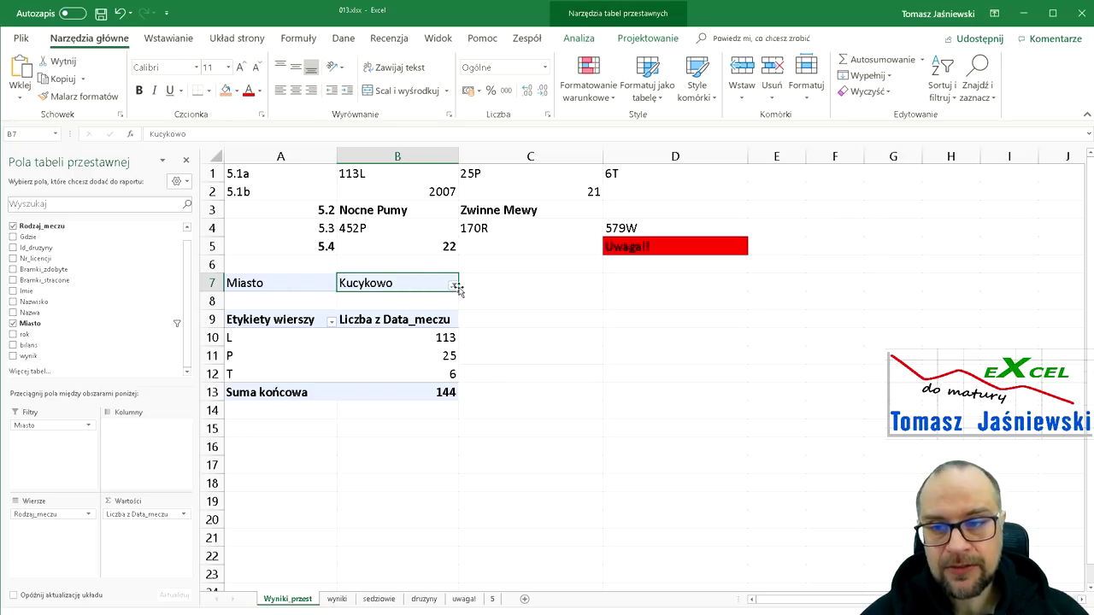
{"action": "left_click", "coordinate": [454, 286]}
{"action": "left_click_drag", "start_coordinate": [449, 329], "coordinate": [446, 329]}
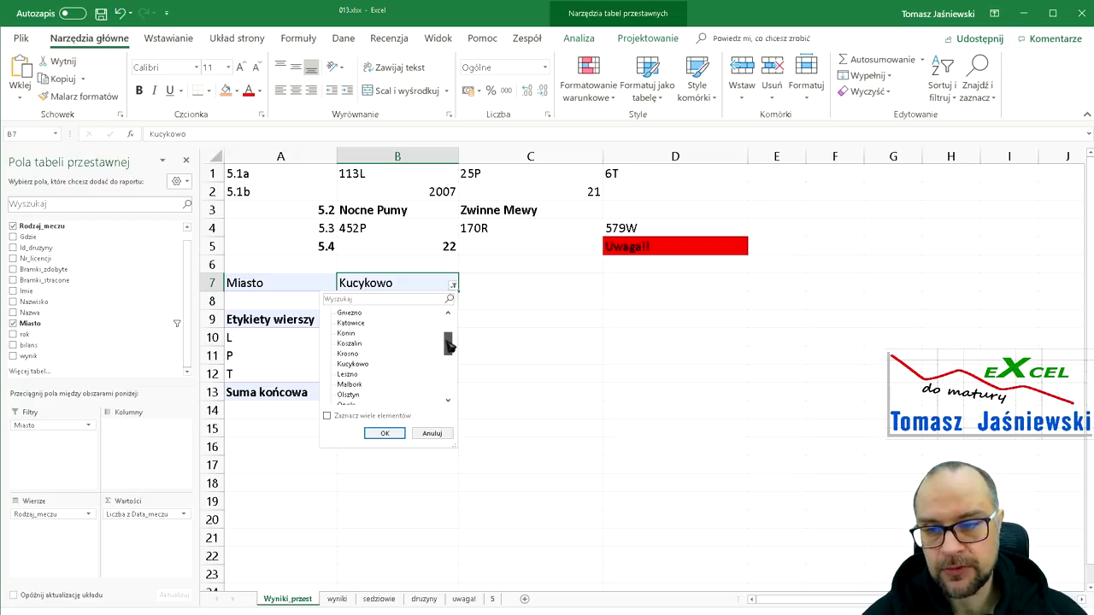
{"action": "left_click_drag", "start_coordinate": [446, 329], "coordinate": [447, 346]}
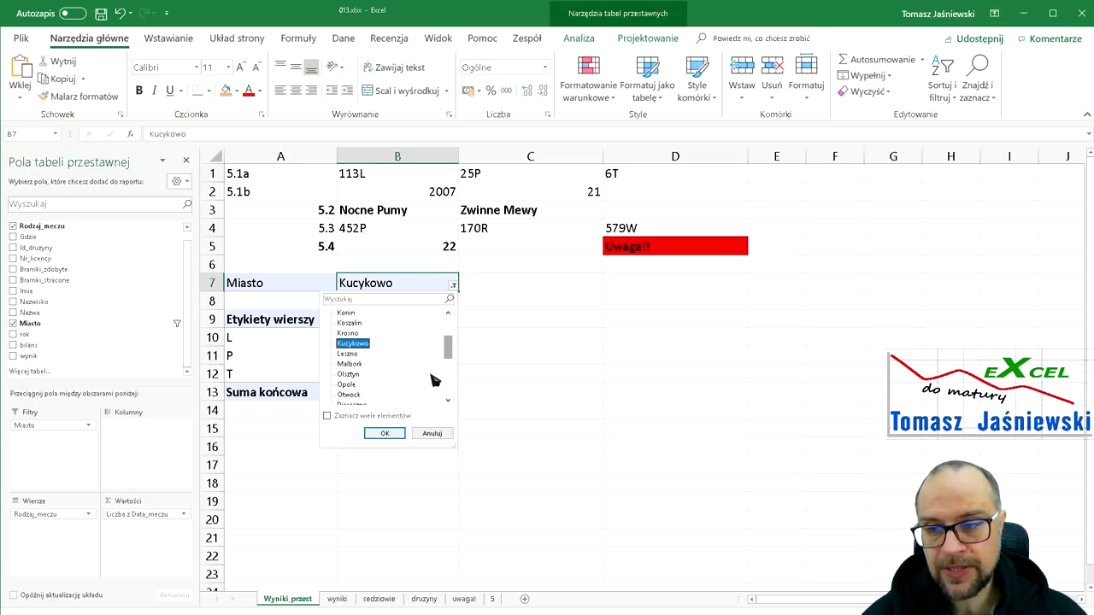
{"action": "left_click", "coordinate": [385, 434]}
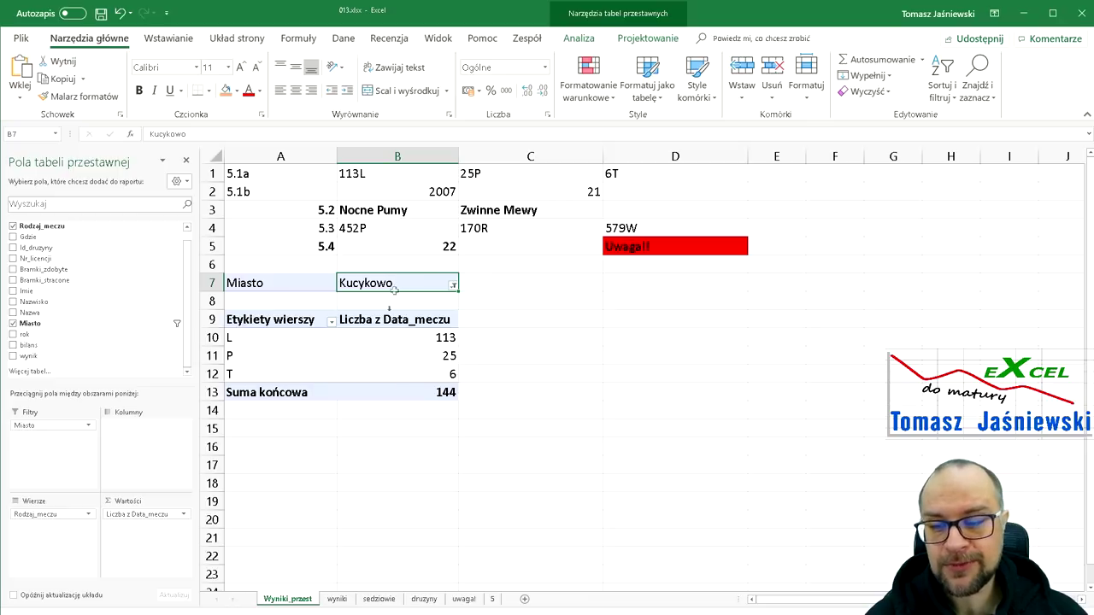
{"action": "left_click", "coordinate": [338, 599]}
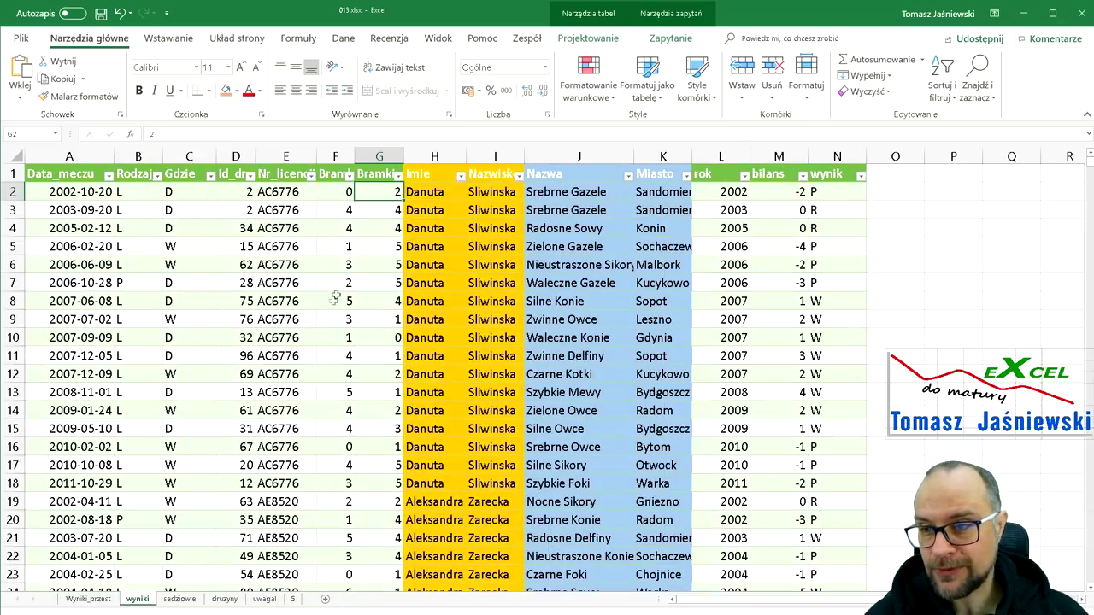
Check the looked-up team name Waleczne Gazele and city Kucykowo in J2, J7, K7
{"action": "left_click", "coordinate": [661, 172]}
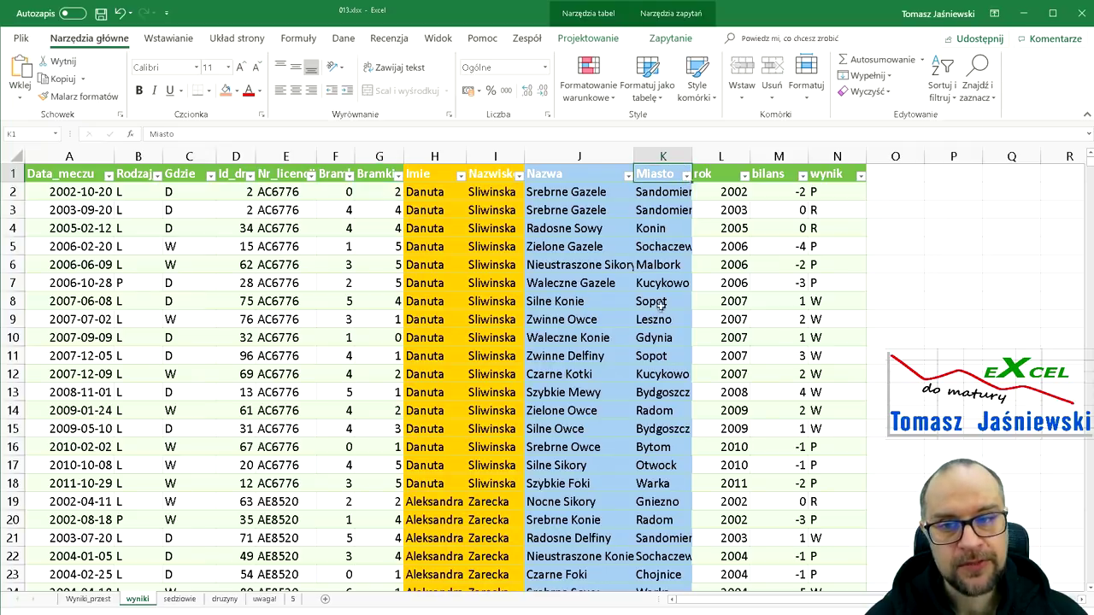
{"action": "left_click", "coordinate": [236, 189]}
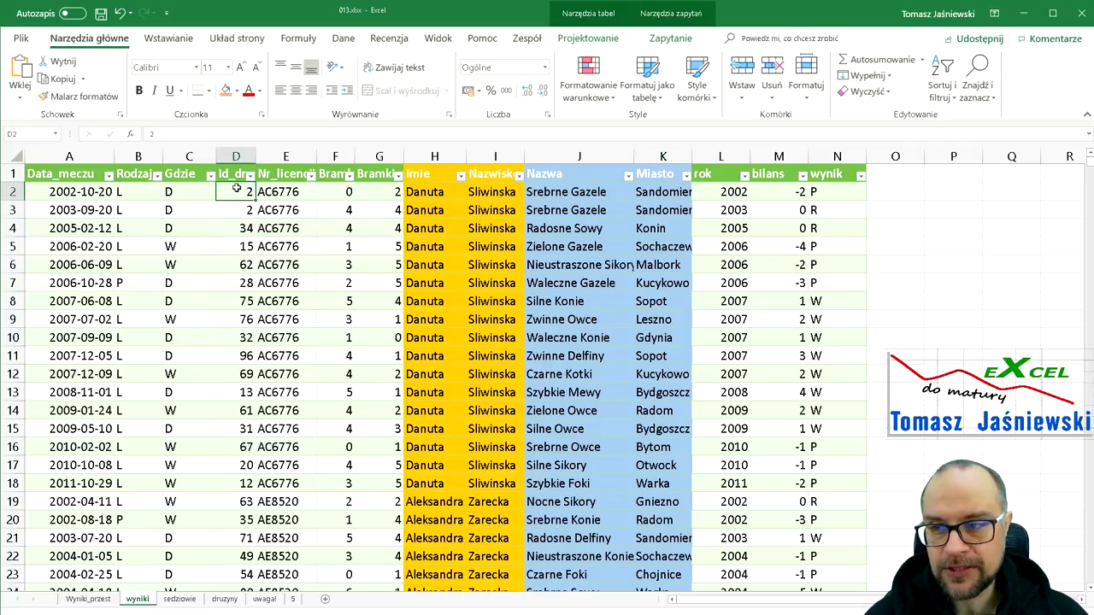
{"action": "left_click", "coordinate": [597, 189]}
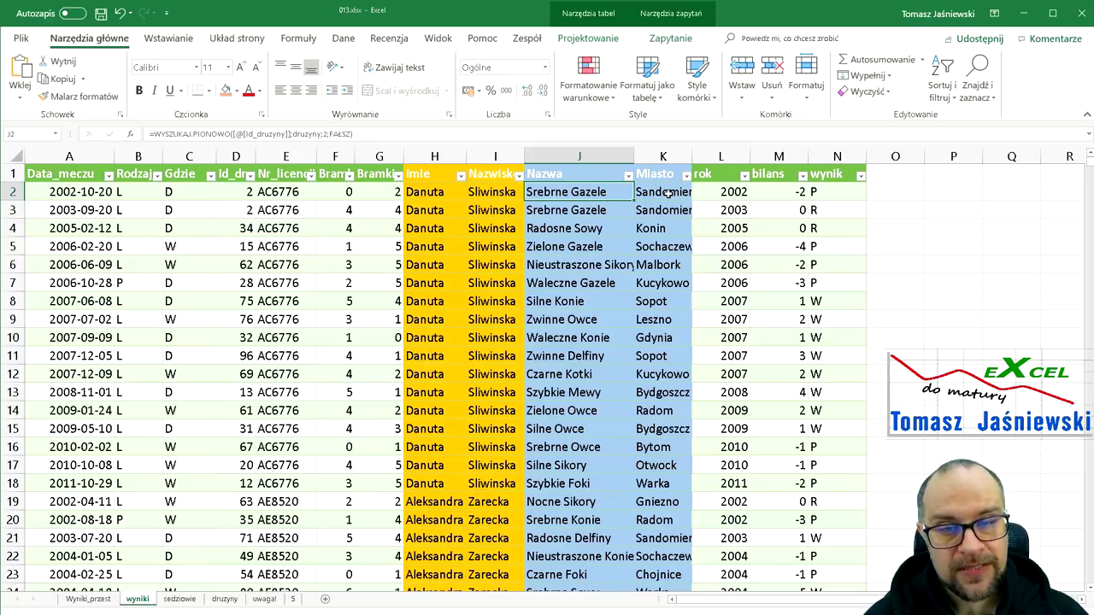
{"action": "left_click", "coordinate": [607, 284]}
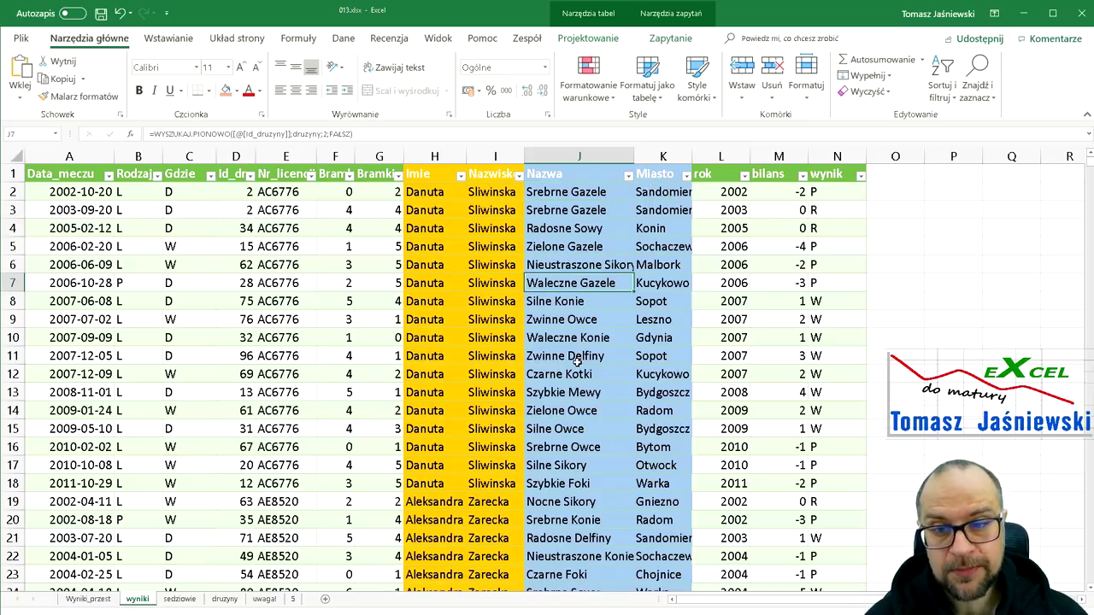
{"action": "left_click", "coordinate": [679, 284]}
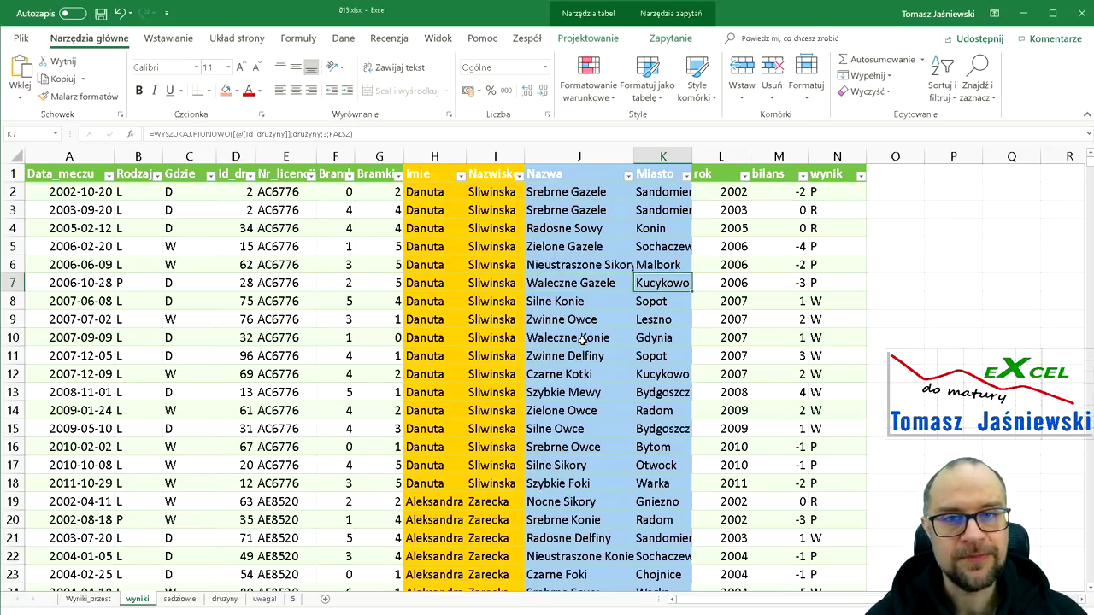
{"action": "left_click", "coordinate": [90, 600]}
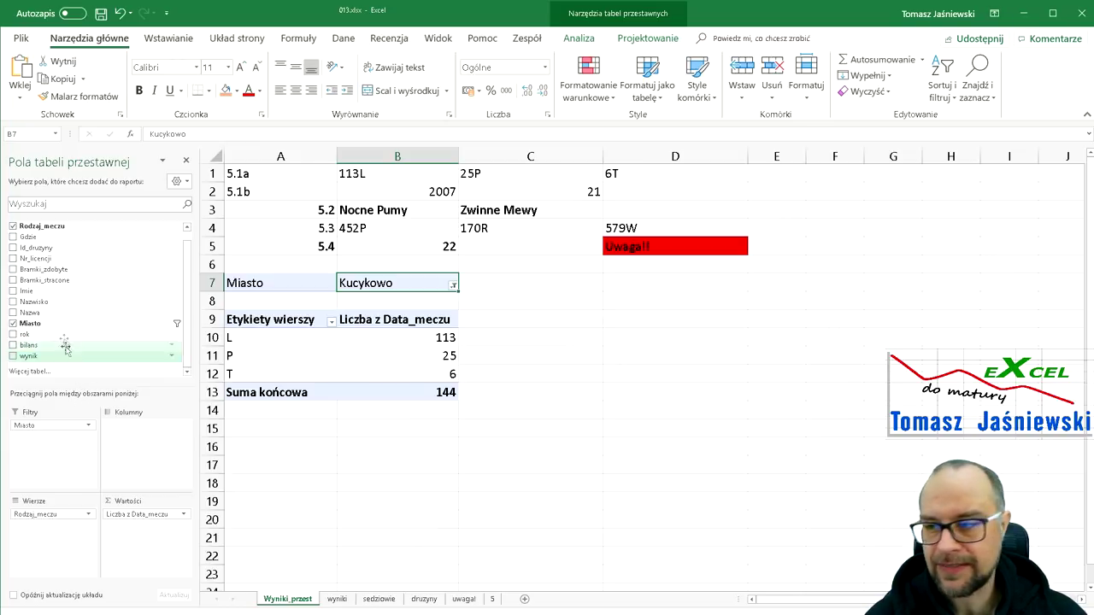
Review the Rodzaj_meczu row field and its L, P and T row labels
{"action": "scroll", "coordinate": [85, 265], "scroll_direction": "up", "scroll_amount": 1}
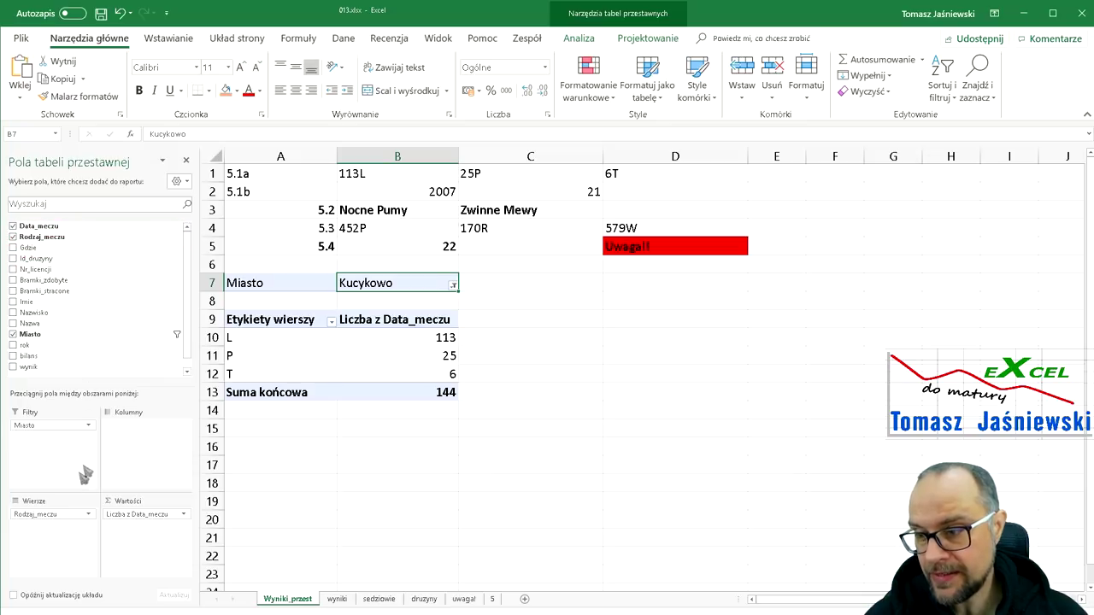
{"action": "left_click", "coordinate": [47, 514]}
{"action": "left_click", "coordinate": [60, 508]}
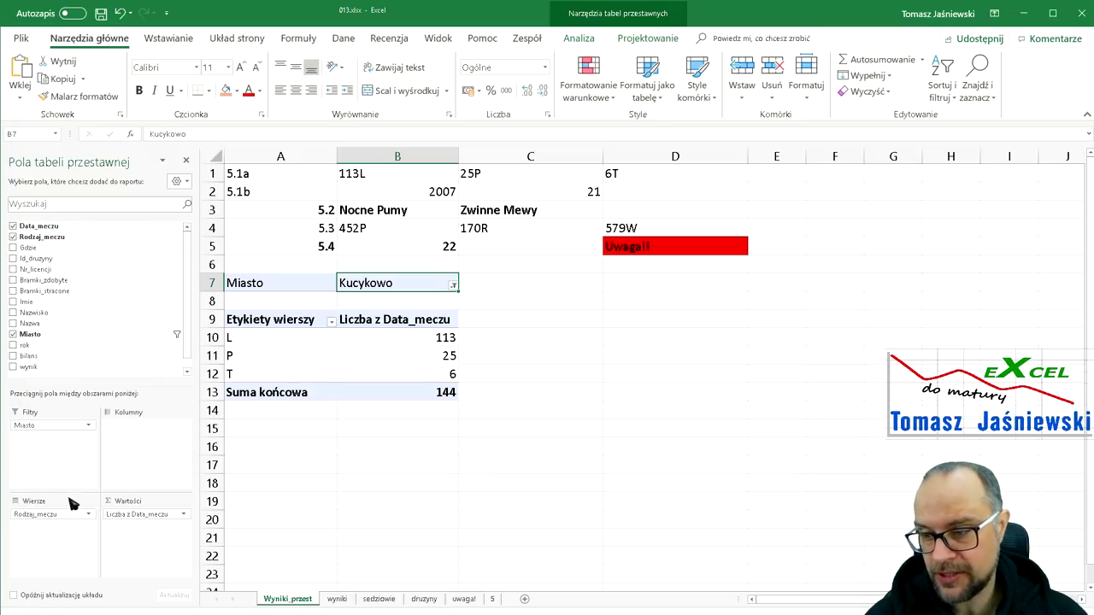
{"action": "left_click", "coordinate": [252, 340]}
{"action": "left_click", "coordinate": [241, 373]}
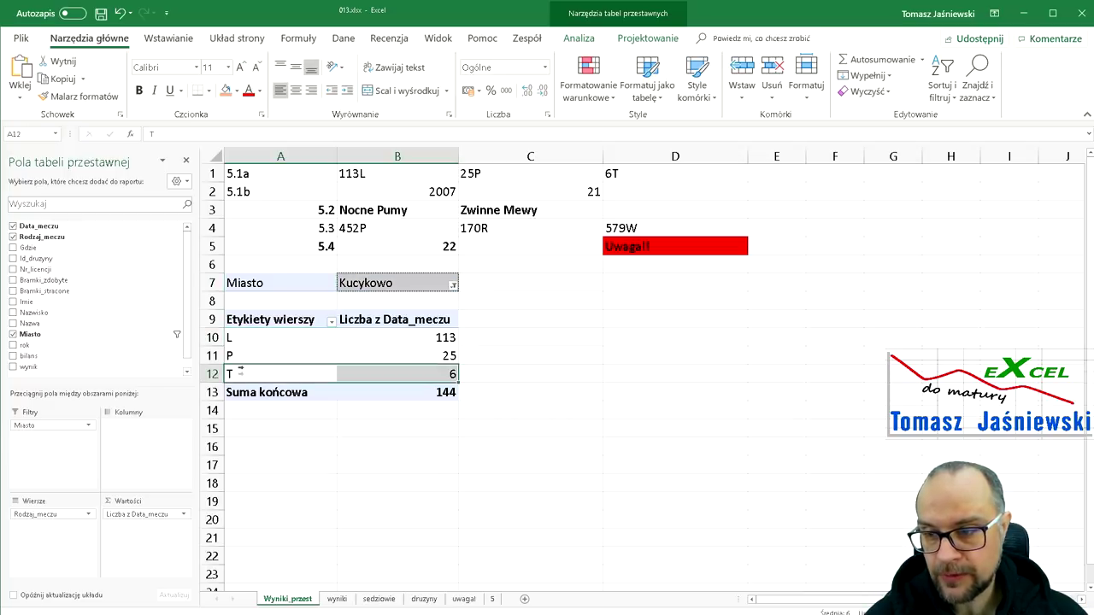
{"action": "left_click", "coordinate": [241, 356]}
{"action": "left_click", "coordinate": [248, 373]}
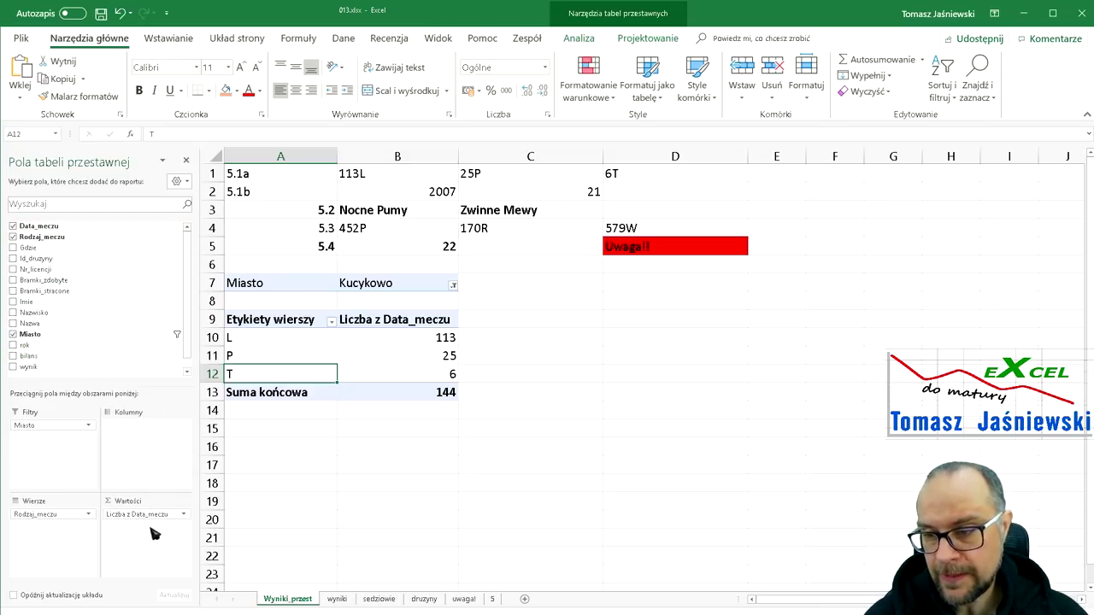
Keep Count for Liczba z Data_meczu, confirming 113 L, 25 P, 6 T against row 1
{"action": "left_click", "coordinate": [185, 517]}
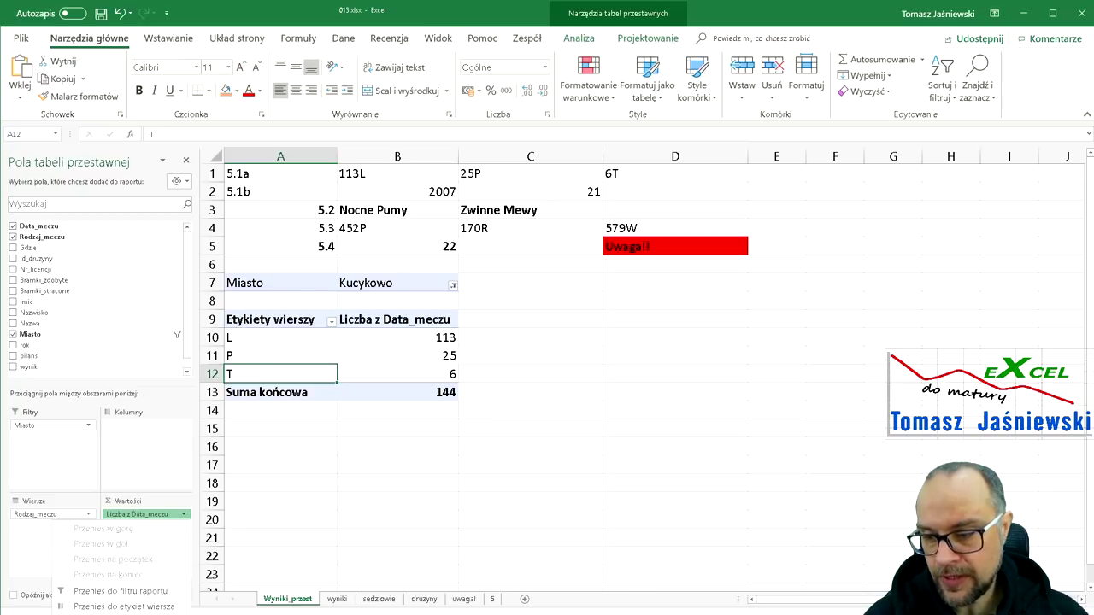
{"action": "left_click", "coordinate": [270, 265]}
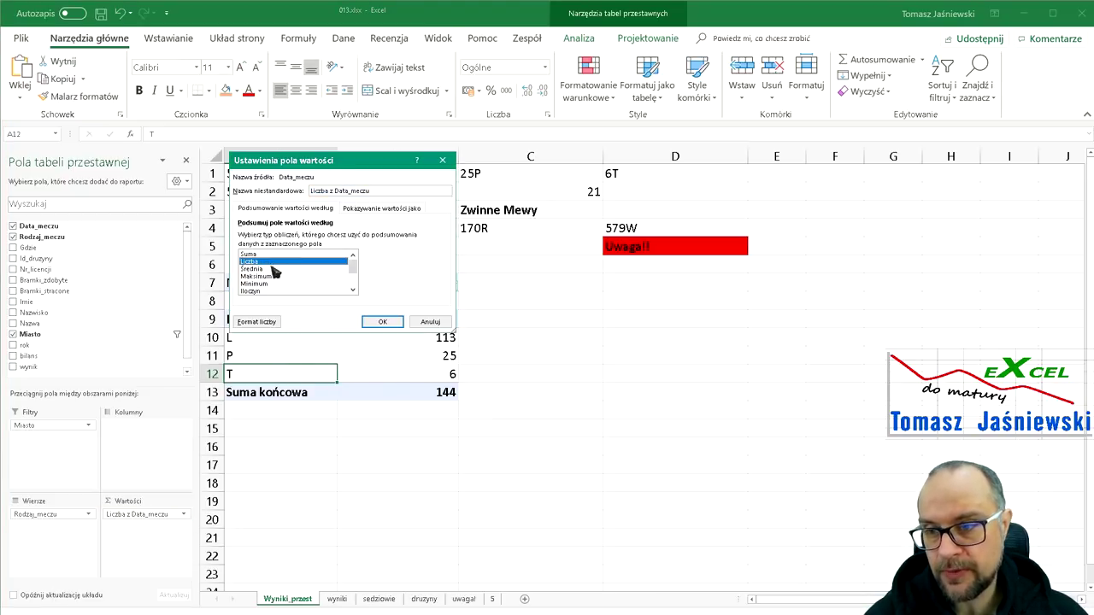
{"action": "left_click", "coordinate": [382, 321]}
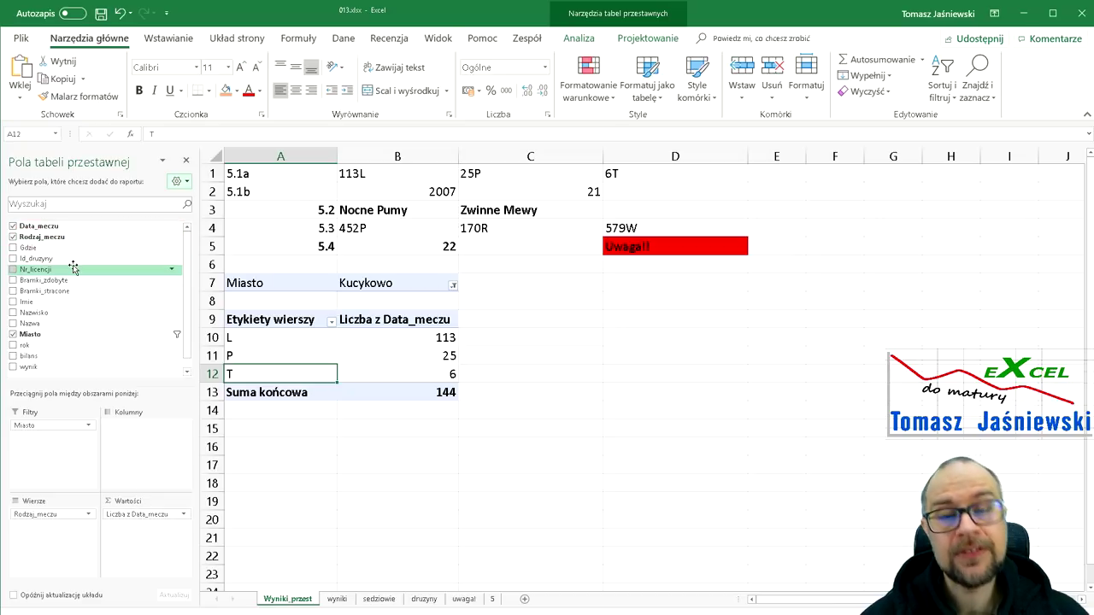
{"action": "left_click", "coordinate": [411, 337]}
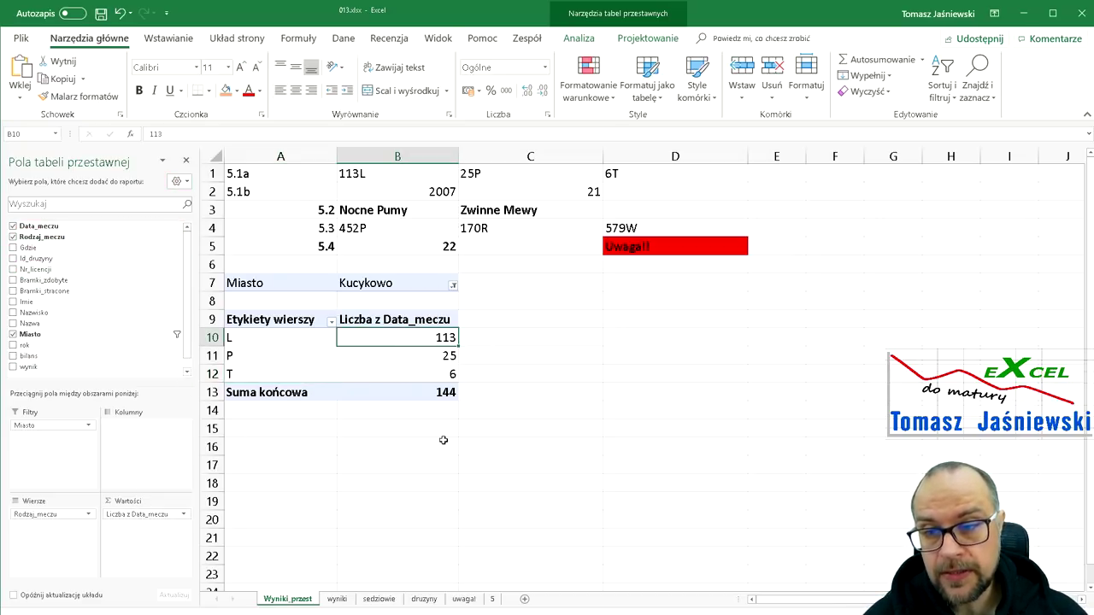
{"action": "left_click", "coordinate": [393, 359]}
{"action": "left_click", "coordinate": [398, 378]}
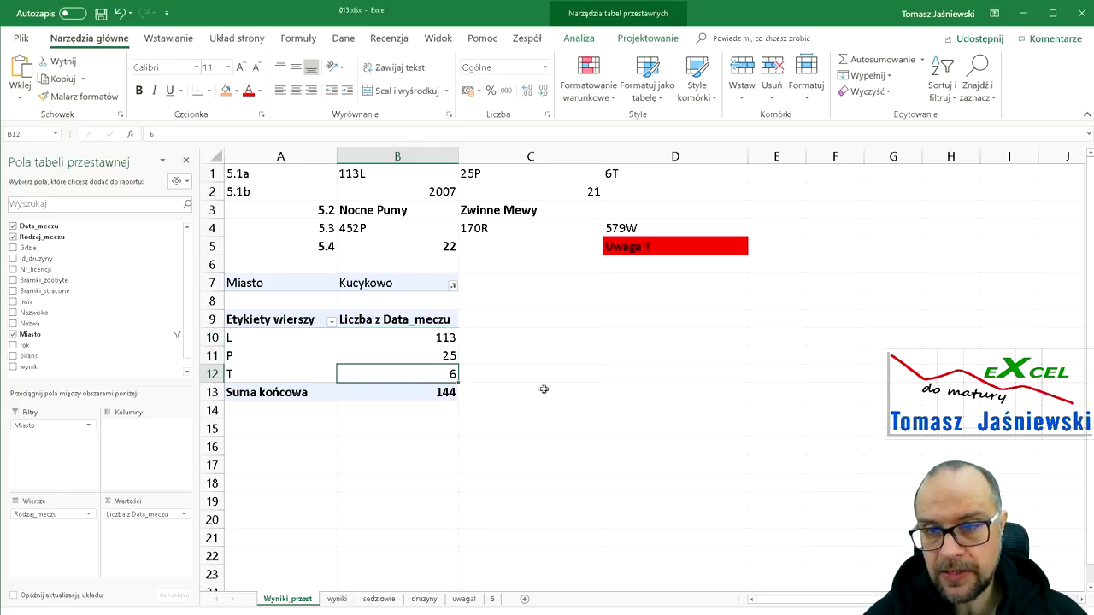
{"action": "left_click_drag", "start_coordinate": [268, 173], "coordinate": [655, 174]}
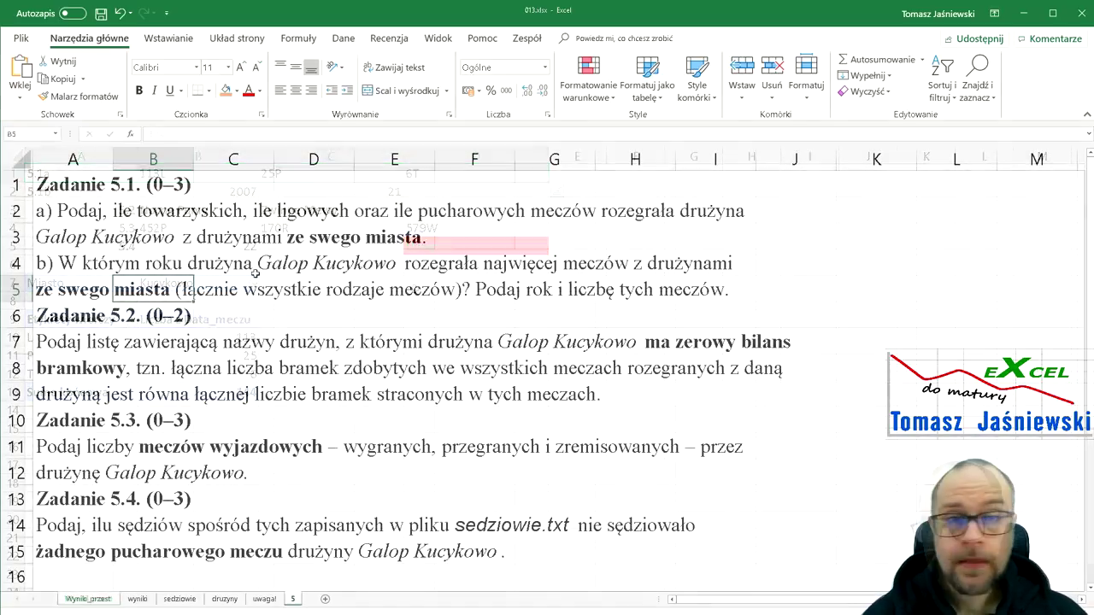
Read task 5.1b in A4, then select the 144 grand total on Wyniki_przest
{"action": "left_click", "coordinate": [64, 263]}
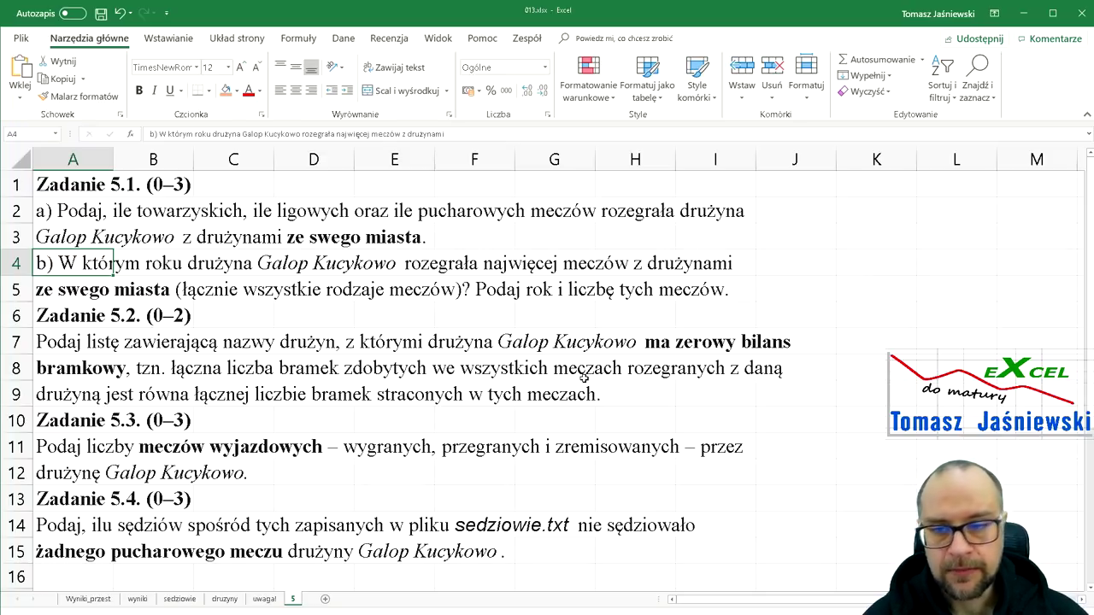
{"action": "left_click", "coordinate": [103, 602]}
{"action": "left_click", "coordinate": [154, 395]}
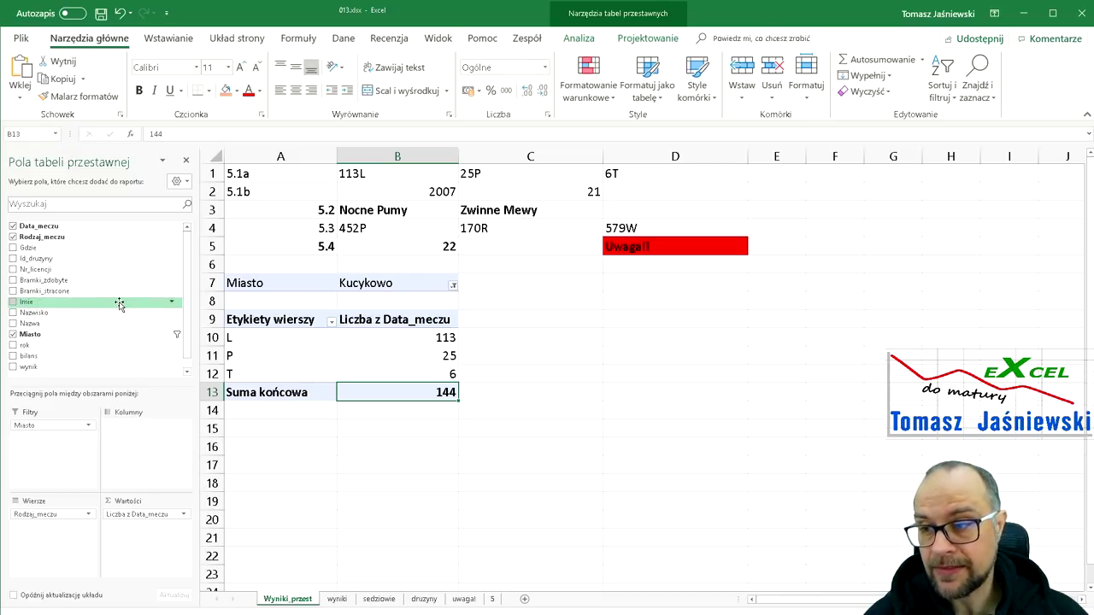
Swap Rodzaj_meczu for rok in the pivot rows and pick out 2007 with 21 matches
{"action": "mouse_move", "coordinate": [58, 347]}
{"action": "left_mouse_down"}
{"action": "mouse_move", "coordinate": [52, 518]}
{"action": "mouse_move", "coordinate": [91, 343]}
{"action": "mouse_move", "coordinate": [57, 523]}
{"action": "left_mouse_up"}
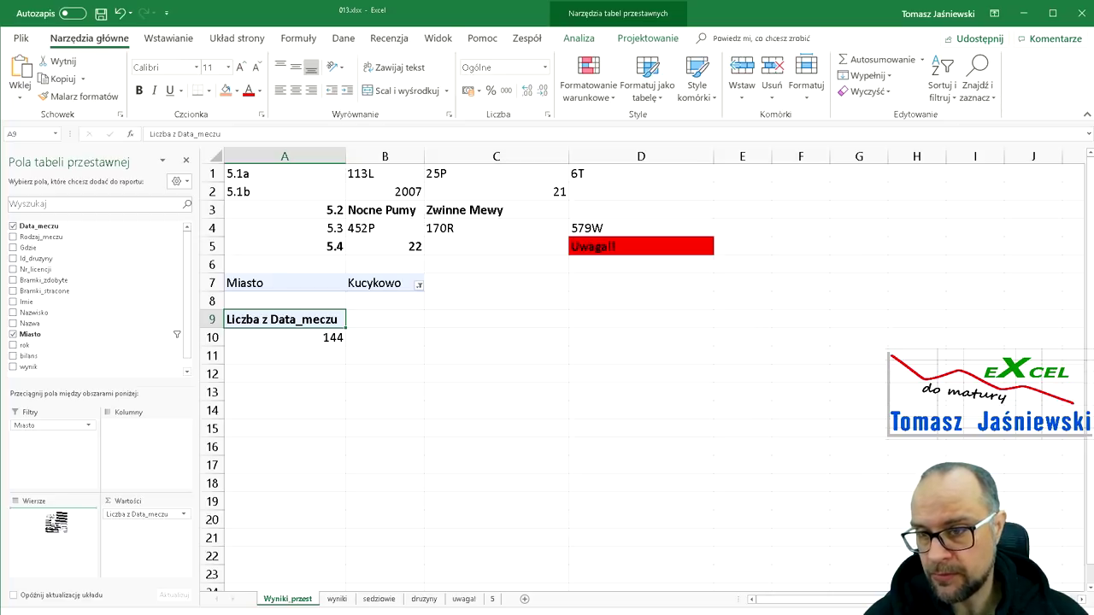
{"action": "left_click_drag", "start_coordinate": [57, 523], "coordinate": [54, 520]}
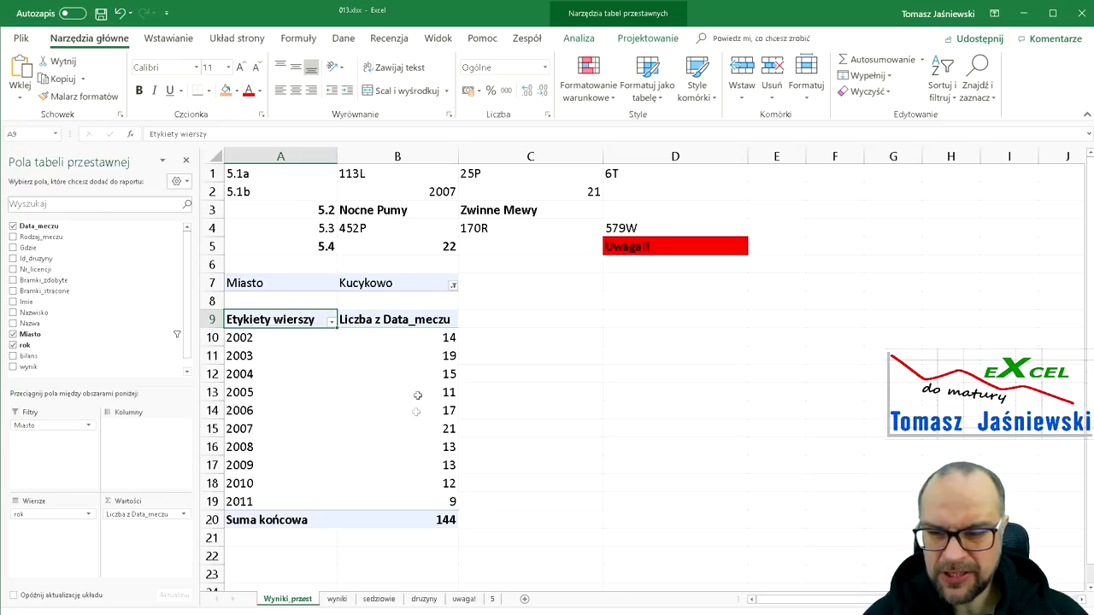
{"action": "left_click", "coordinate": [424, 428]}
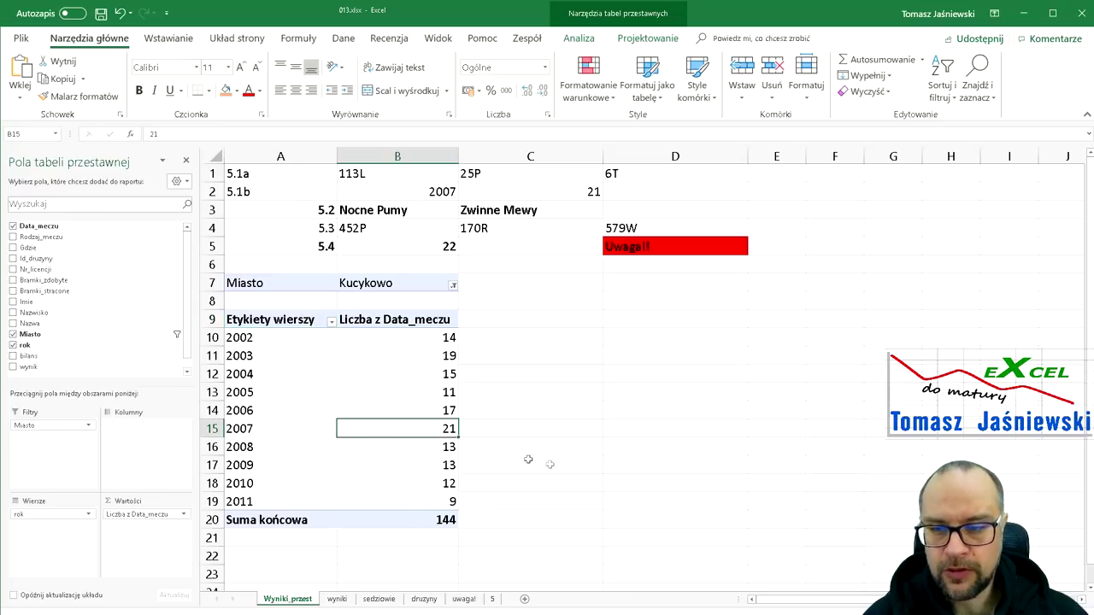
{"action": "left_click", "coordinate": [249, 430], "text": "shift"}
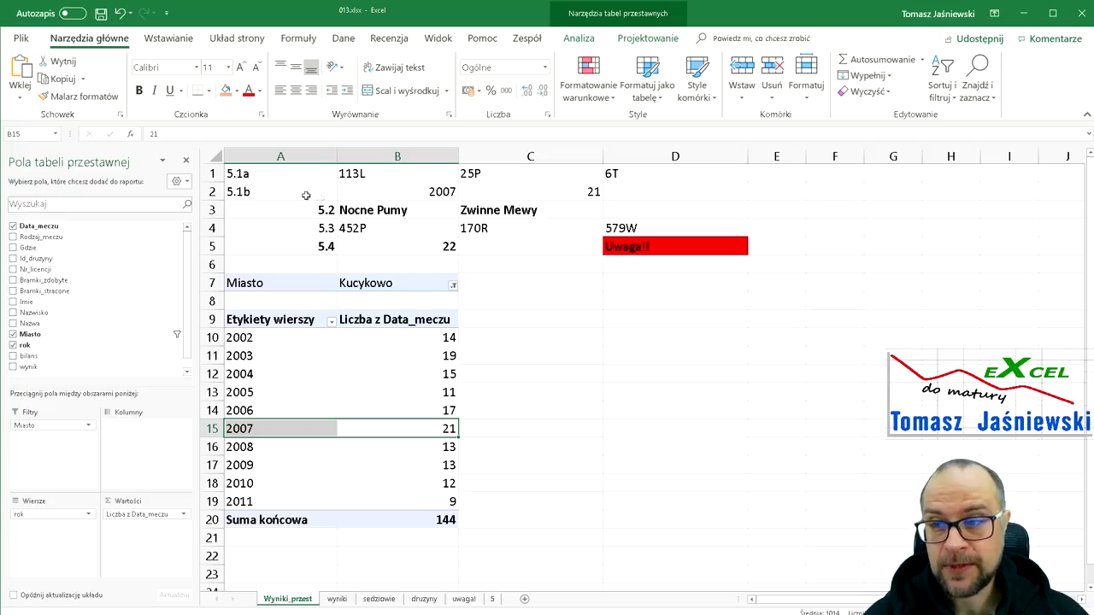
{"action": "left_click", "coordinate": [406, 193]}
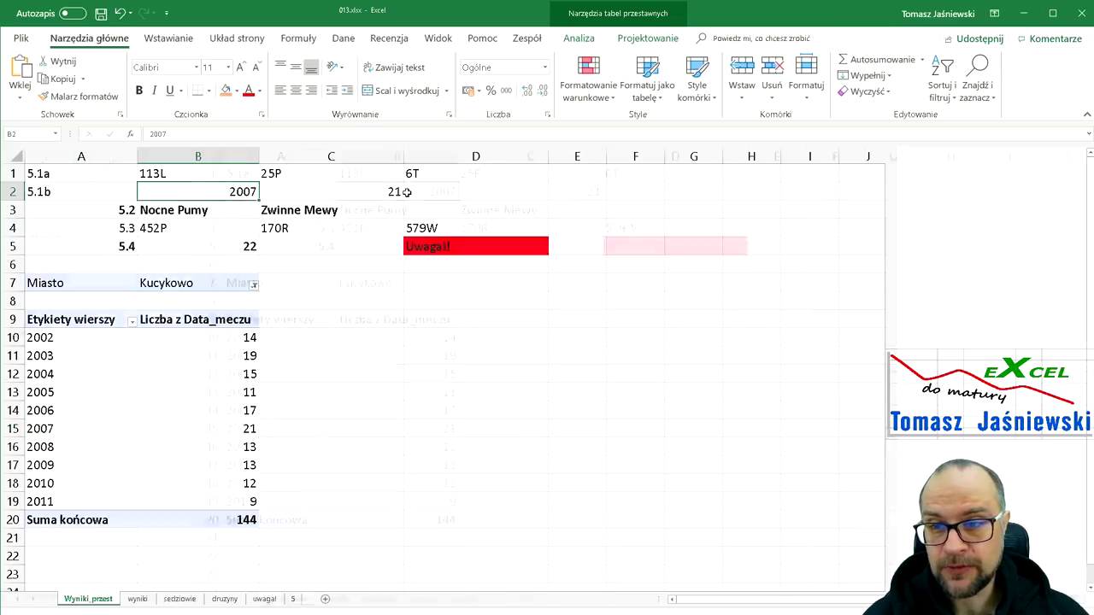
Select the 5.1b match count answer, then switch to the wyniki match sheet
{"action": "left_click", "coordinate": [344, 188]}
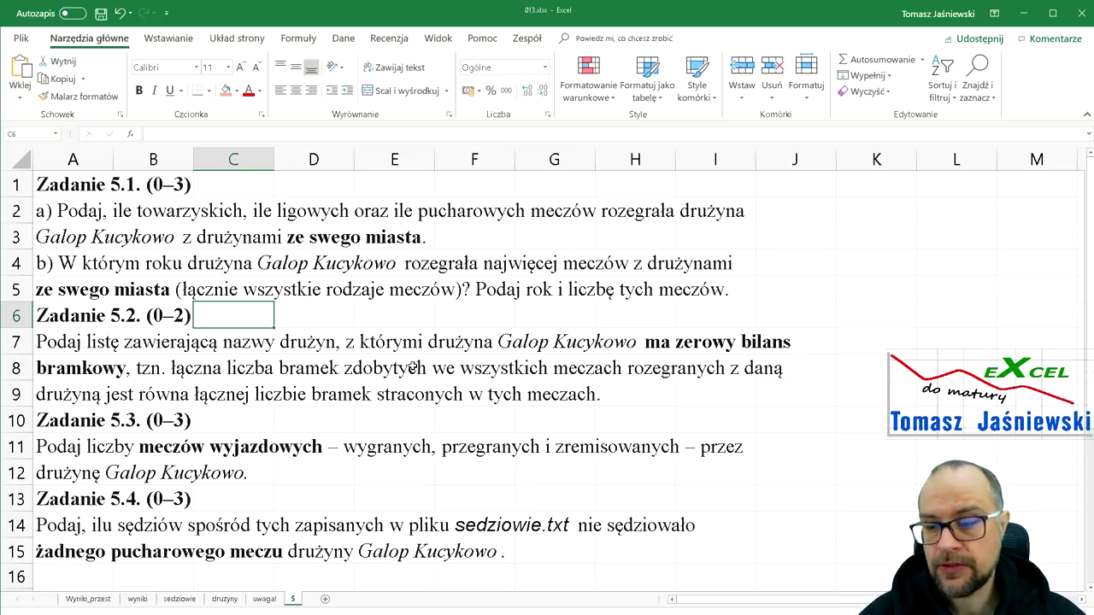
{"action": "left_click", "coordinate": [137, 600]}
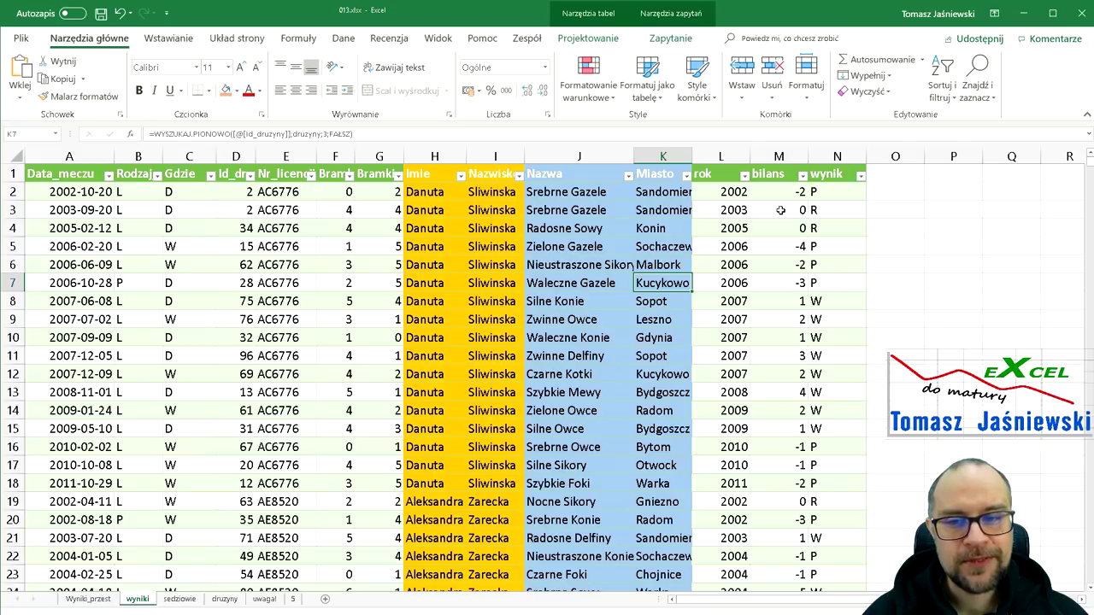
Inspect the column M bilans formulas and the J2 team-name lookup, then return to Wyniki_przest
{"action": "left_click", "coordinate": [780, 210]}
{"action": "left_click", "coordinate": [780, 228]}
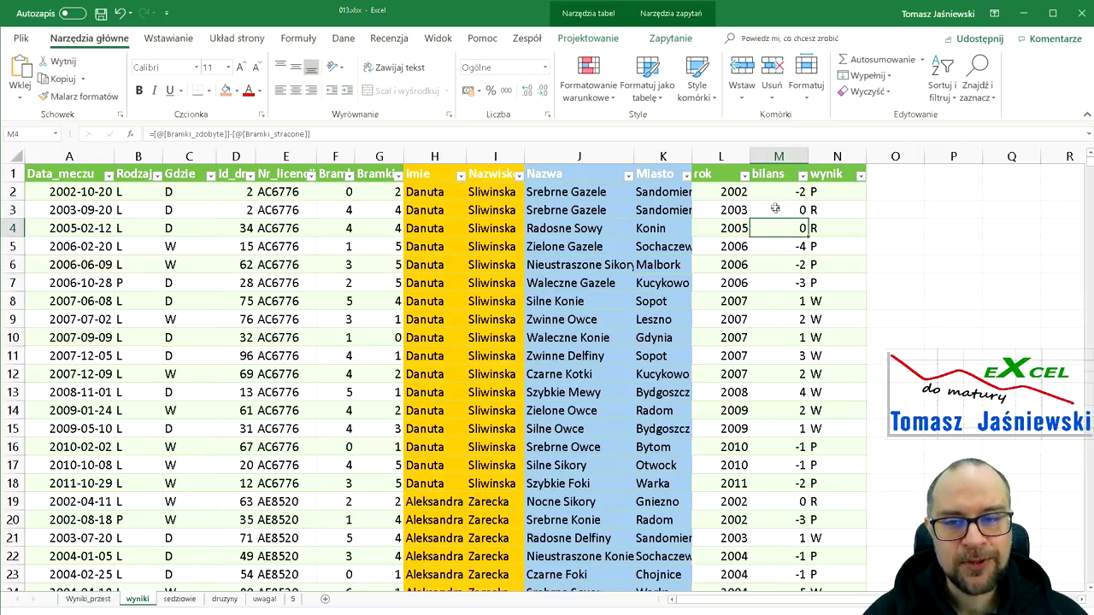
{"action": "left_click", "coordinate": [588, 195]}
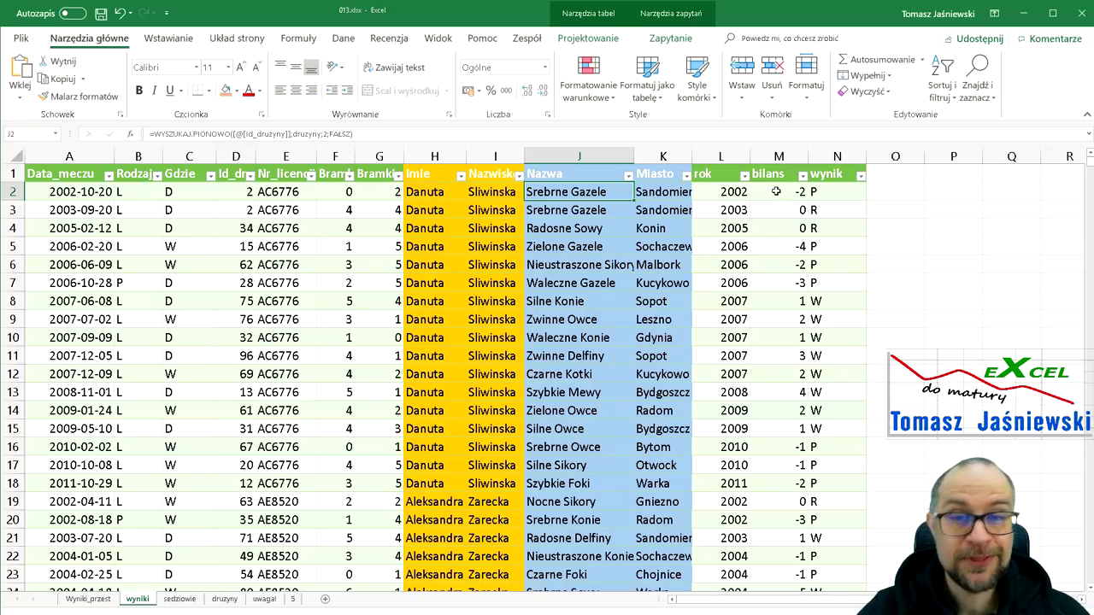
{"action": "left_click", "coordinate": [102, 600]}
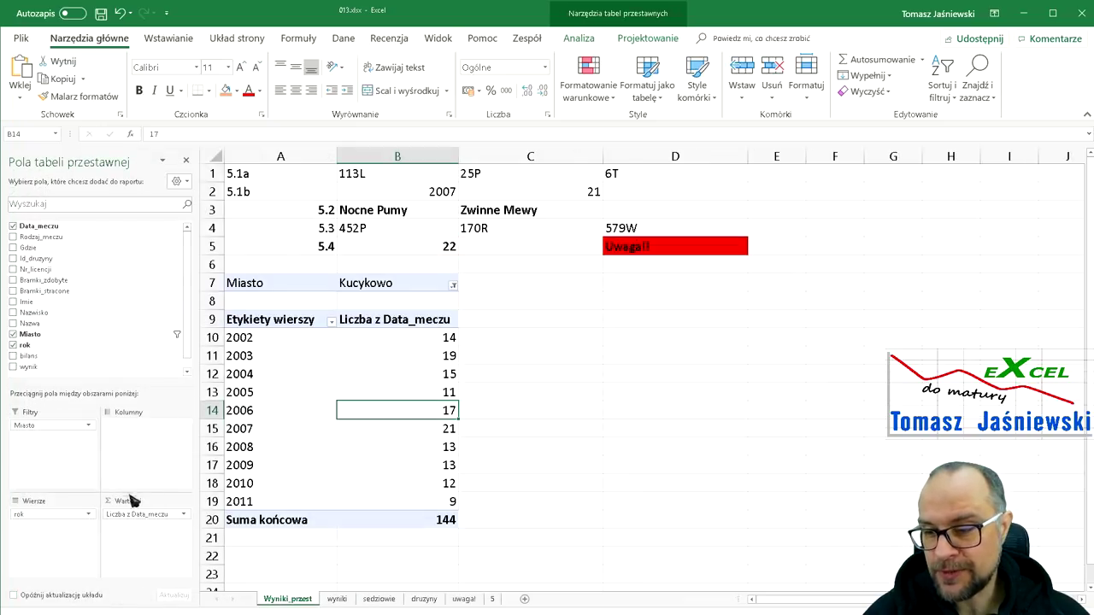
Replace the year rows with team names (Nazwa) and drop the Miasto city filter
{"action": "left_click_drag", "start_coordinate": [51, 513], "coordinate": [114, 327]}
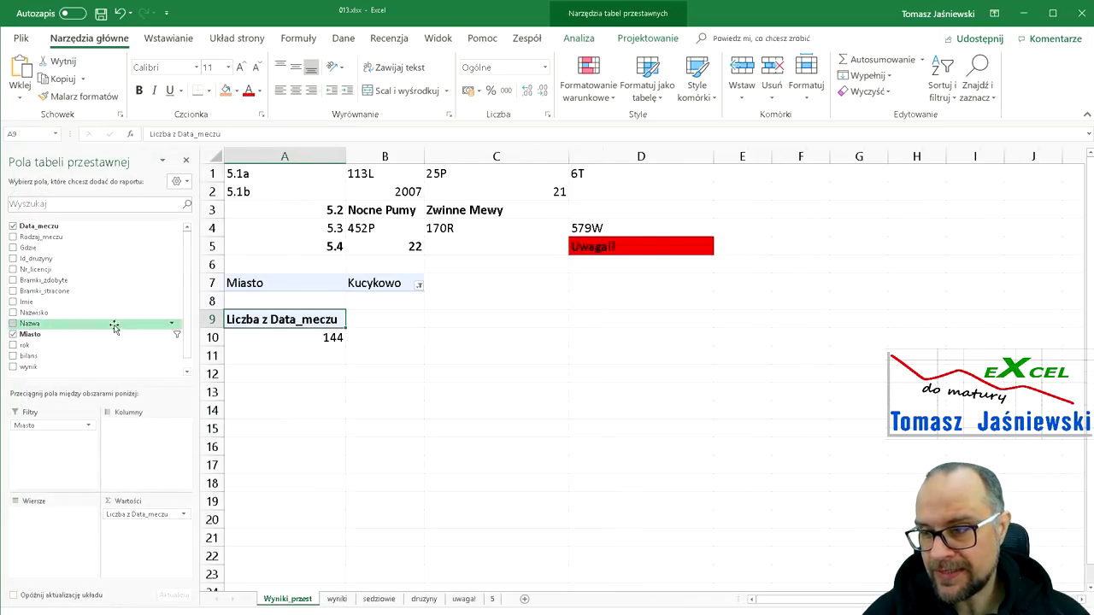
{"action": "scroll", "coordinate": [47, 351], "scroll_direction": "down", "scroll_amount": 1}
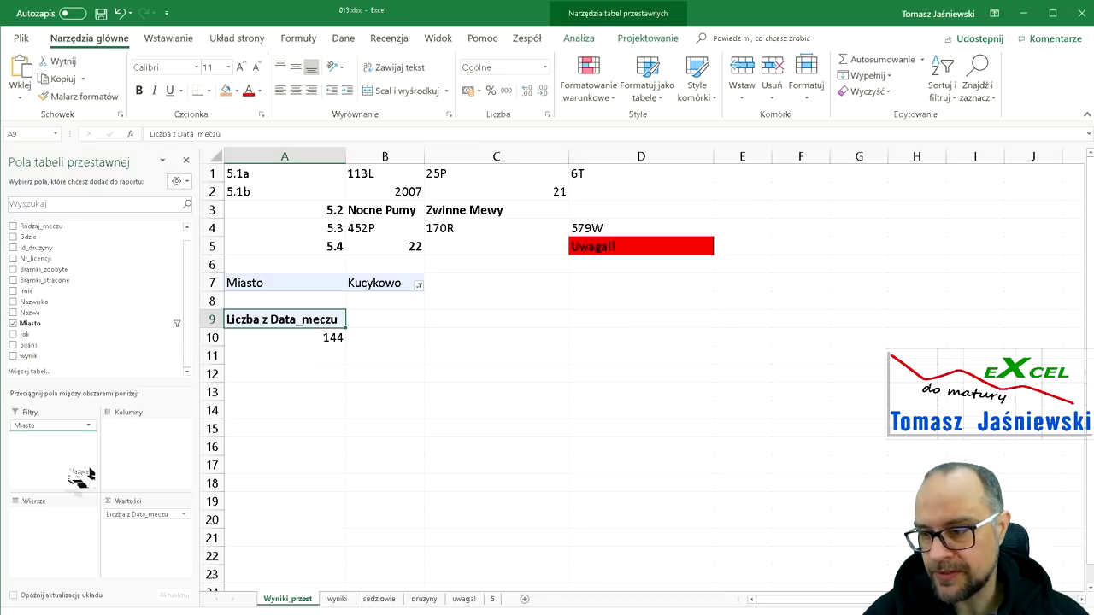
{"action": "left_click_drag", "start_coordinate": [43, 314], "coordinate": [51, 518]}
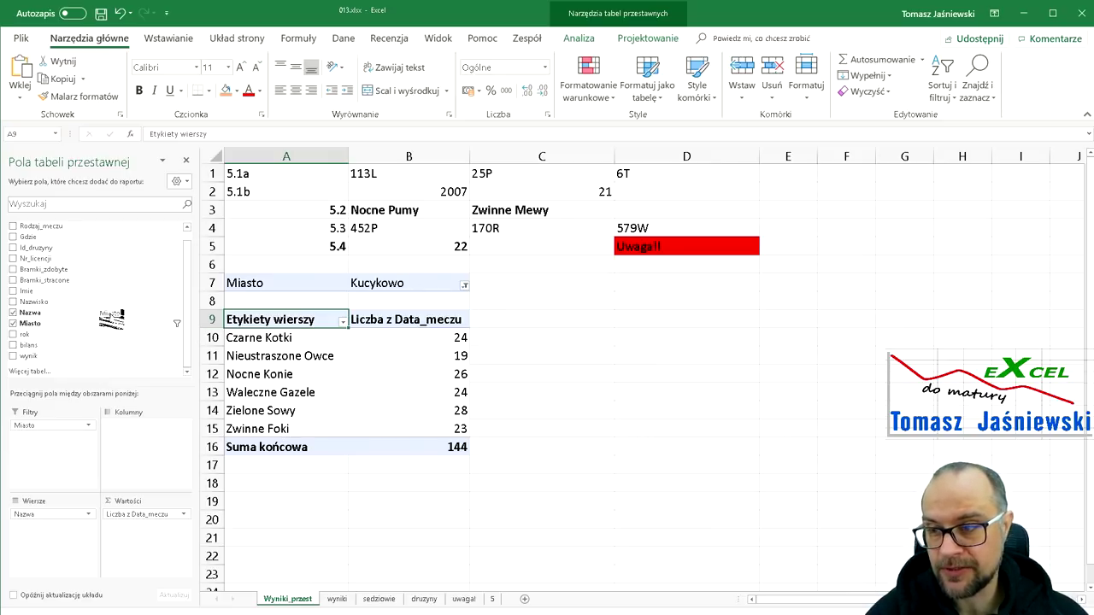
{"action": "left_click_drag", "start_coordinate": [50, 430], "coordinate": [111, 323]}
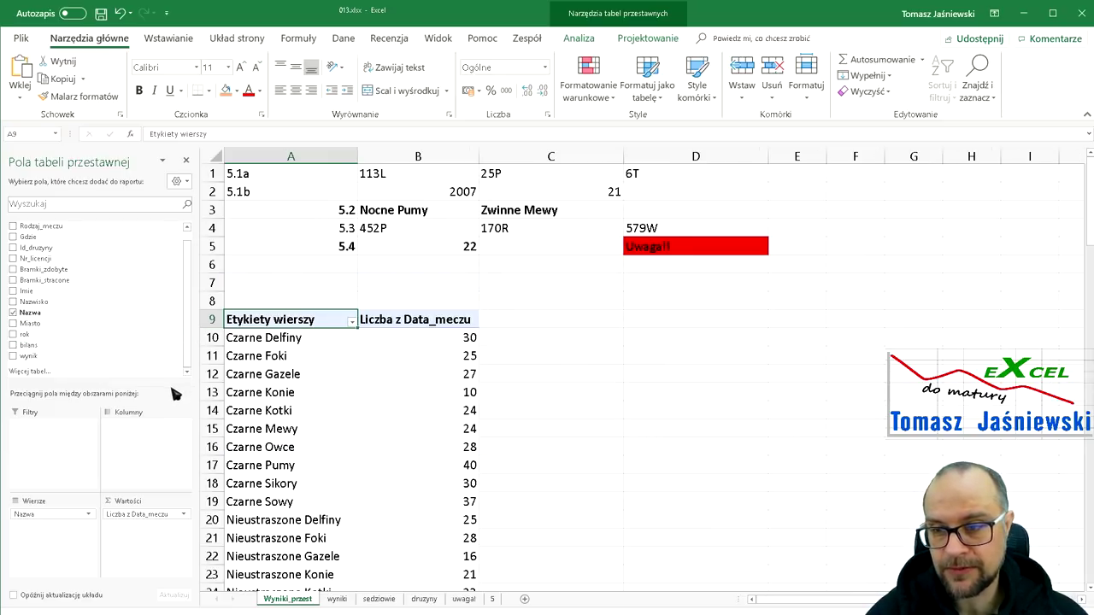
Add the bilans field to the pivot values to sum each team's balance
{"action": "scroll", "coordinate": [325, 379], "scroll_direction": "down", "scroll_amount": 2}
{"action": "scroll", "coordinate": [326, 380], "scroll_direction": "down", "scroll_amount": 2}
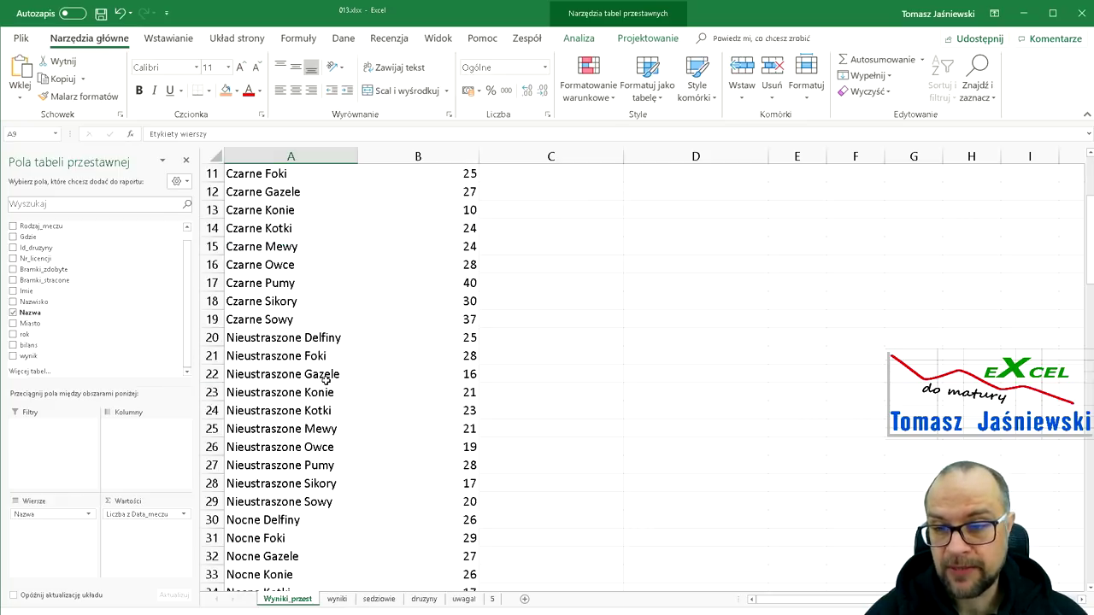
{"action": "scroll", "coordinate": [325, 379], "scroll_direction": "up", "scroll_amount": 3}
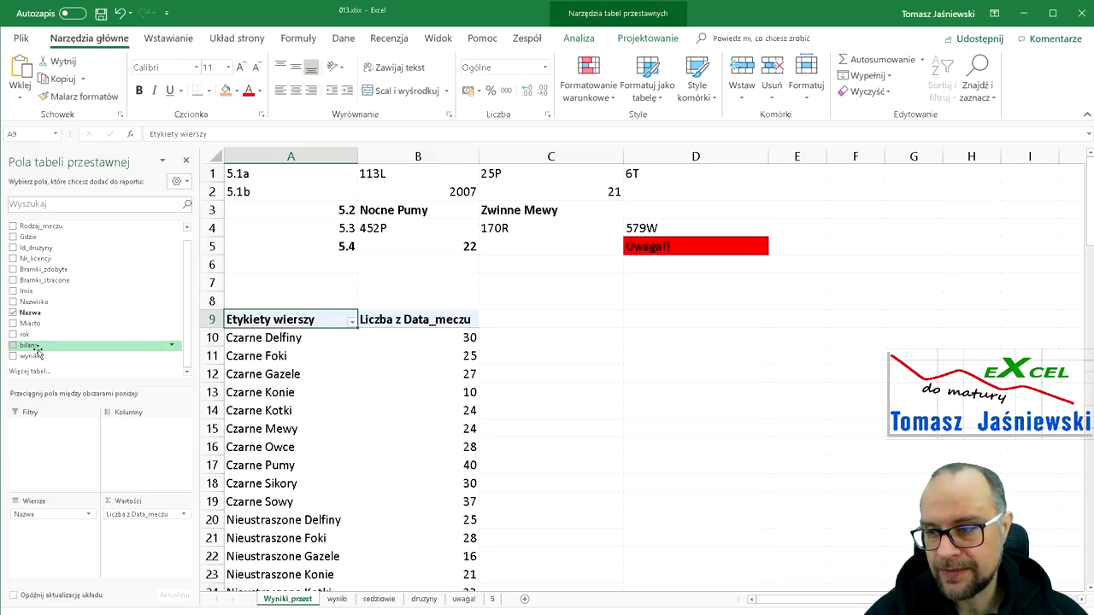
{"action": "mouse_move", "coordinate": [34, 345]}
{"action": "left_mouse_down"}
{"action": "mouse_move", "coordinate": [153, 537]}
{"action": "mouse_move", "coordinate": [114, 312]}
{"action": "left_mouse_up"}
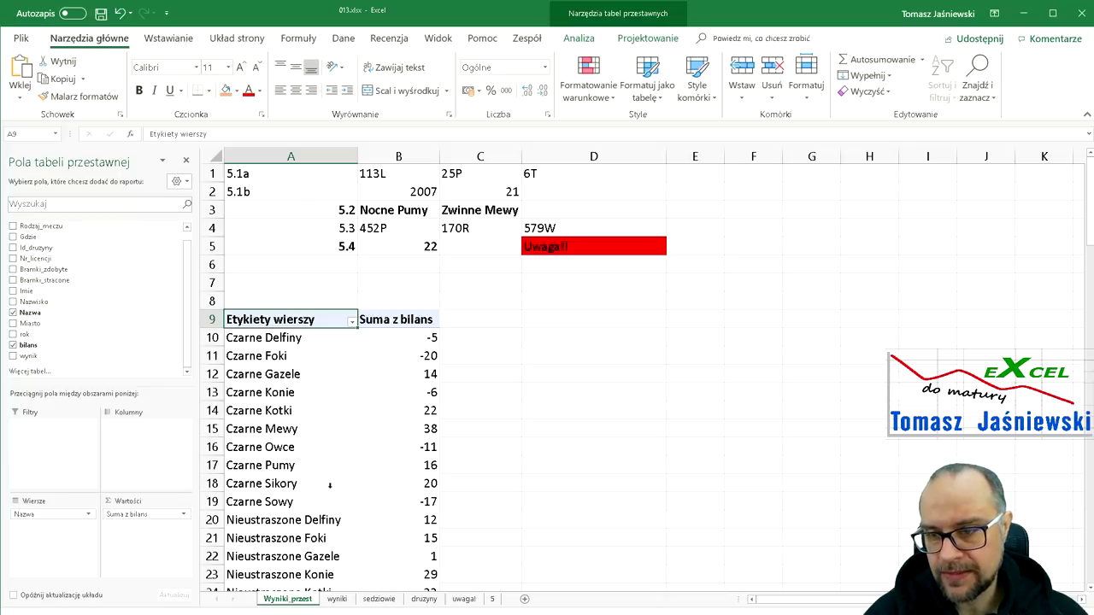
Review the summed bilans for about 100 teams, from Czarne Delfiny to Zwinne Konie
{"action": "scroll", "coordinate": [396, 402], "scroll_direction": "down", "scroll_amount": 3}
{"action": "scroll", "coordinate": [396, 402], "scroll_direction": "down", "scroll_amount": 2}
{"action": "scroll", "coordinate": [397, 402], "scroll_direction": "down", "scroll_amount": 5}
{"action": "scroll", "coordinate": [397, 402], "scroll_direction": "down", "scroll_amount": 3}
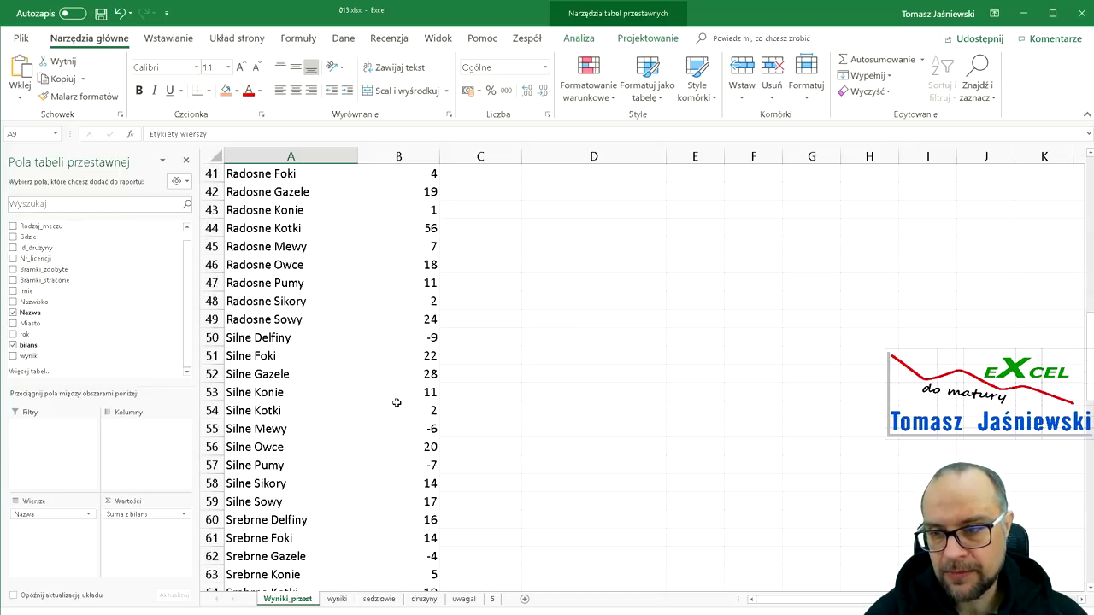
{"action": "scroll", "coordinate": [397, 402], "scroll_direction": "down", "scroll_amount": 5}
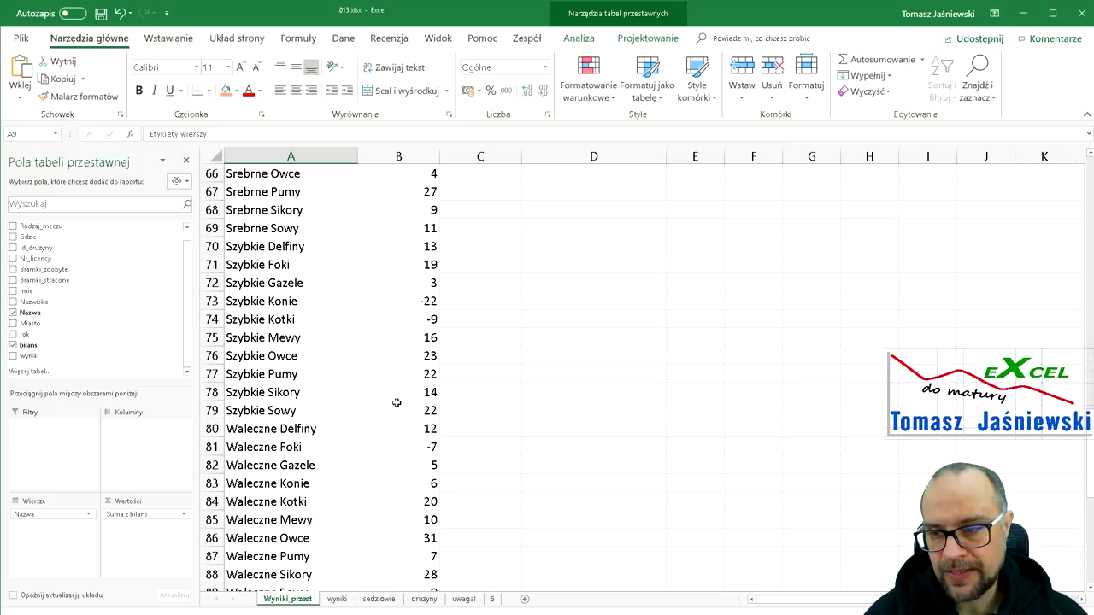
{"action": "scroll", "coordinate": [397, 403], "scroll_direction": "down", "scroll_amount": 5}
{"action": "scroll", "coordinate": [397, 403], "scroll_direction": "up", "scroll_amount": 7}
{"action": "scroll", "coordinate": [396, 403], "scroll_direction": "down", "scroll_amount": 7}
{"action": "scroll", "coordinate": [396, 403], "scroll_direction": "down", "scroll_amount": 3}
{"action": "scroll", "coordinate": [396, 403], "scroll_direction": "up", "scroll_amount": 7}
{"action": "scroll", "coordinate": [396, 402], "scroll_direction": "up", "scroll_amount": 8}
{"action": "scroll", "coordinate": [396, 402], "scroll_direction": "up", "scroll_amount": 12}
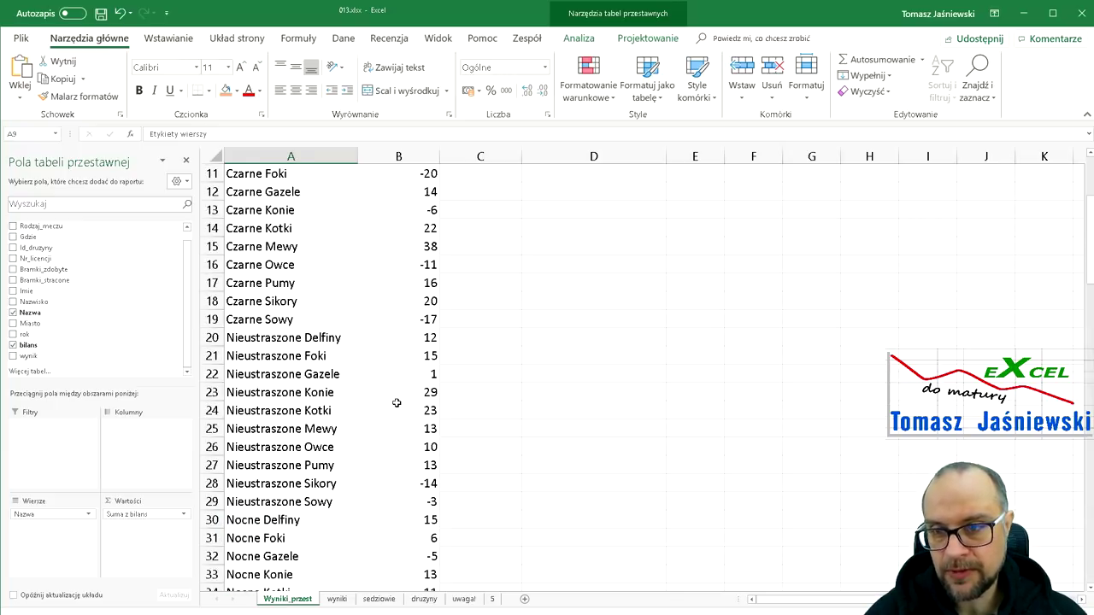
{"action": "scroll", "coordinate": [396, 402], "scroll_direction": "up", "scroll_amount": 4}
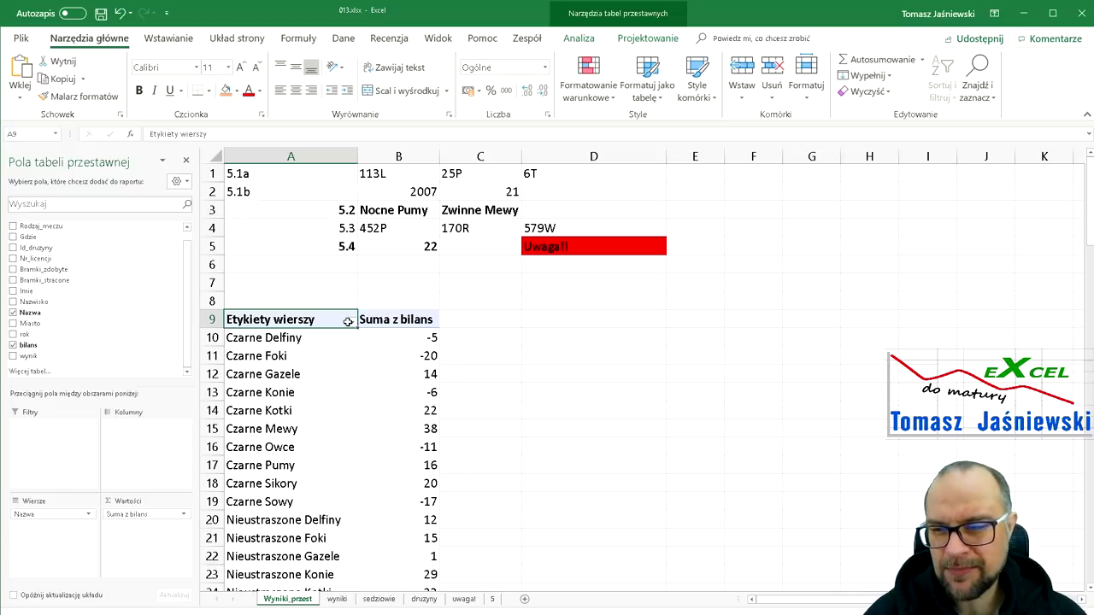
{"action": "left_click", "coordinate": [352, 322]}
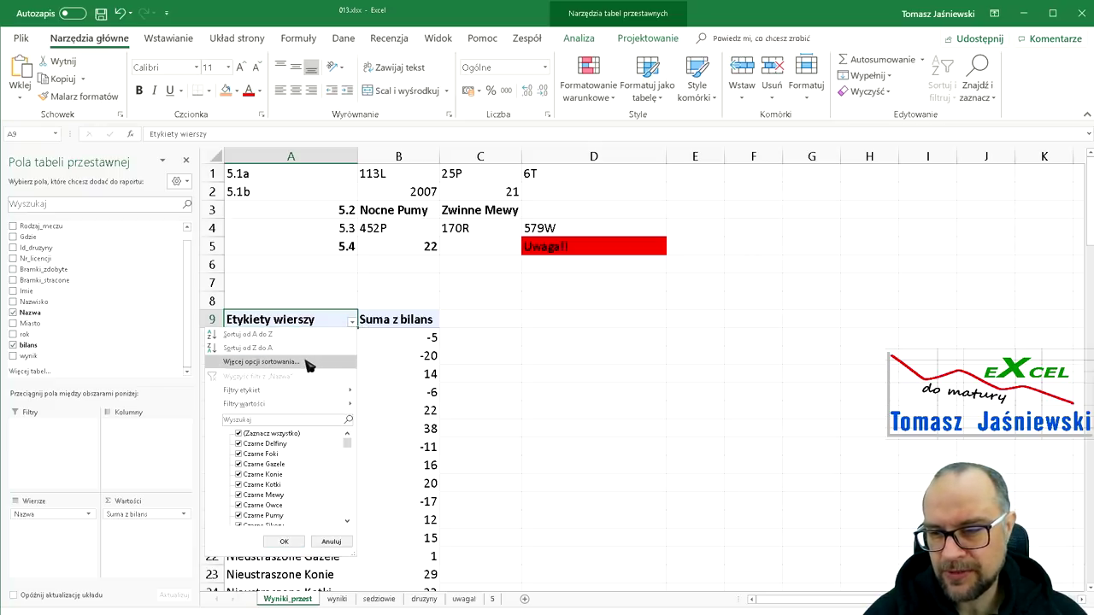
{"action": "mouse_move", "coordinate": [246, 404]}
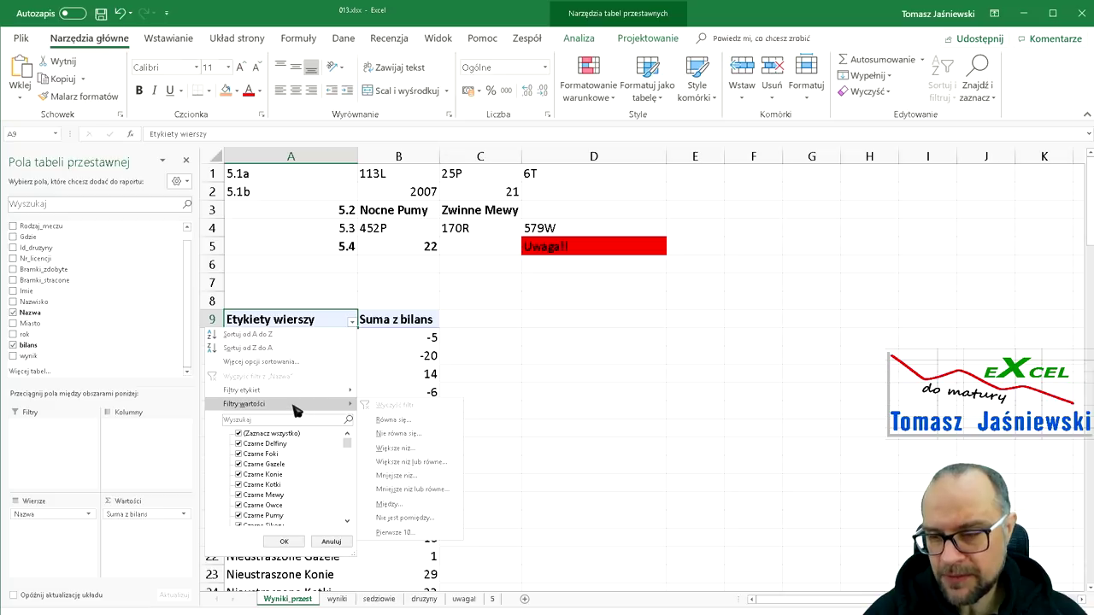
Apply a value filter keeping only teams whose bilans sum equals 0
{"action": "left_click", "coordinate": [432, 421]}
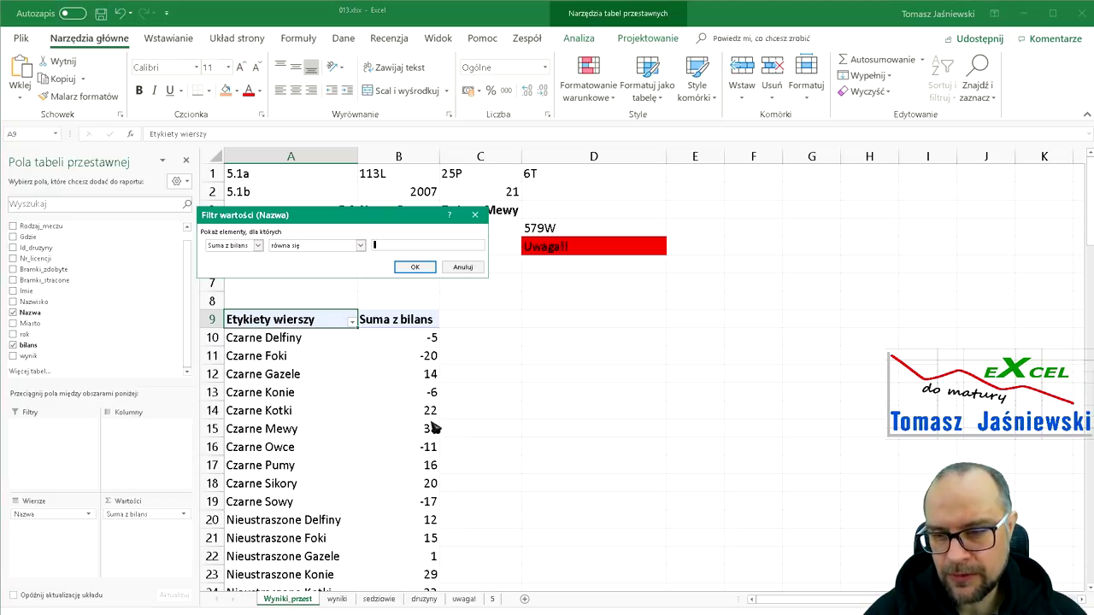
{"action": "type", "text": "0"}
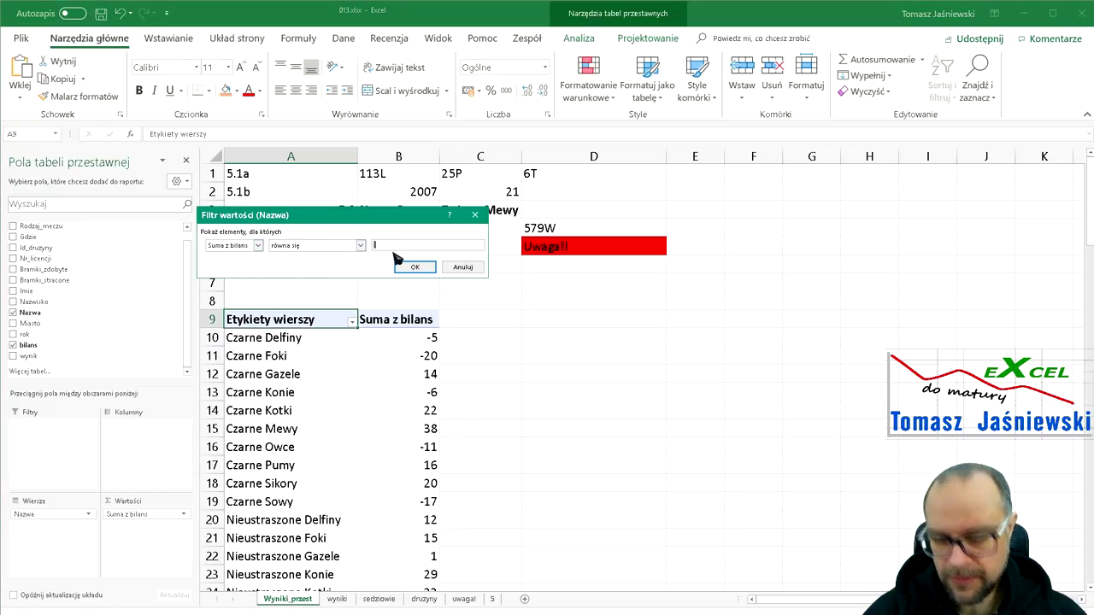
{"action": "left_click", "coordinate": [414, 266]}
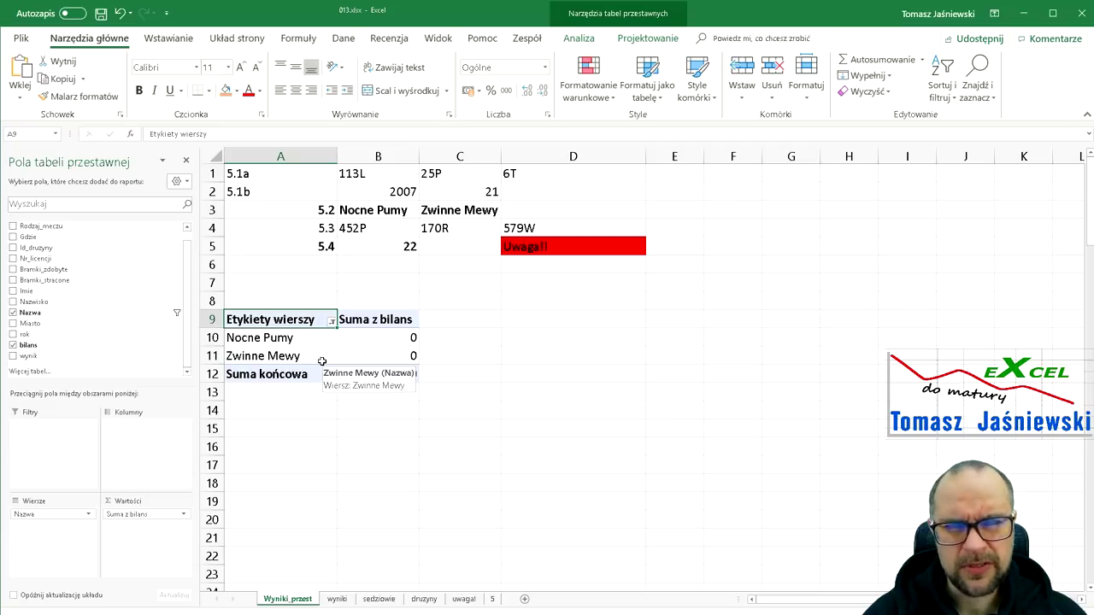
Select the Nocne Pumy and Zwinne Mewy rows and compare them with the 5.2 answer
{"action": "left_click", "coordinate": [298, 342]}
{"action": "left_click", "coordinate": [302, 357]}
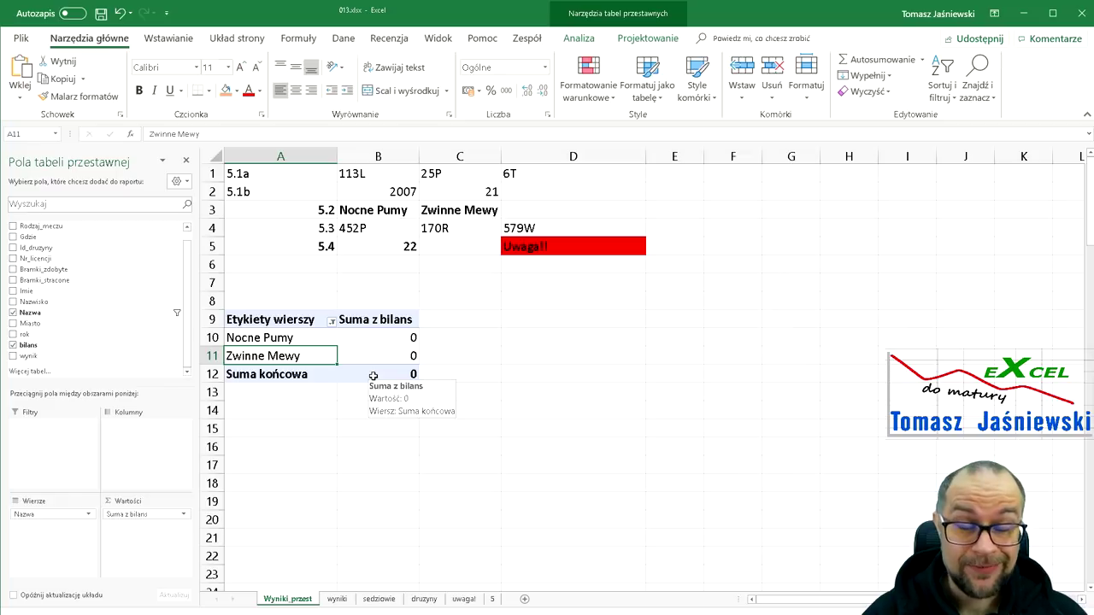
{"action": "left_click", "coordinate": [345, 214]}
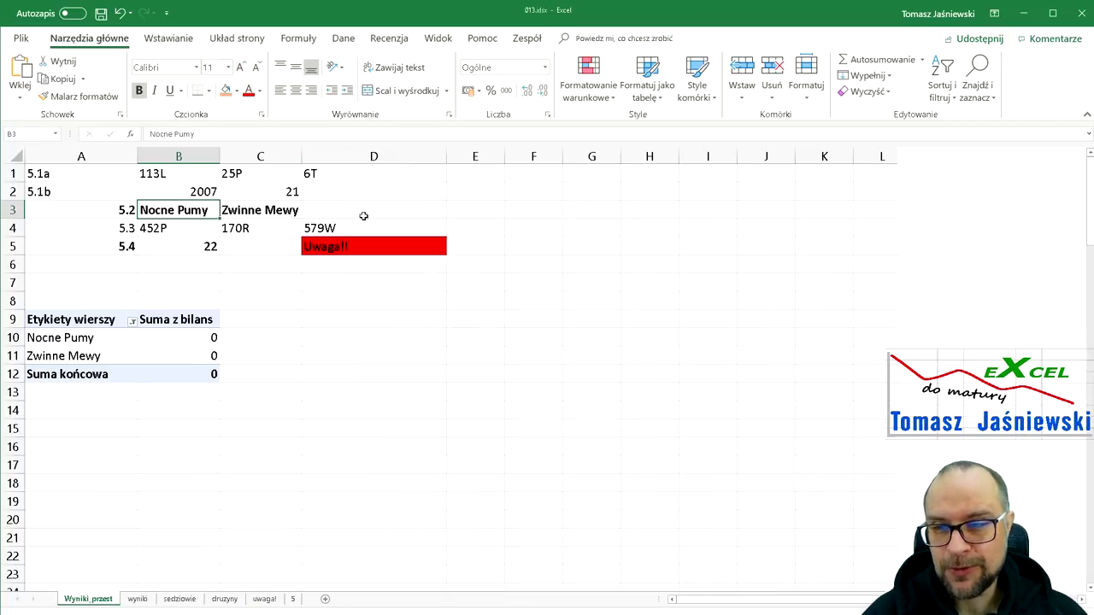
Check the 5.2 answers Zwinne Mewy and Nocne Pumy on sheet 5, then show the wyniki sheet
{"action": "left_click", "coordinate": [265, 209]}
{"action": "left_click", "coordinate": [206, 211]}
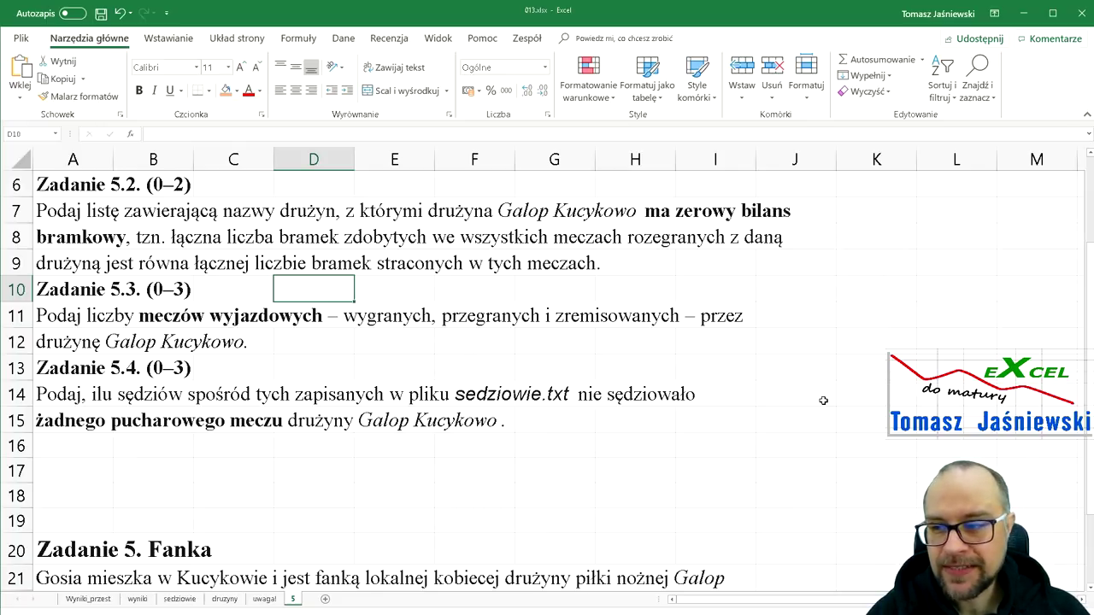
{"action": "left_click", "coordinate": [147, 600]}
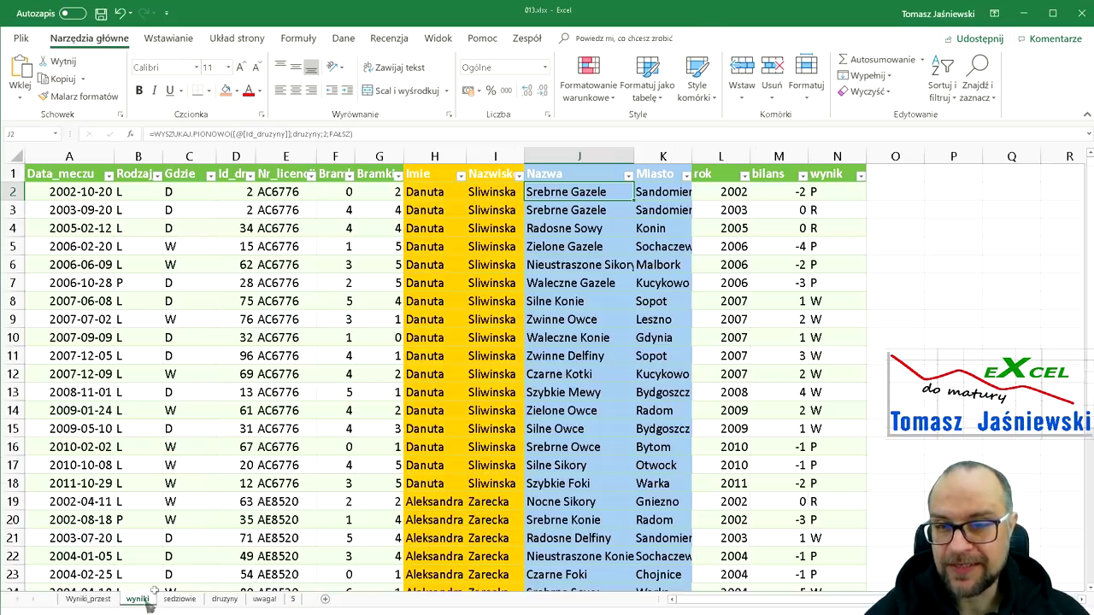
Inspect the wynik and bilans formulas in N2, M2, M3, N3 and N8
{"action": "left_click", "coordinate": [833, 194]}
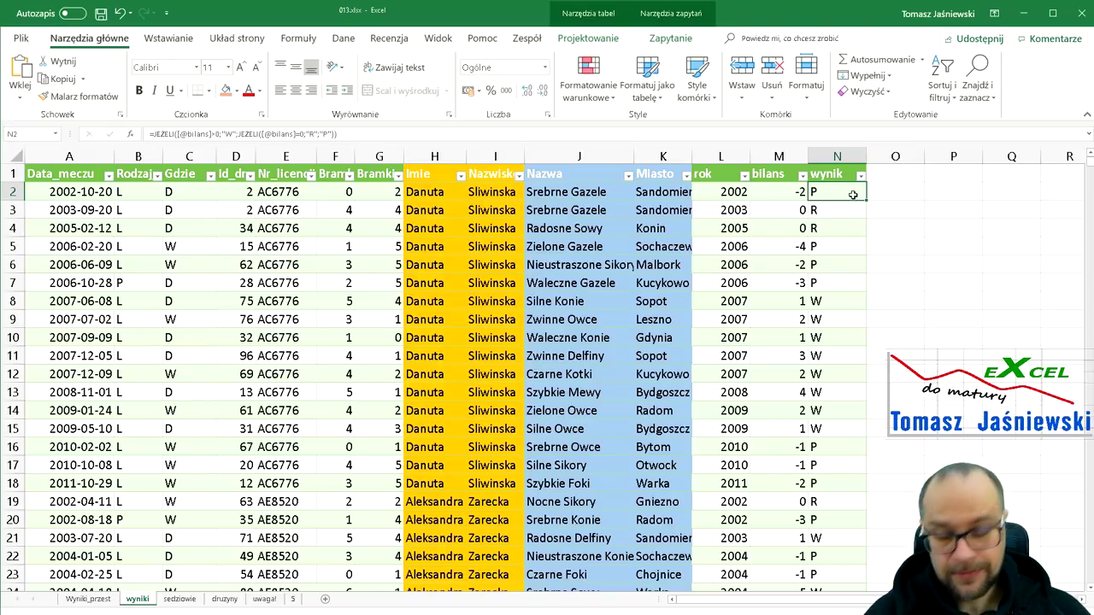
{"action": "double_click", "coordinate": [828, 196]}
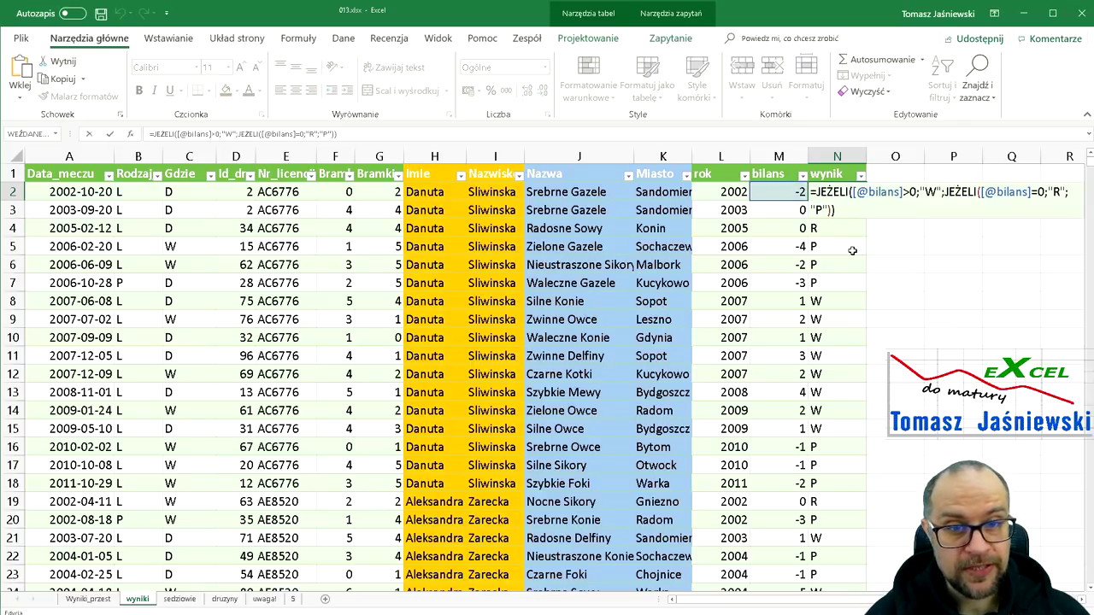
{"action": "key", "text": "Escape"}
{"action": "left_click", "coordinate": [785, 192]}
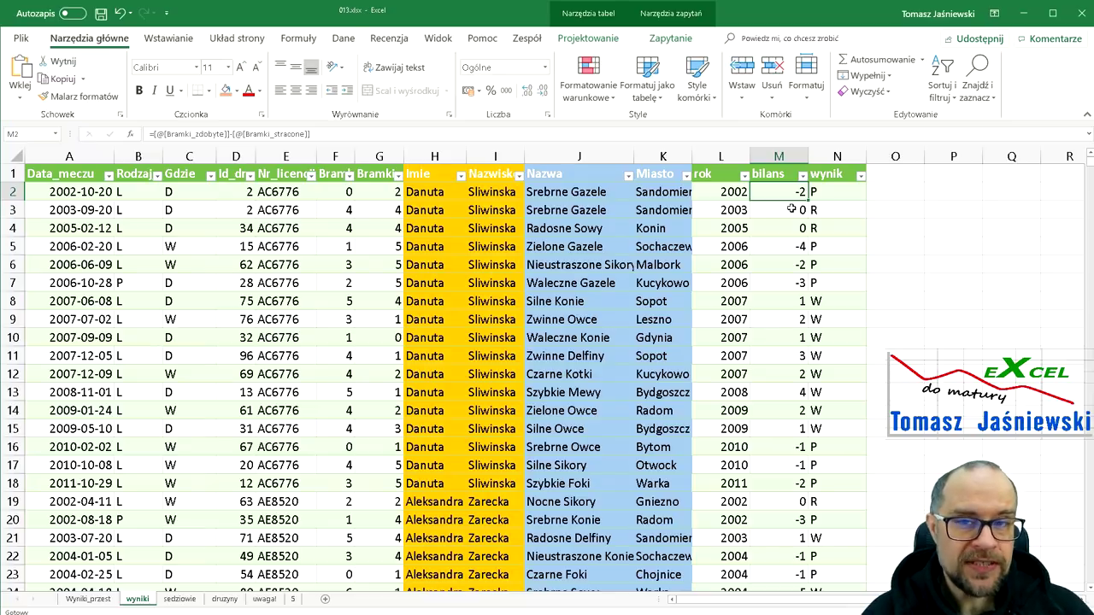
{"action": "left_click", "coordinate": [792, 208]}
{"action": "left_click", "coordinate": [852, 211]}
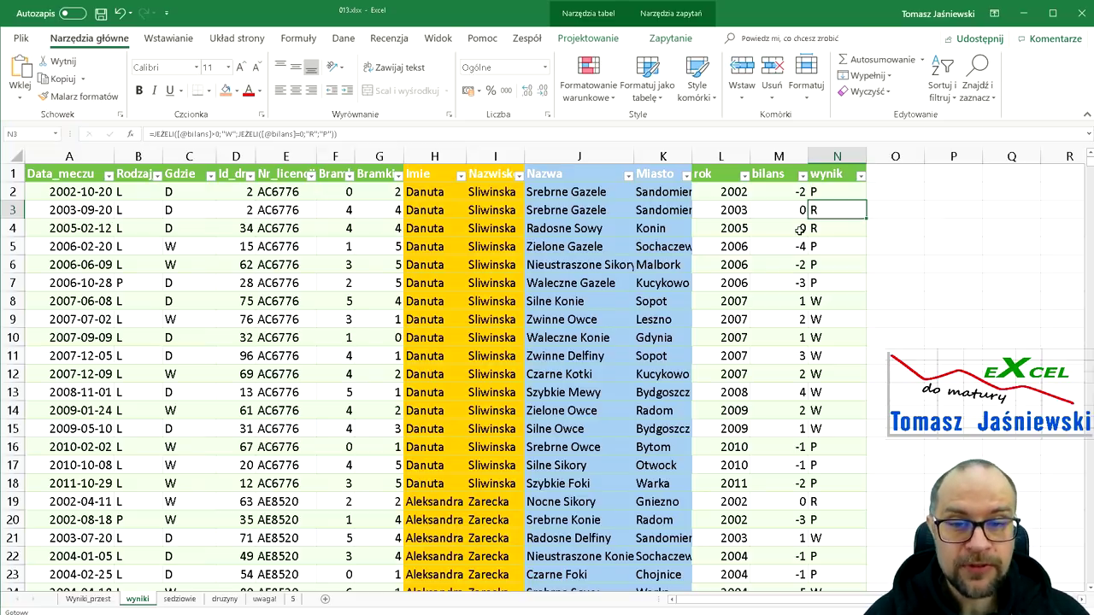
{"action": "left_click", "coordinate": [841, 299]}
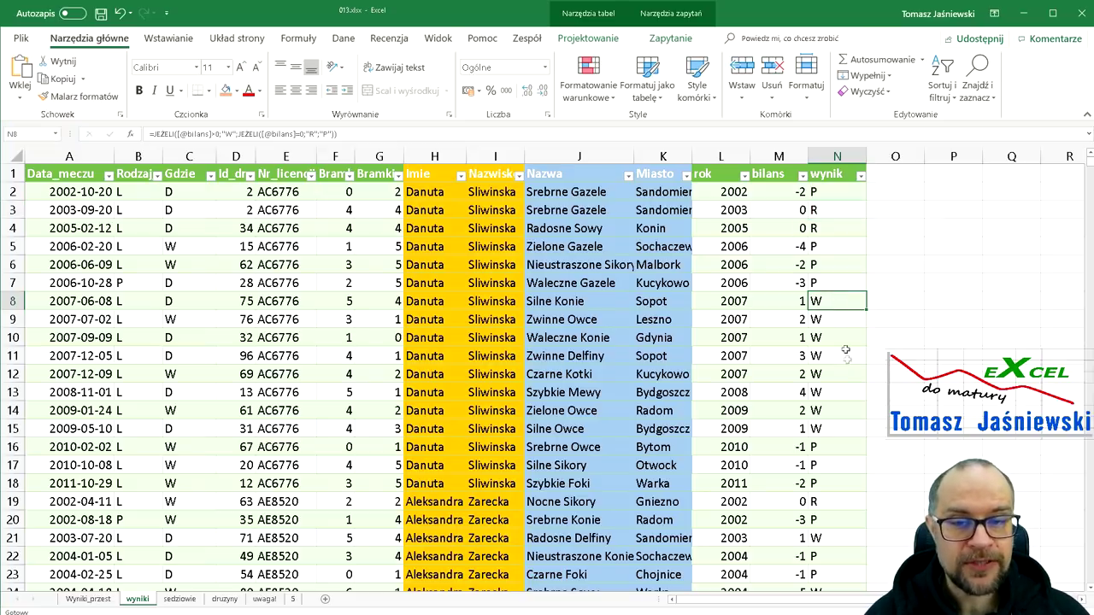
{"action": "left_click", "coordinate": [787, 188]}
Check the goals-scored and goals-conceded columns, including G2 and their headers
{"action": "left_click", "coordinate": [364, 195]}
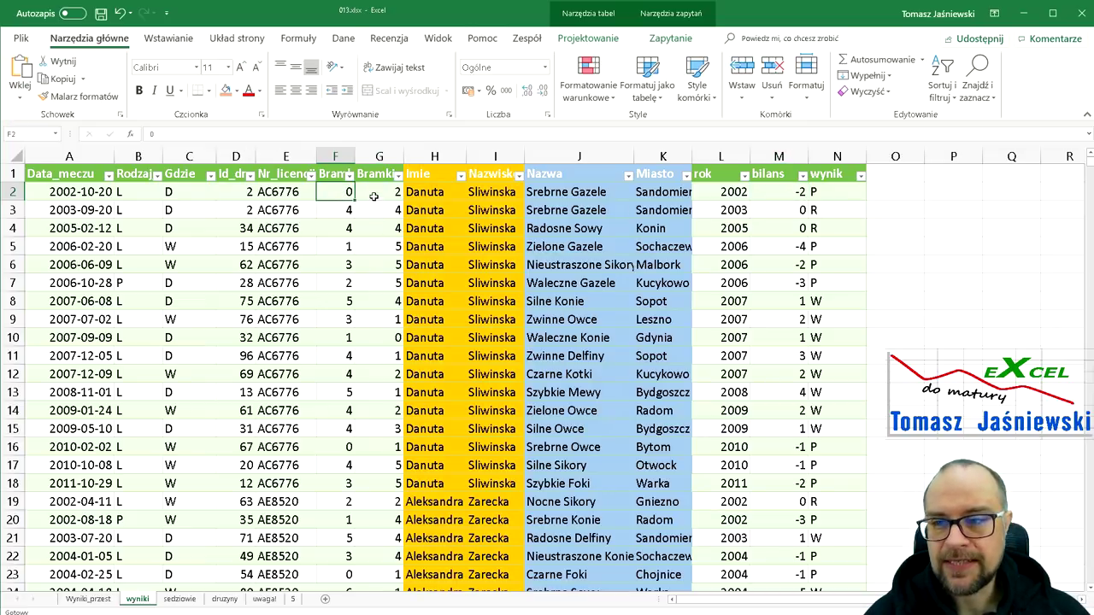
{"action": "left_click", "coordinate": [336, 195]}
{"action": "left_click", "coordinate": [330, 179]}
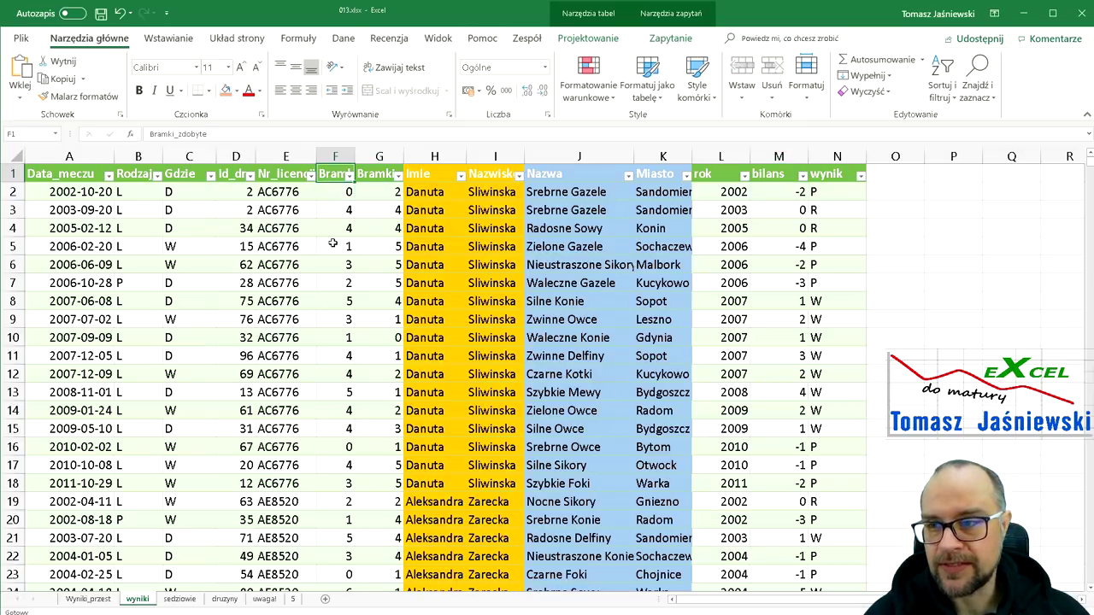
{"action": "left_click", "coordinate": [370, 180]}
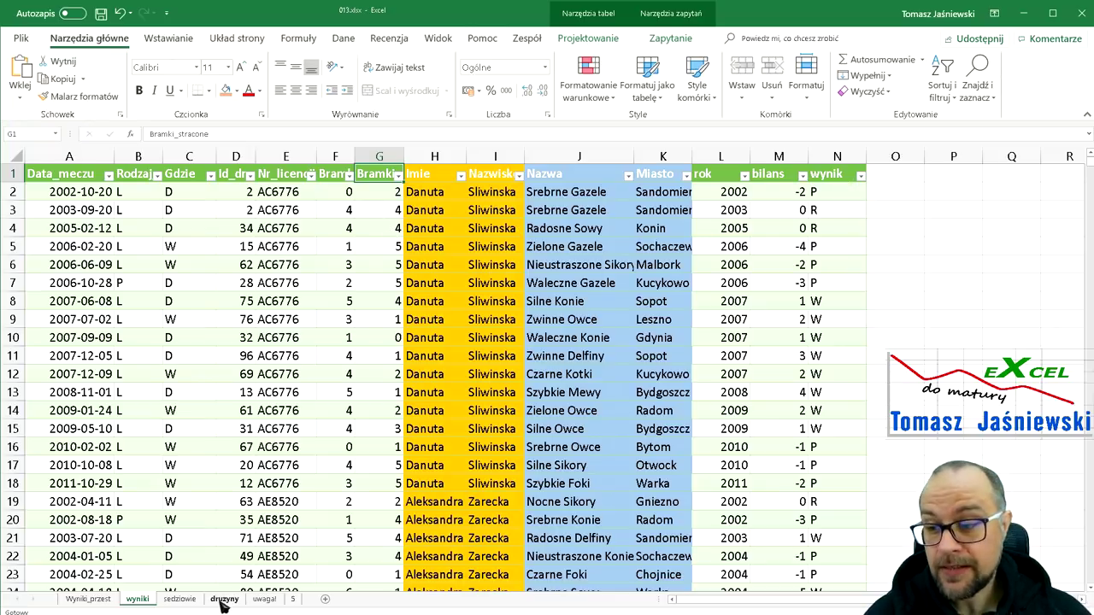
{"action": "left_click", "coordinate": [96, 601]}
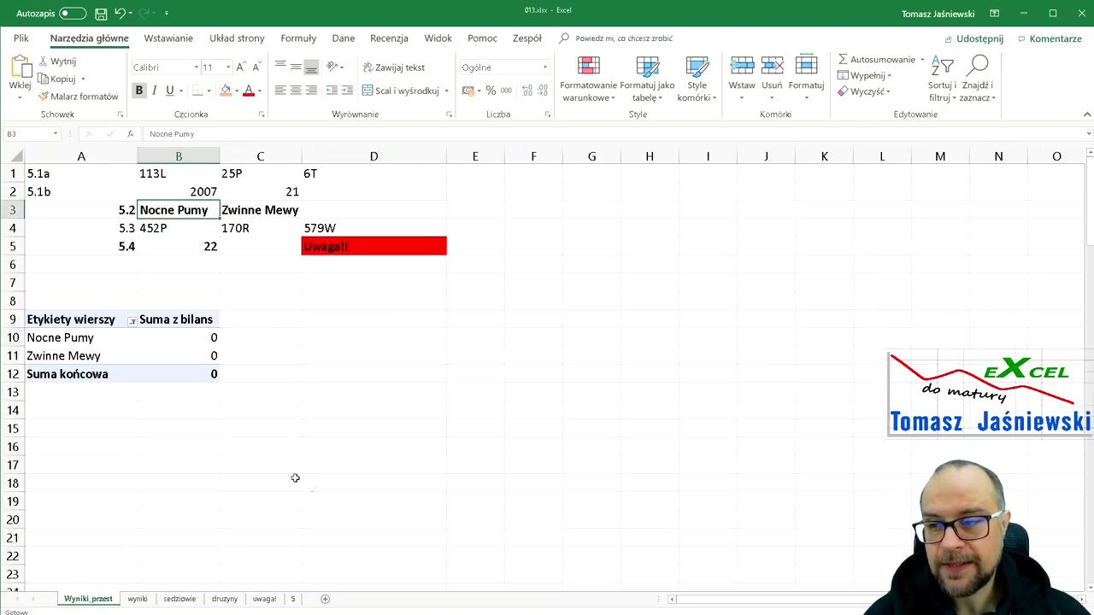
Rebuild the pivot with wynik rows counting Data_meczu (P 910, R 352, W 1185) and a Gdzie filter
{"action": "left_click", "coordinate": [62, 342]}
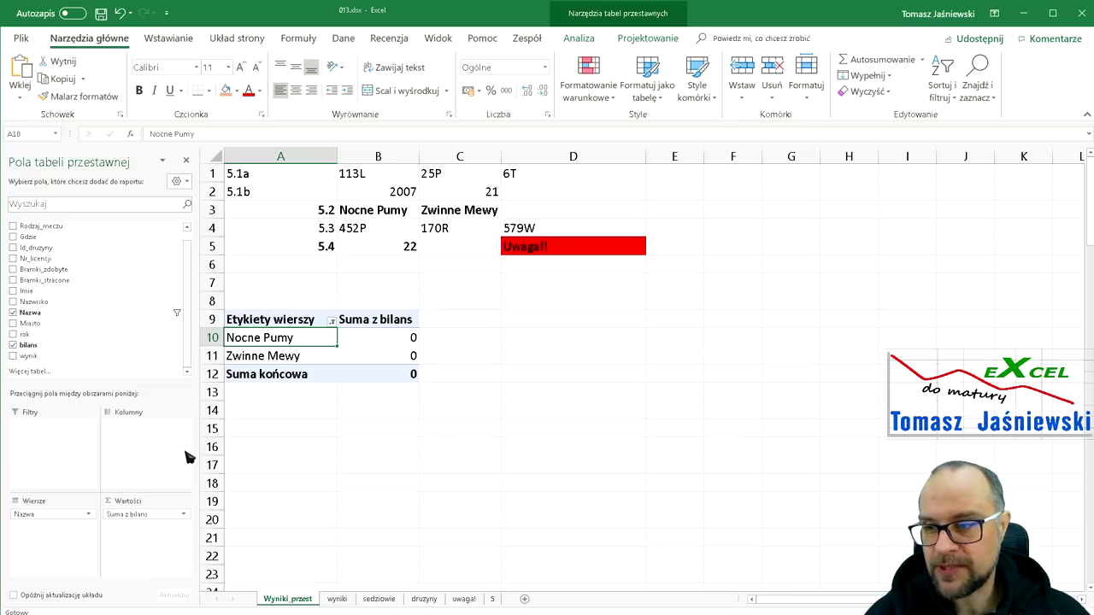
{"action": "left_click_drag", "start_coordinate": [51, 513], "coordinate": [107, 319]}
{"action": "left_click_drag", "start_coordinate": [141, 514], "coordinate": [104, 339]}
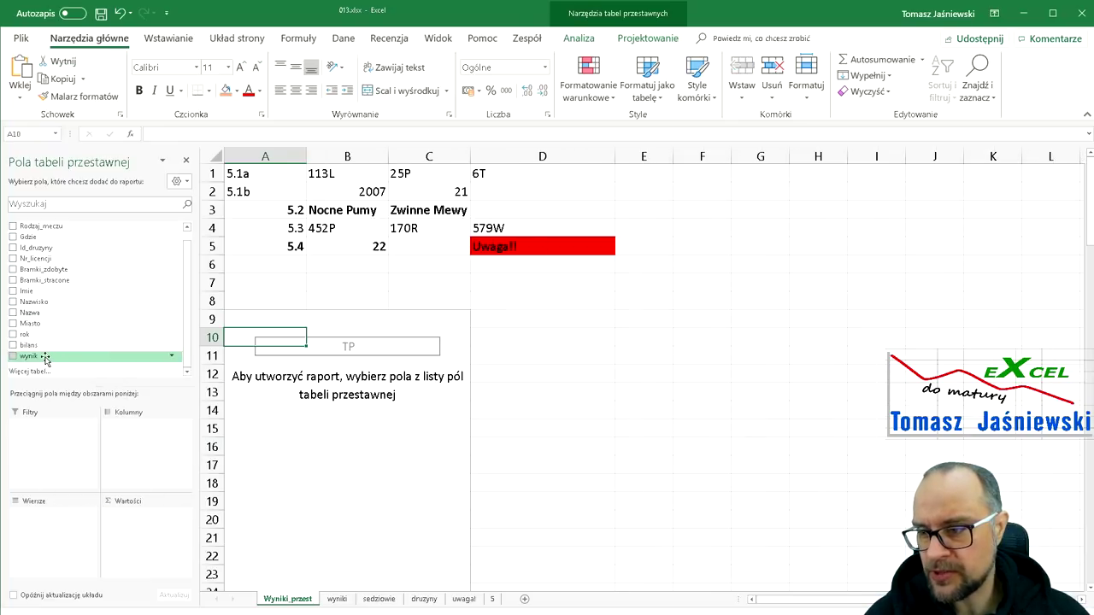
{"action": "mouse_move", "coordinate": [47, 359]}
{"action": "left_mouse_down"}
{"action": "mouse_move", "coordinate": [151, 526]}
{"action": "mouse_move", "coordinate": [60, 530]}
{"action": "left_mouse_up"}
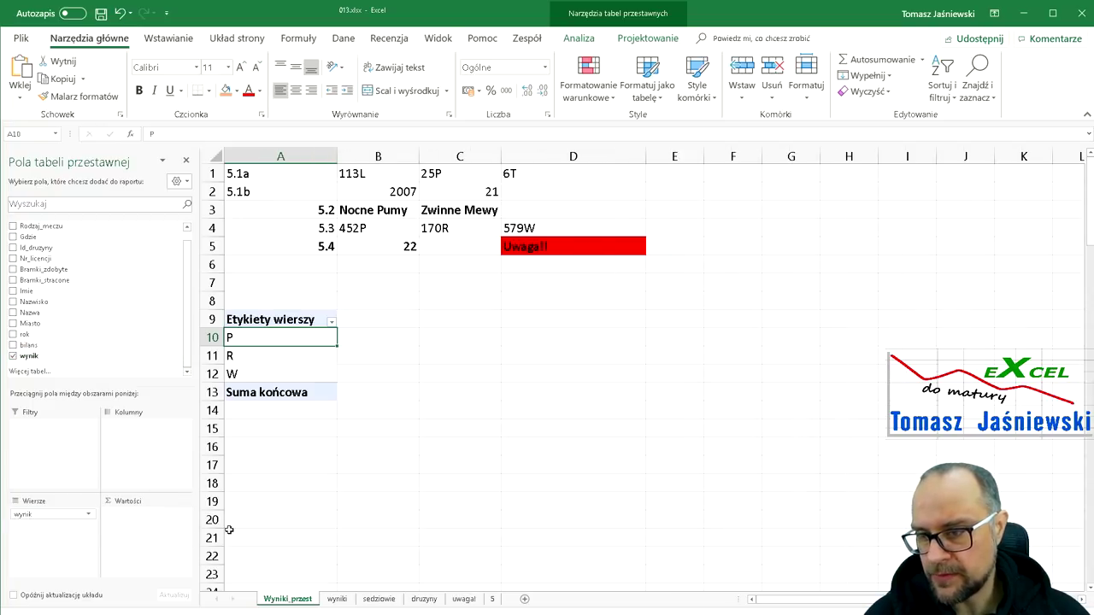
{"action": "scroll", "coordinate": [51, 257], "scroll_direction": "up", "scroll_amount": 1}
{"action": "mouse_move", "coordinate": [38, 226]}
{"action": "left_mouse_down"}
{"action": "mouse_move", "coordinate": [175, 368]}
{"action": "mouse_move", "coordinate": [150, 526]}
{"action": "left_mouse_up"}
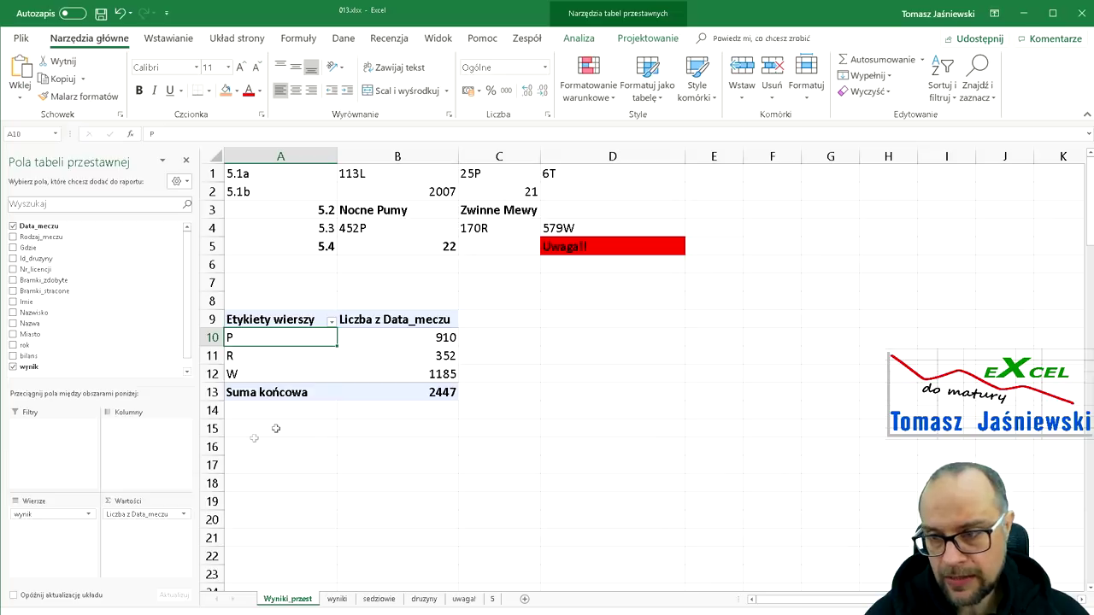
{"action": "mouse_move", "coordinate": [171, 516]}
{"action": "left_mouse_down"}
{"action": "mouse_move", "coordinate": [103, 520]}
{"action": "mouse_move", "coordinate": [111, 517]}
{"action": "left_mouse_up"}
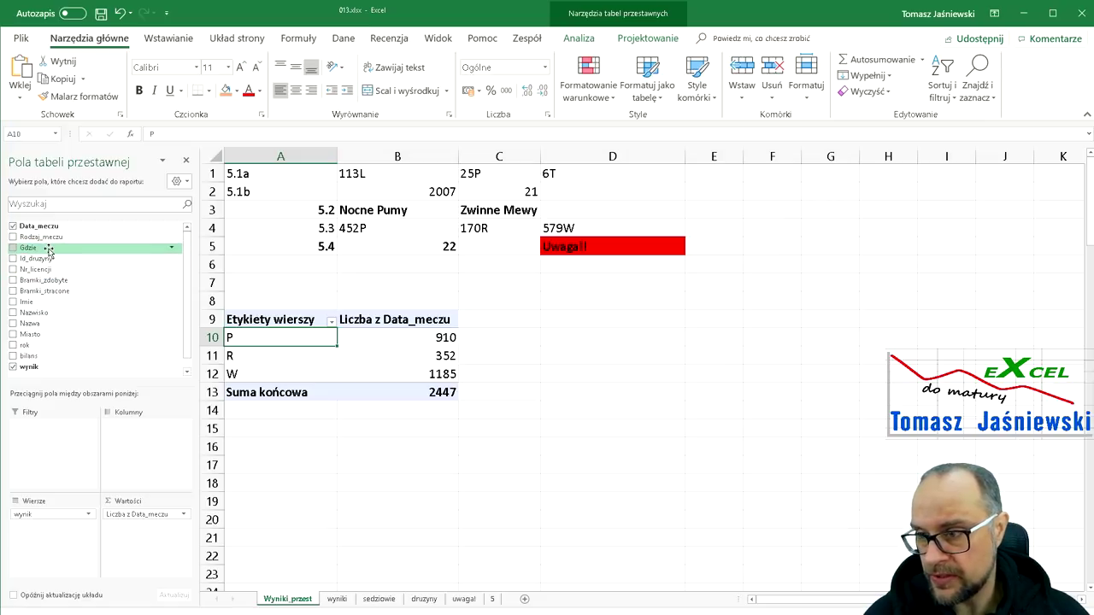
{"action": "left_click_drag", "start_coordinate": [48, 248], "coordinate": [57, 427]}
Filter the pivot to Gdzie = W, giving P 452, R 170, W 579
{"action": "left_click", "coordinate": [453, 286]}
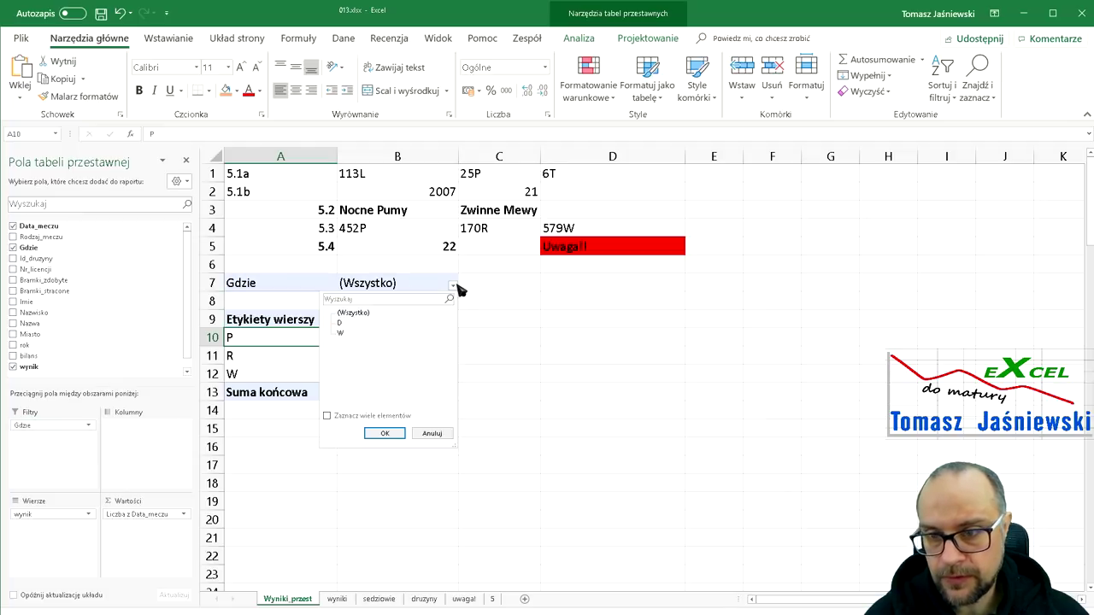
{"action": "left_click", "coordinate": [341, 340]}
{"action": "left_click", "coordinate": [383, 433]}
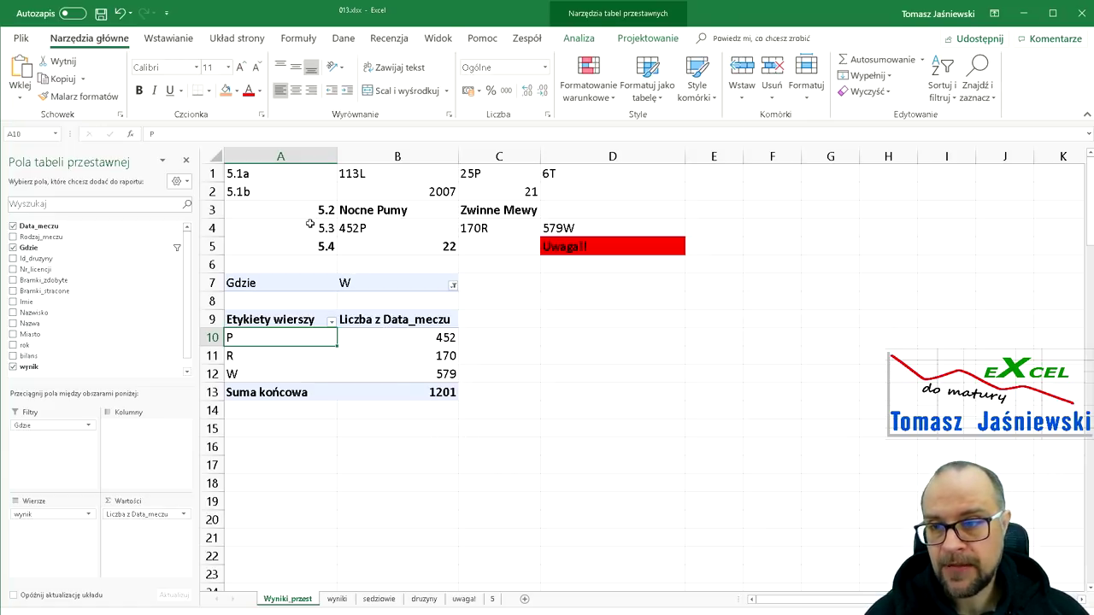
Compare the pivot with the 5.3 answers 452P, 170R and 579W in B4:D4
{"action": "left_click", "coordinate": [381, 228]}
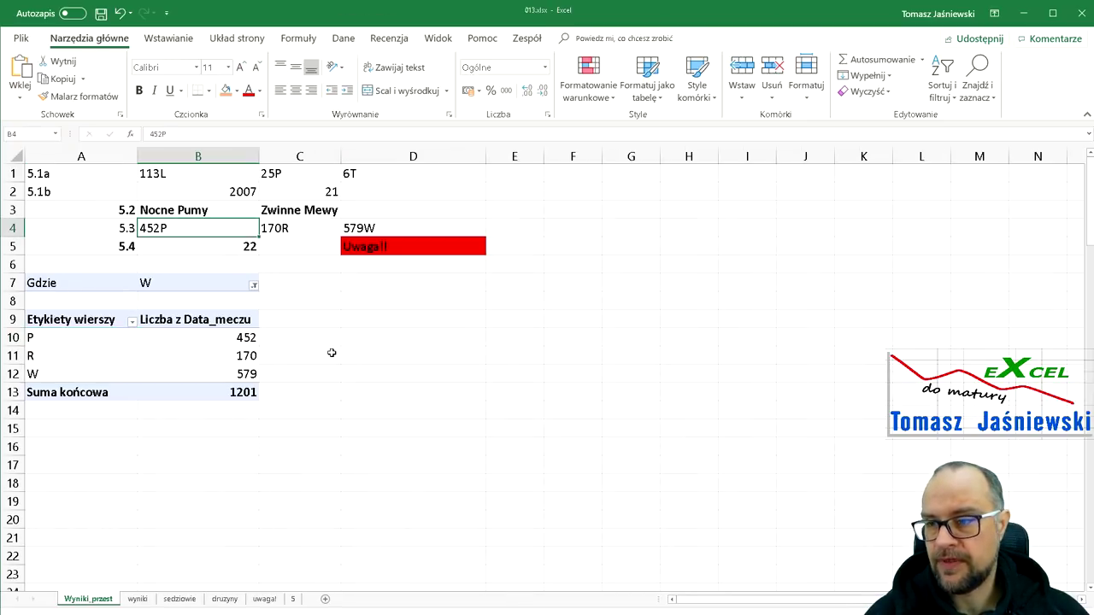
{"action": "left_click", "coordinate": [294, 231]}
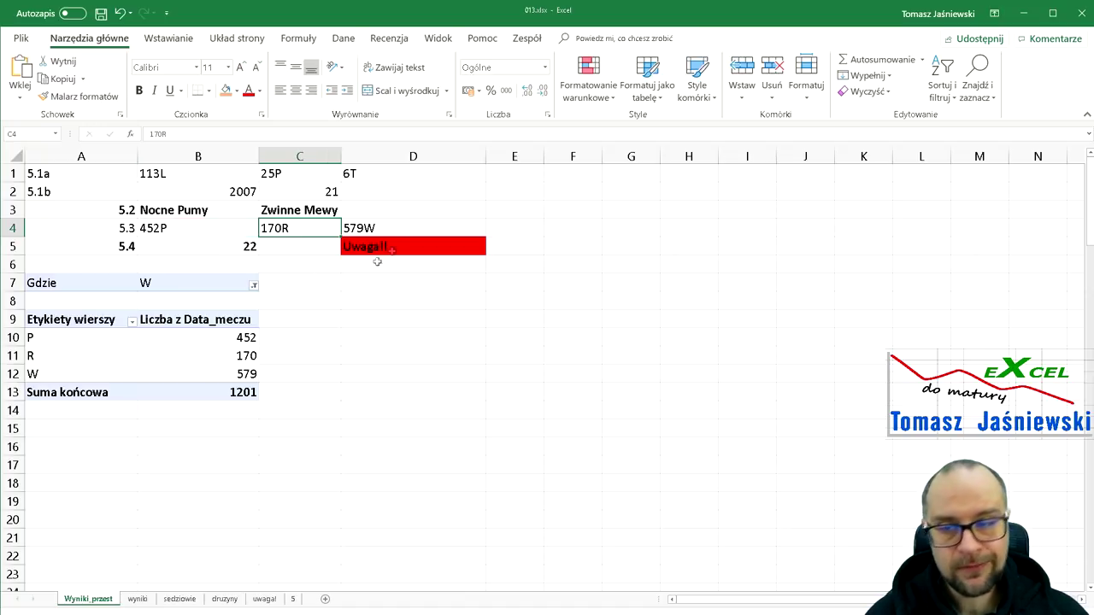
{"action": "left_click", "coordinate": [399, 226]}
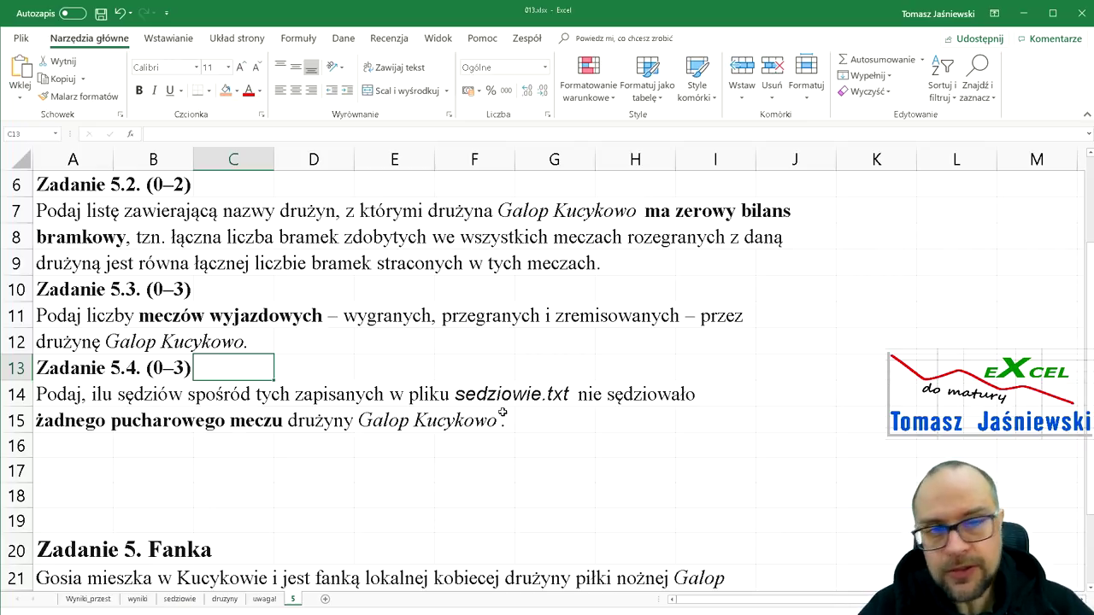
Clear the Gdzie filter and all remaining fields from the Wyniki_przest pivot
{"action": "left_click", "coordinate": [86, 600]}
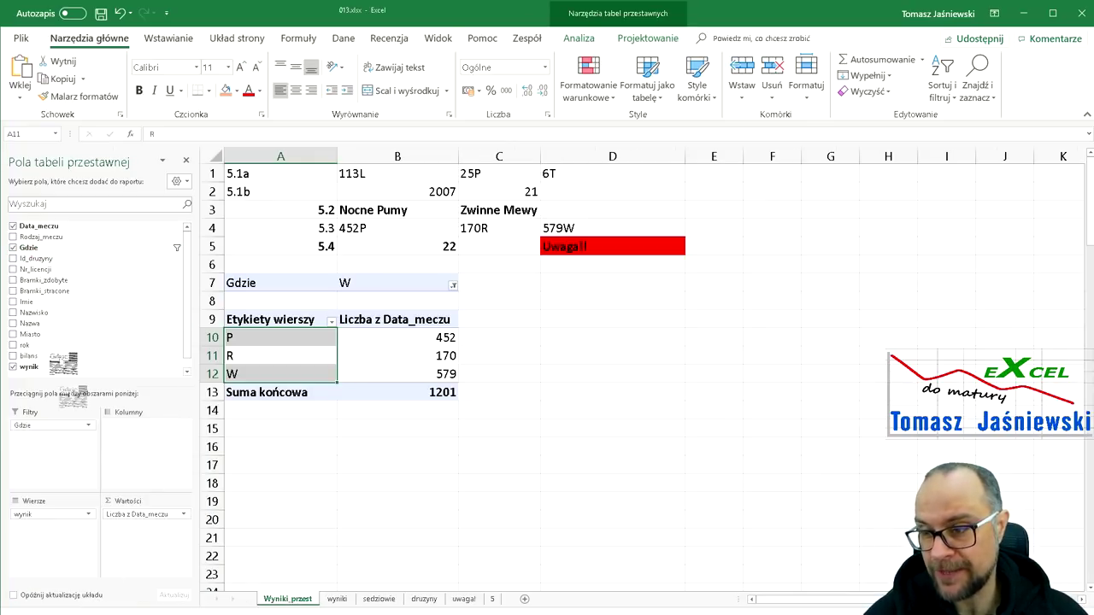
{"action": "mouse_move", "coordinate": [35, 425]}
{"action": "left_mouse_down"}
{"action": "mouse_move", "coordinate": [60, 480]}
{"action": "mouse_move", "coordinate": [51, 295]}
{"action": "left_mouse_up"}
{"action": "left_click_drag", "start_coordinate": [137, 513], "coordinate": [142, 290]}
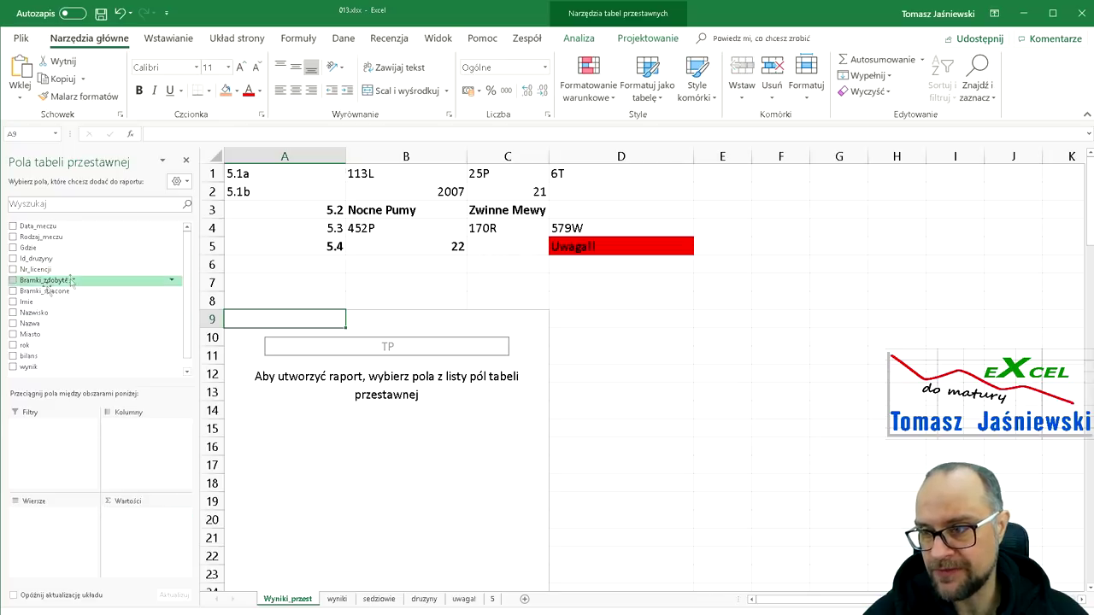
{"action": "scroll", "coordinate": [60, 280], "scroll_direction": "down", "scroll_amount": 1}
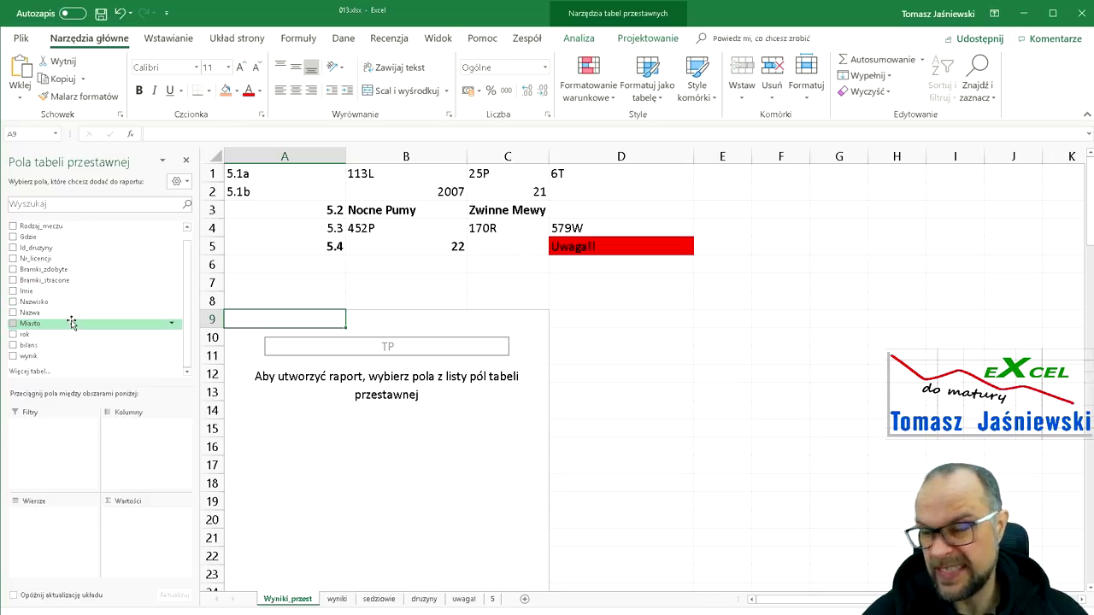
{"action": "scroll", "coordinate": [61, 291], "scroll_direction": "up", "scroll_amount": 1}
List Nr_licencji as rows with a Rodzaj_meczu report filter set to P
{"action": "mouse_move", "coordinate": [76, 270]}
{"action": "left_mouse_down"}
{"action": "mouse_move", "coordinate": [90, 498]}
{"action": "mouse_move", "coordinate": [55, 518]}
{"action": "left_mouse_up"}
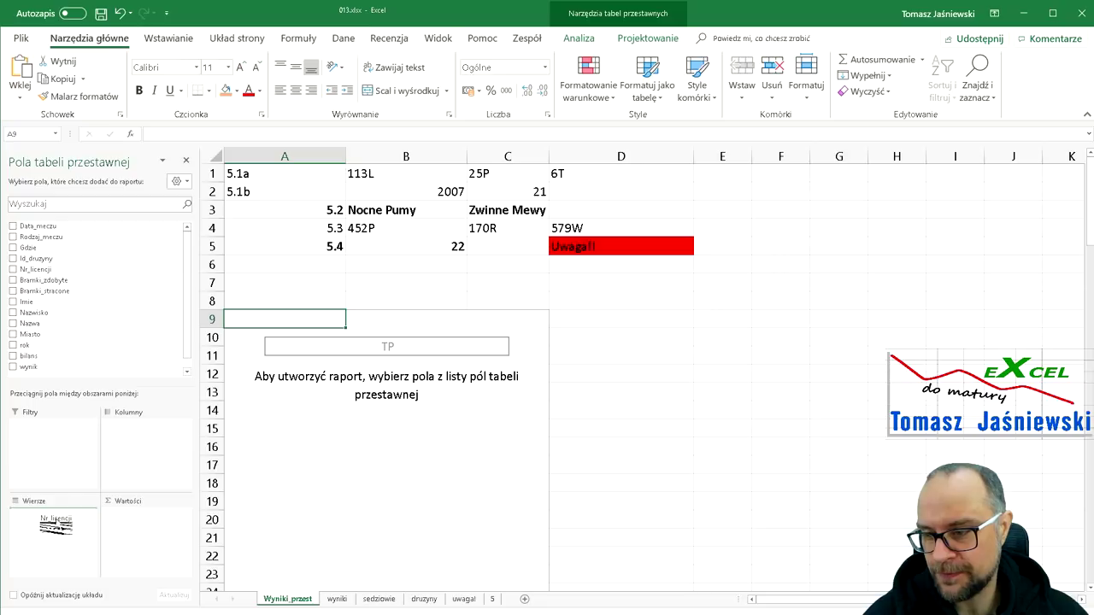
{"action": "left_click_drag", "start_coordinate": [55, 519], "coordinate": [56, 522]}
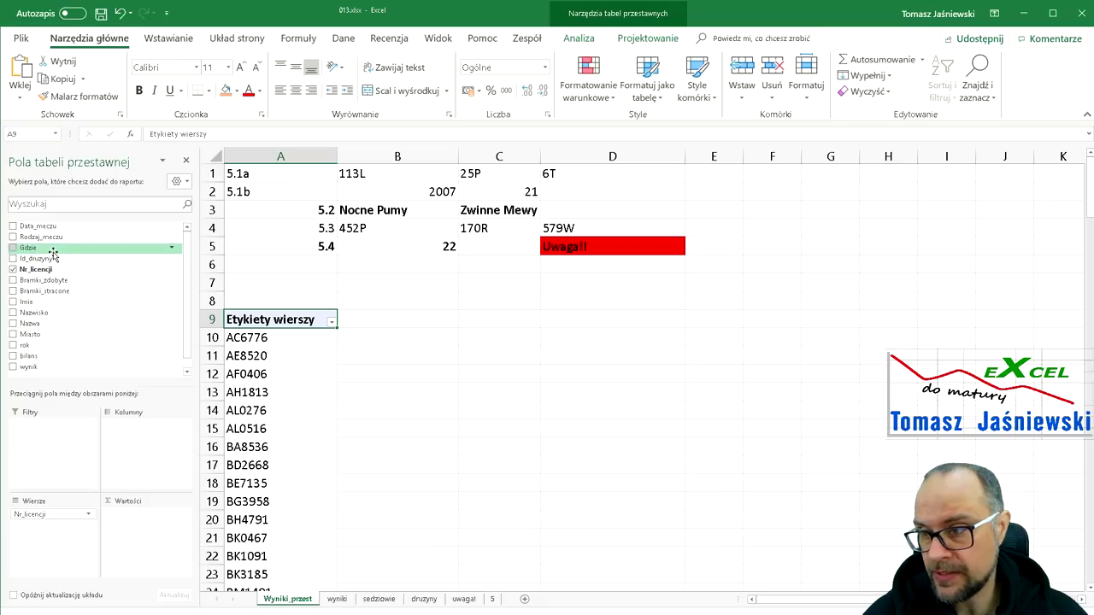
{"action": "left_click_drag", "start_coordinate": [120, 346], "coordinate": [51, 440]}
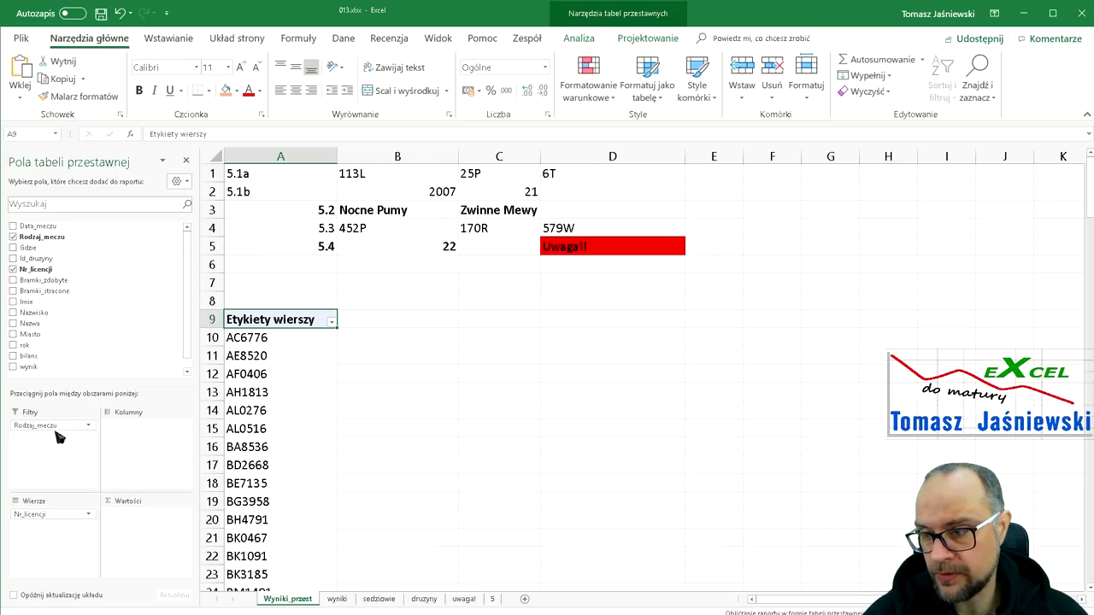
{"action": "left_click", "coordinate": [419, 287]}
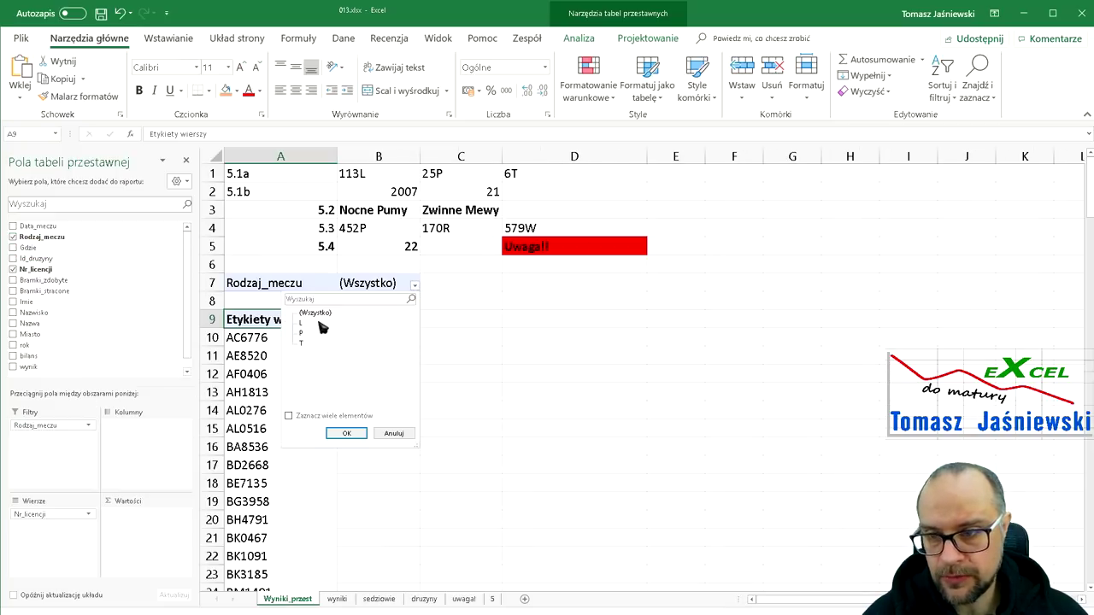
{"action": "left_click", "coordinate": [347, 435]}
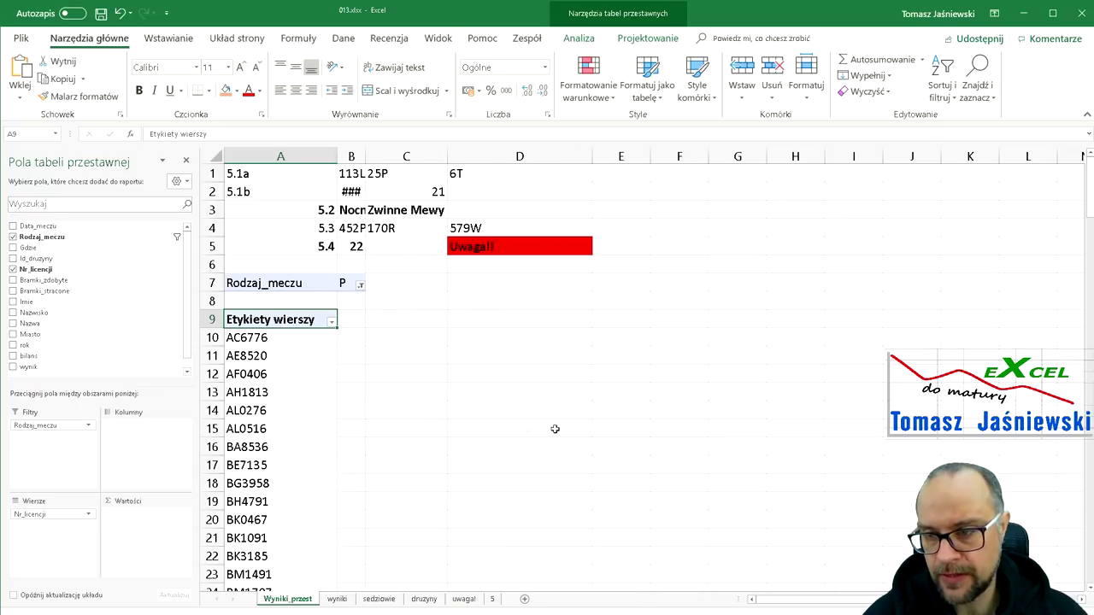
{"action": "scroll", "coordinate": [315, 410], "scroll_direction": "down", "scroll_amount": 5}
Review the pivot's referee licence list and select the first licence number
{"action": "scroll", "coordinate": [312, 401], "scroll_direction": "down", "scroll_amount": 2}
{"action": "scroll", "coordinate": [312, 400], "scroll_direction": "down", "scroll_amount": 3}
{"action": "scroll", "coordinate": [310, 400], "scroll_direction": "down", "scroll_amount": 3}
{"action": "scroll", "coordinate": [310, 400], "scroll_direction": "down", "scroll_amount": 7}
{"action": "scroll", "coordinate": [310, 400], "scroll_direction": "down", "scroll_amount": 7}
{"action": "scroll", "coordinate": [310, 400], "scroll_direction": "down", "scroll_amount": 5}
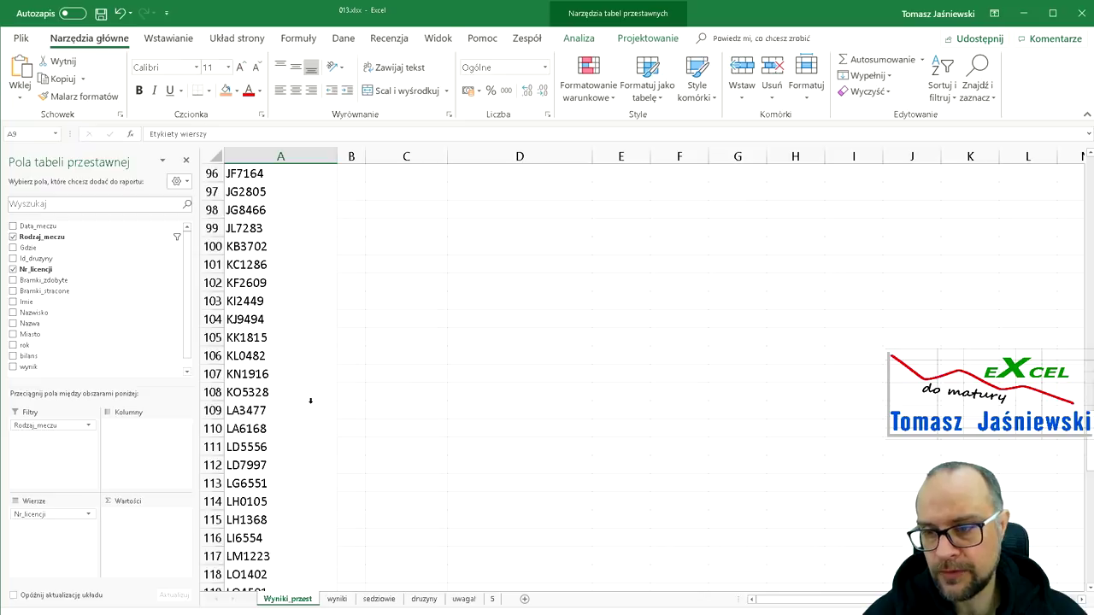
{"action": "scroll", "coordinate": [310, 400], "scroll_direction": "down", "scroll_amount": 5}
{"action": "scroll", "coordinate": [310, 400], "scroll_direction": "down", "scroll_amount": 8}
{"action": "scroll", "coordinate": [310, 400], "scroll_direction": "up", "scroll_amount": 7}
{"action": "scroll", "coordinate": [311, 400], "scroll_direction": "up", "scroll_amount": 7}
{"action": "scroll", "coordinate": [310, 400], "scroll_direction": "up", "scroll_amount": 8}
{"action": "scroll", "coordinate": [310, 400], "scroll_direction": "up", "scroll_amount": 10}
{"action": "scroll", "coordinate": [310, 400], "scroll_direction": "up", "scroll_amount": 7}
{"action": "scroll", "coordinate": [310, 400], "scroll_direction": "up", "scroll_amount": 5}
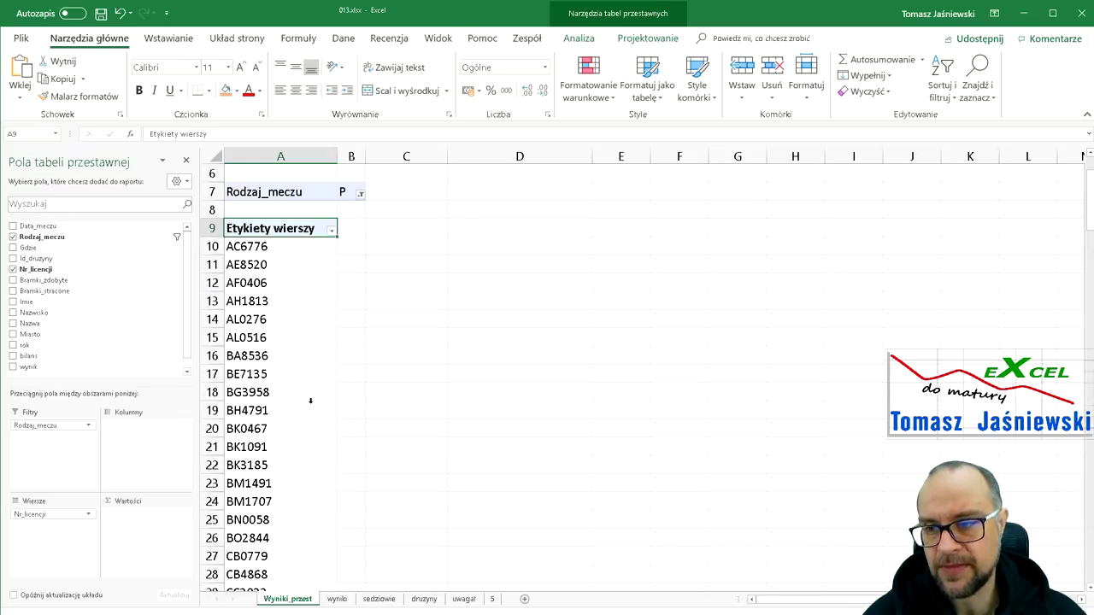
{"action": "scroll", "coordinate": [310, 400], "scroll_direction": "up", "scroll_amount": 2}
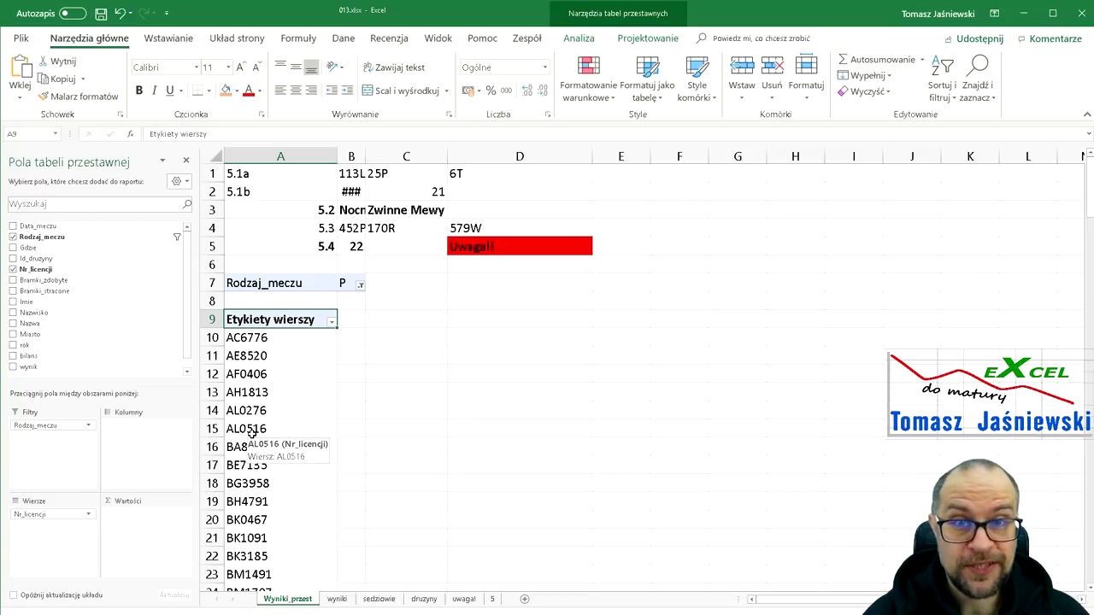
{"action": "left_click", "coordinate": [278, 342]}
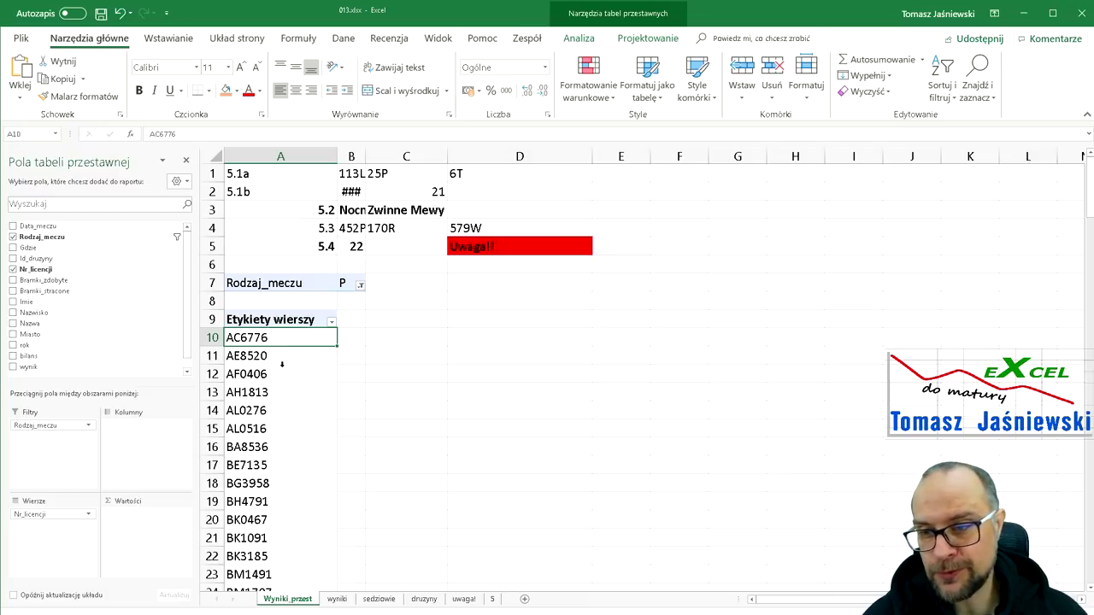
Look through the licence list again, then show the sedziowie sheet
{"action": "scroll", "coordinate": [276, 354], "scroll_direction": "down", "scroll_amount": 5}
{"action": "scroll", "coordinate": [276, 354], "scroll_direction": "down", "scroll_amount": 12}
{"action": "scroll", "coordinate": [276, 355], "scroll_direction": "down", "scroll_amount": 8}
{"action": "scroll", "coordinate": [276, 355], "scroll_direction": "down", "scroll_amount": 10}
{"action": "scroll", "coordinate": [276, 355], "scroll_direction": "down", "scroll_amount": 8}
{"action": "scroll", "coordinate": [277, 355], "scroll_direction": "up", "scroll_amount": 5}
{"action": "scroll", "coordinate": [276, 355], "scroll_direction": "up", "scroll_amount": 12}
{"action": "scroll", "coordinate": [276, 354], "scroll_direction": "up", "scroll_amount": 13}
{"action": "scroll", "coordinate": [276, 355], "scroll_direction": "up", "scroll_amount": 11}
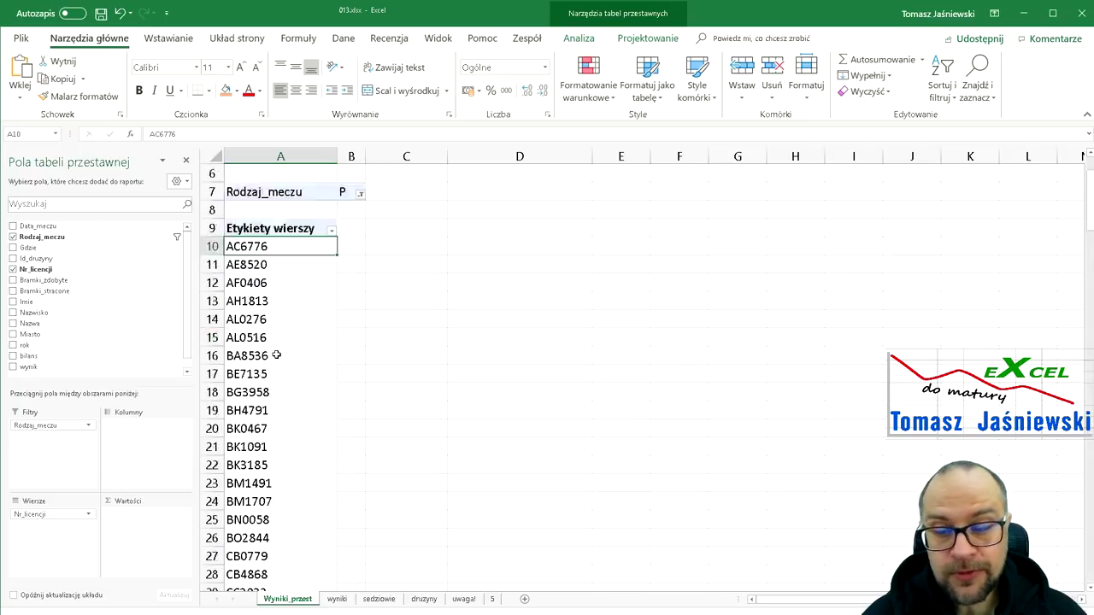
{"action": "scroll", "coordinate": [276, 355], "scroll_direction": "up", "scroll_amount": 3}
{"action": "left_click", "coordinate": [383, 599]}
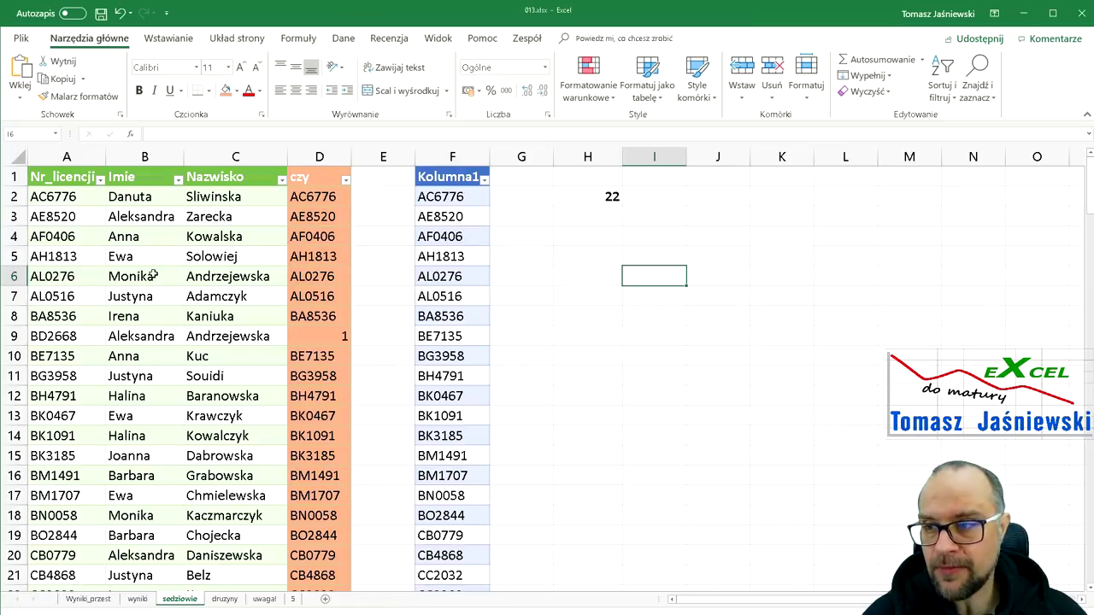
{"action": "left_click", "coordinate": [453, 169]}
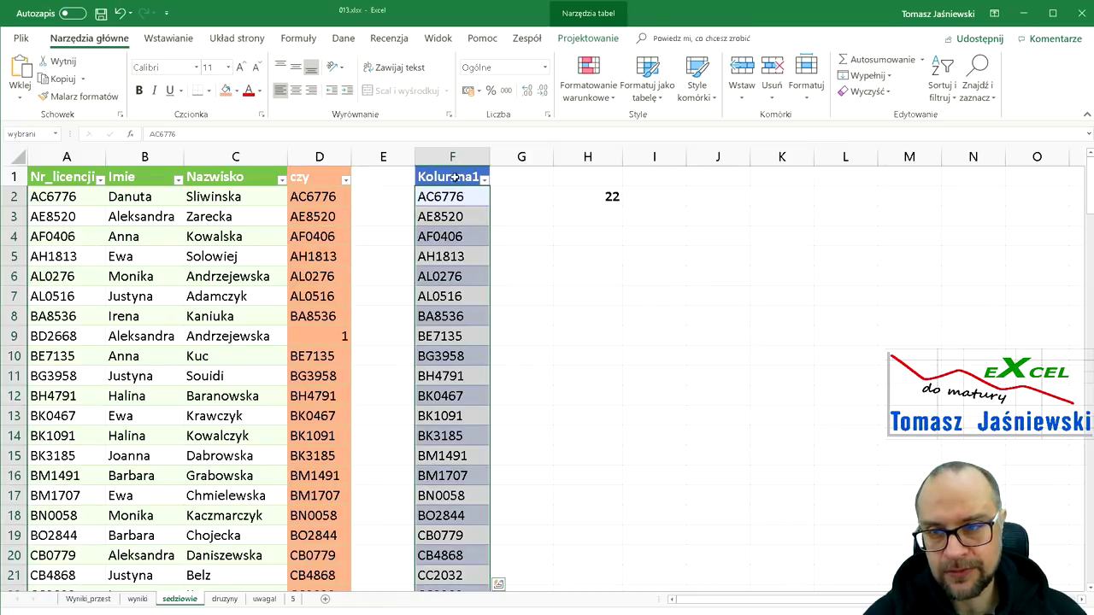
{"action": "scroll", "coordinate": [462, 247], "scroll_direction": "down", "scroll_amount": 8}
{"action": "scroll", "coordinate": [462, 247], "scroll_direction": "down", "scroll_amount": 7}
{"action": "scroll", "coordinate": [463, 247], "scroll_direction": "up", "scroll_amount": 7}
{"action": "scroll", "coordinate": [463, 247], "scroll_direction": "up", "scroll_amount": 8}
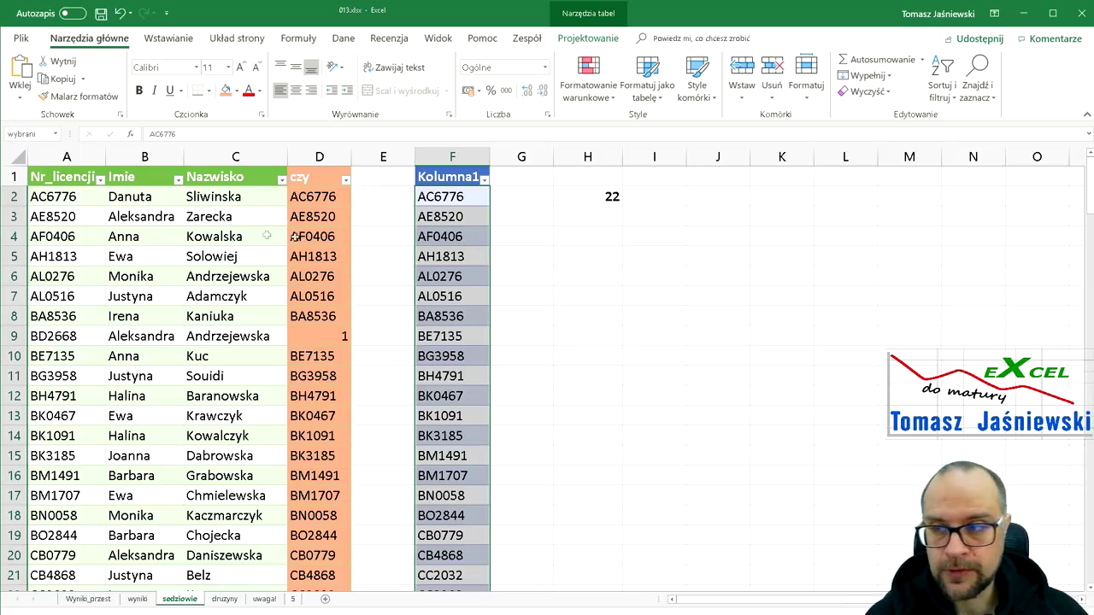
{"action": "left_click", "coordinate": [35, 197]}
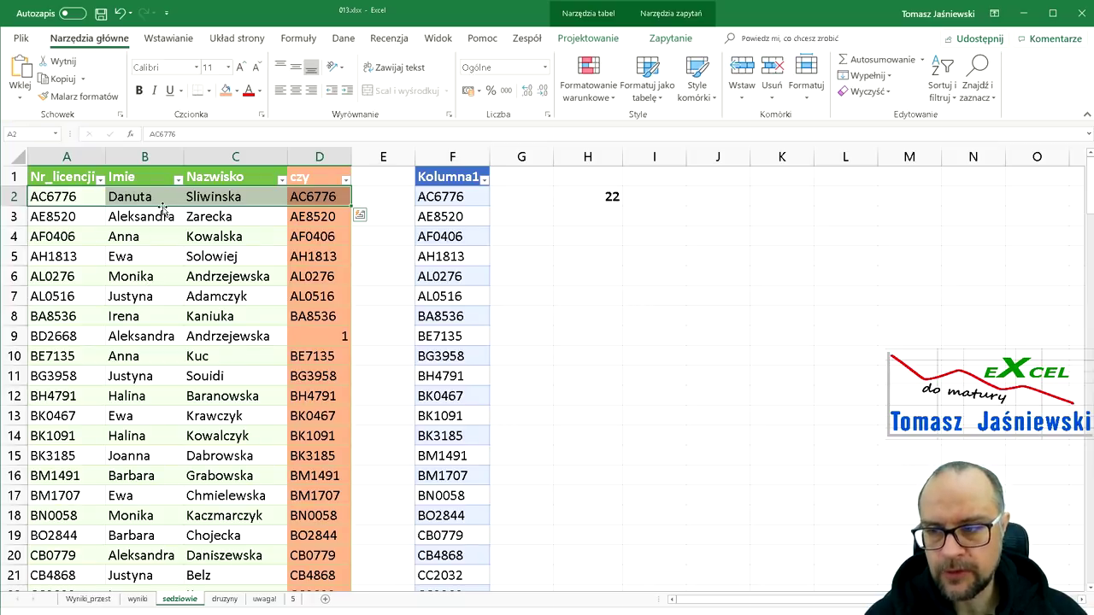
{"action": "left_click", "coordinate": [458, 218]}
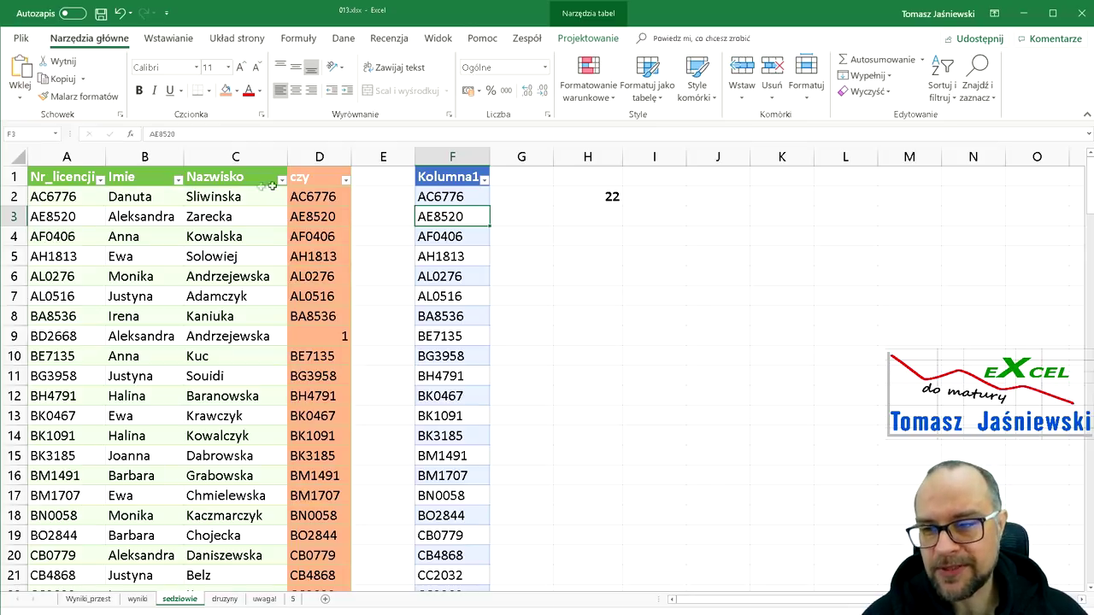
{"action": "left_click", "coordinate": [316, 199]}
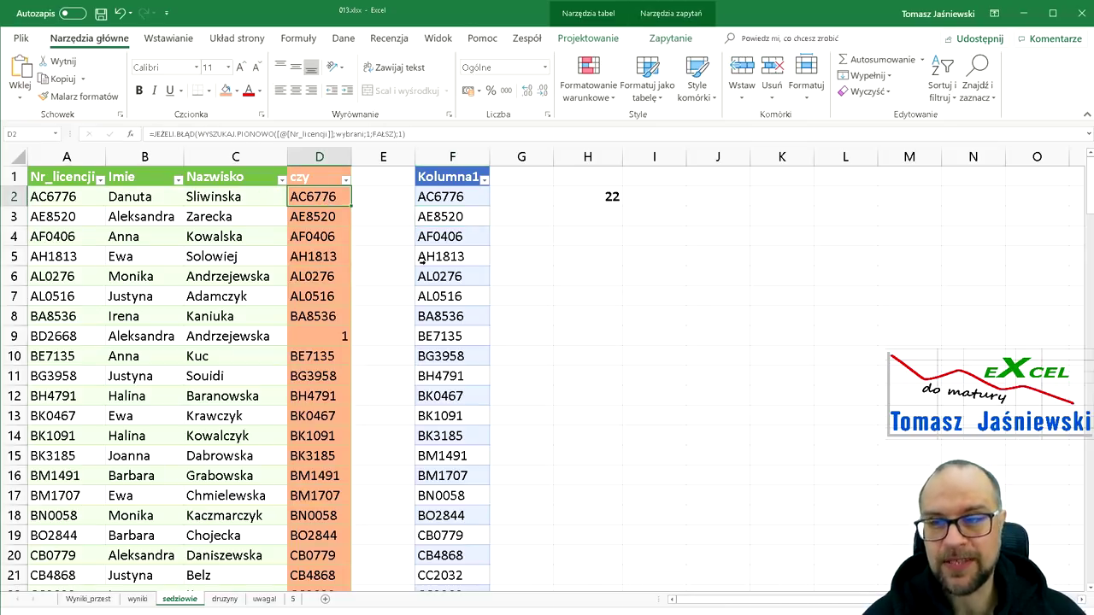
{"action": "key", "text": "F2"}
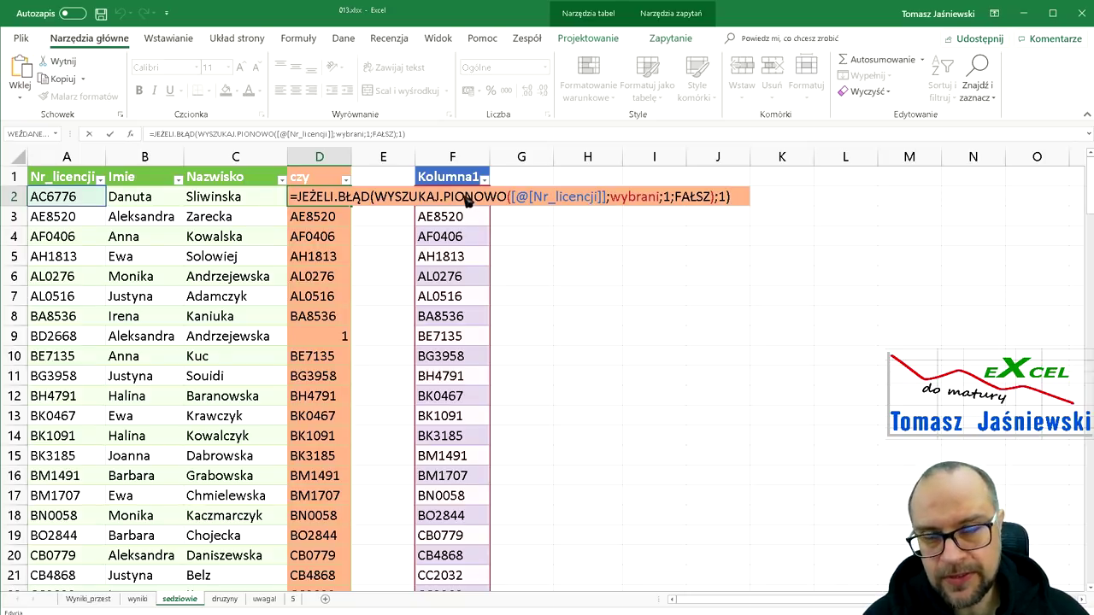
{"action": "left_click_drag", "start_coordinate": [362, 203], "coordinate": [301, 205]}
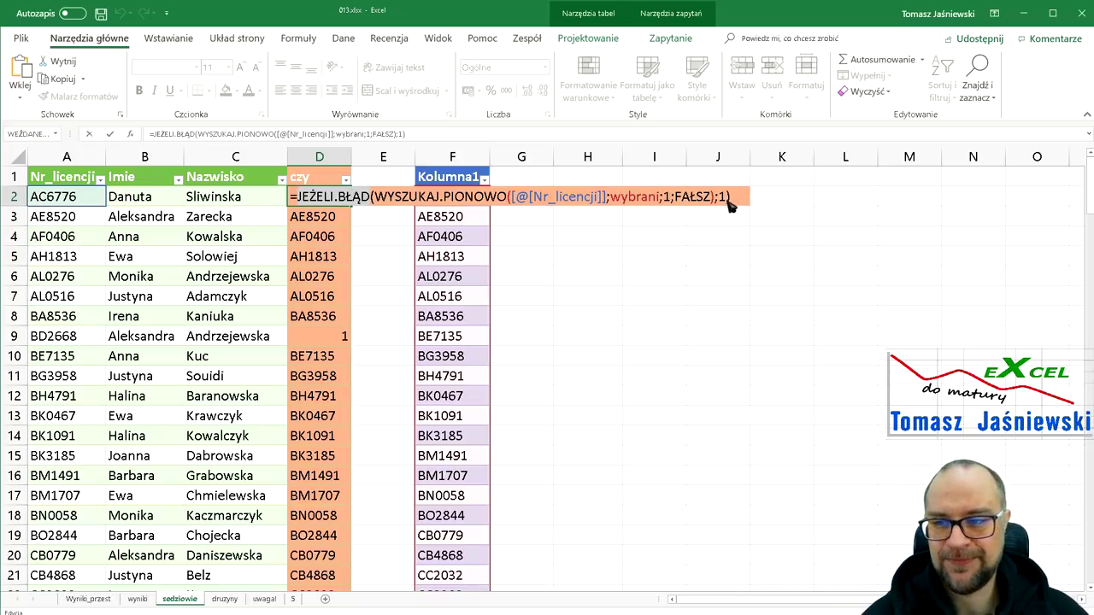
{"action": "key", "text": "Return"}
{"action": "left_click", "coordinate": [328, 197]}
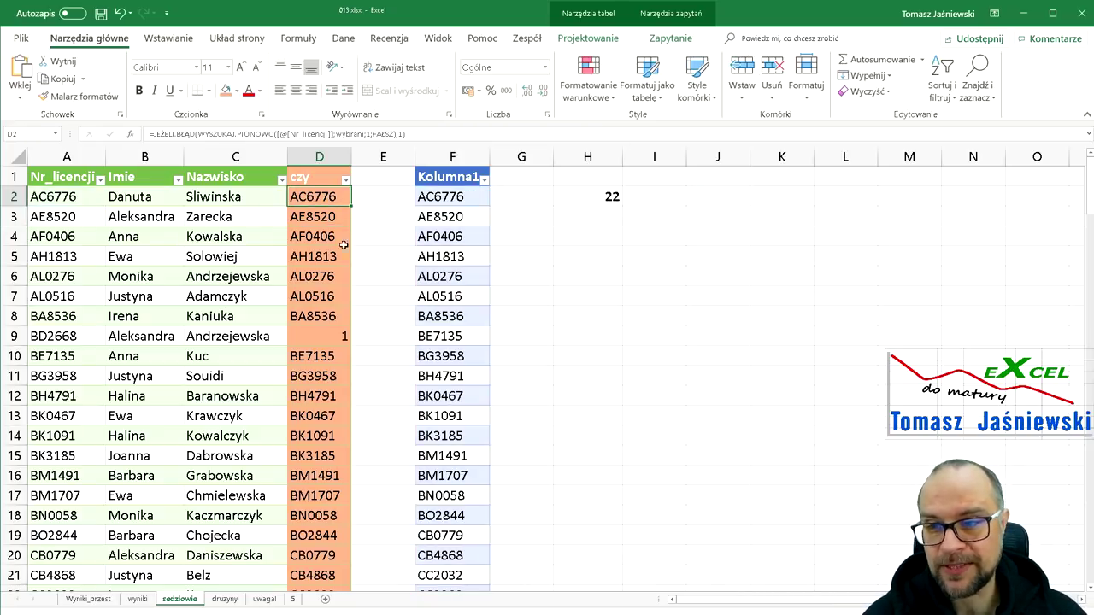
{"action": "left_click", "coordinate": [318, 217]}
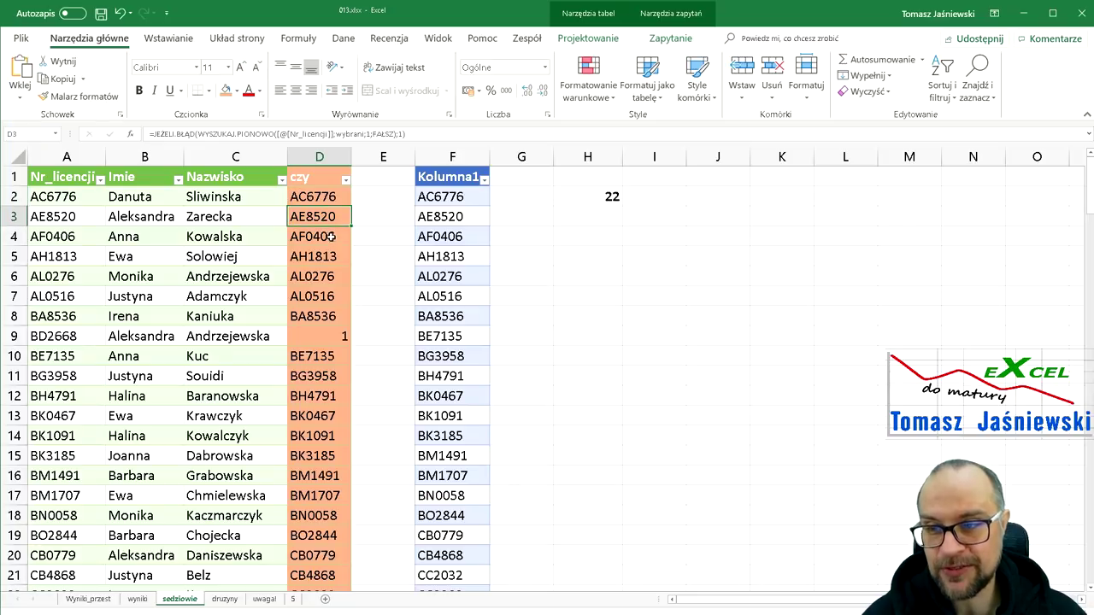
{"action": "left_click", "coordinate": [337, 338]}
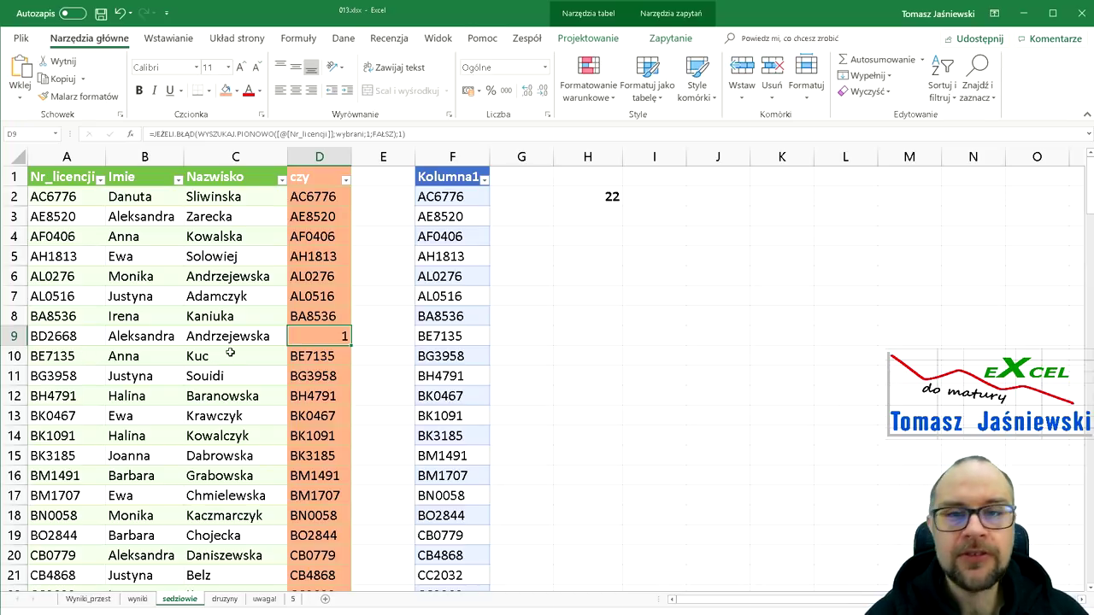
{"action": "left_click", "coordinate": [451, 202]}
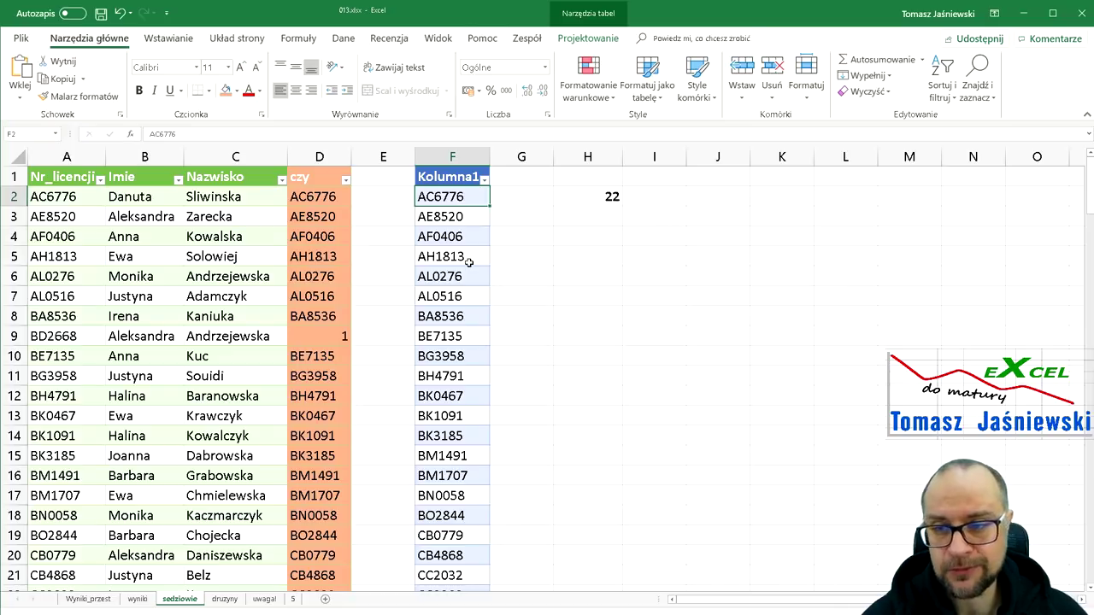
{"action": "left_click", "coordinate": [329, 342]}
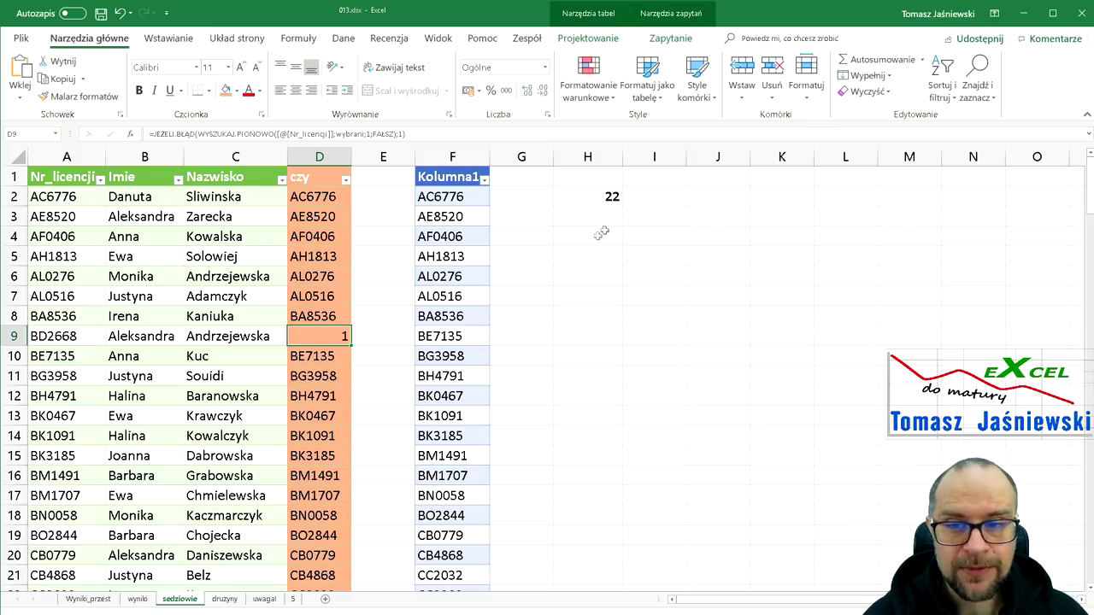
{"action": "left_click", "coordinate": [615, 198]}
{"action": "key", "text": "F2"}
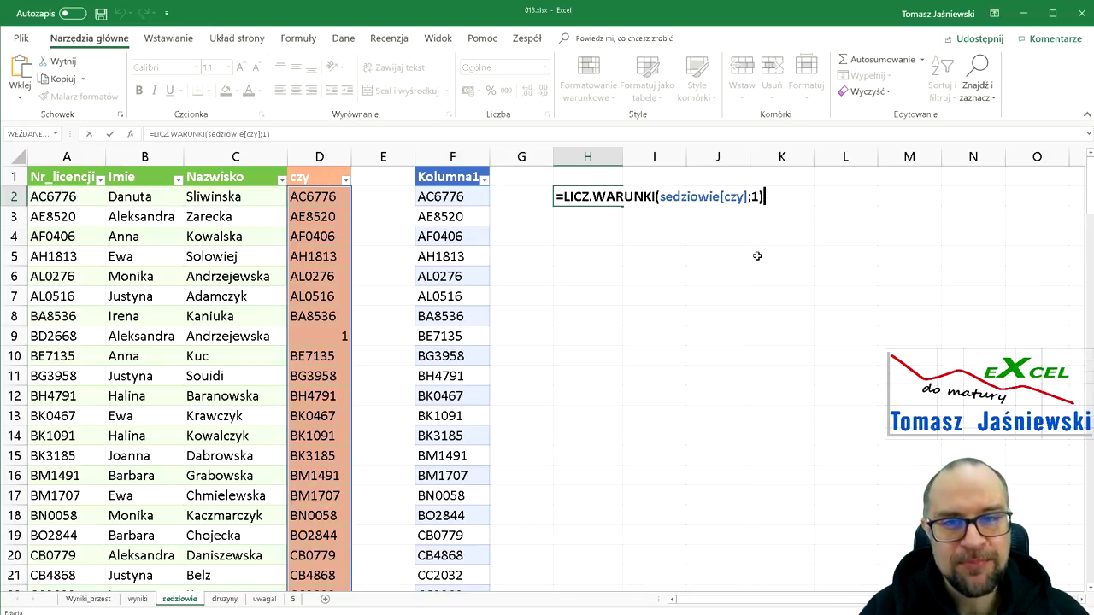
{"action": "key", "text": "Return"}
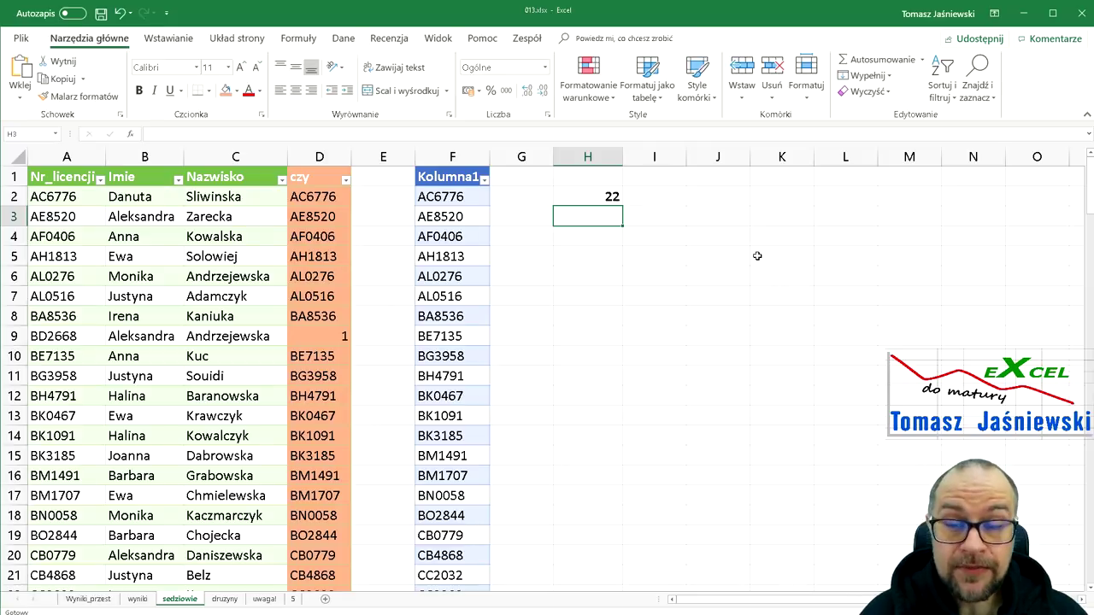
{"action": "left_click", "coordinate": [88, 598]}
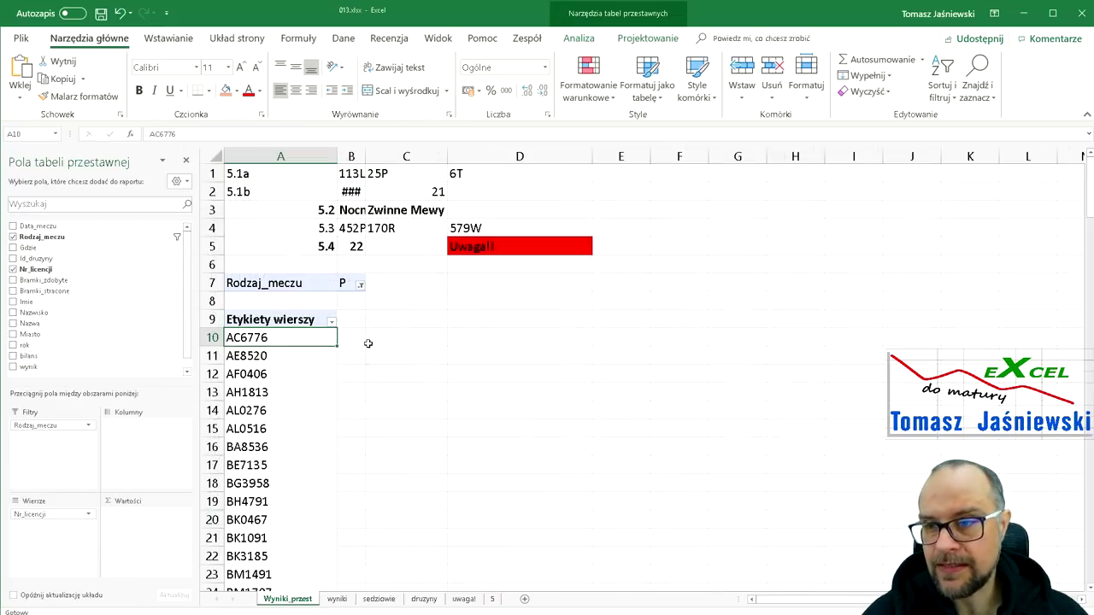
Select cell B5 holding the 5.4 answer 22 on Wyniki_przest
{"action": "left_click", "coordinate": [354, 248]}
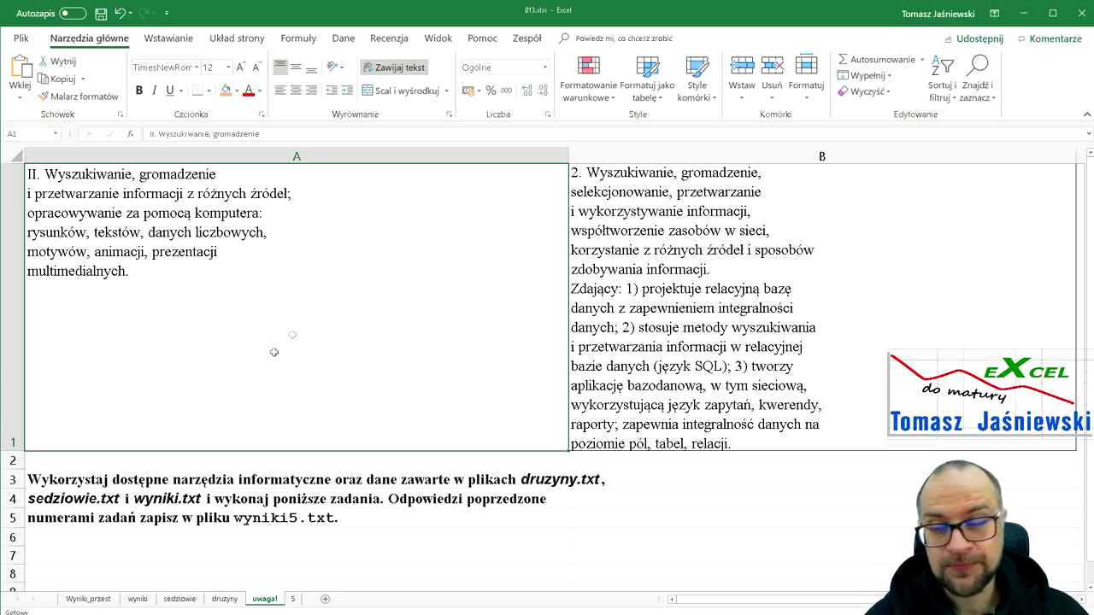
{"action": "left_click", "coordinate": [49, 481]}
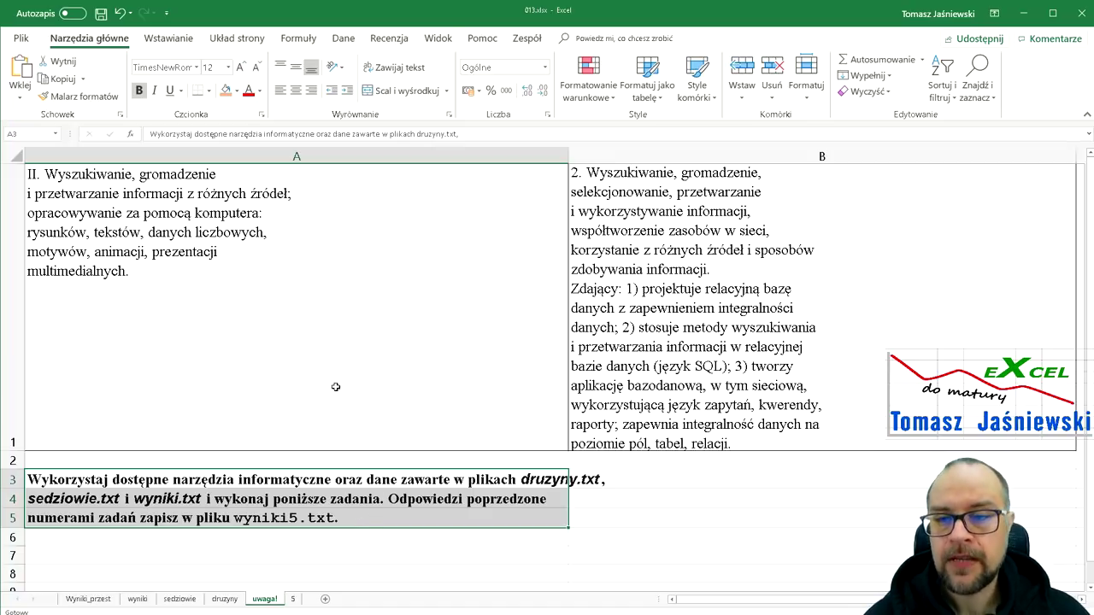
{"action": "left_click", "coordinate": [280, 480]}
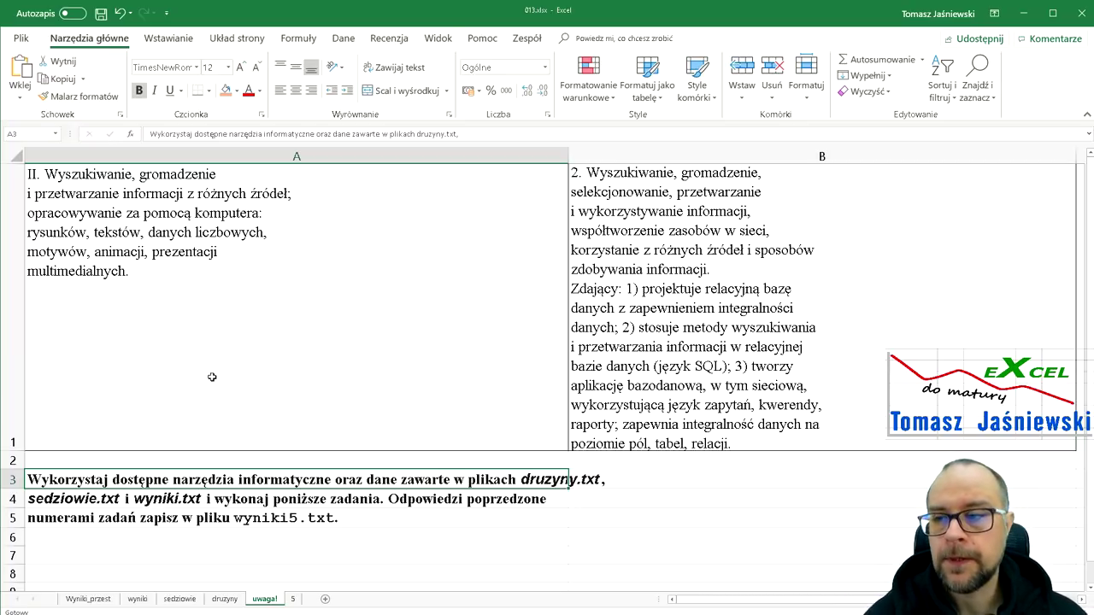
{"action": "left_click", "coordinate": [299, 323]}
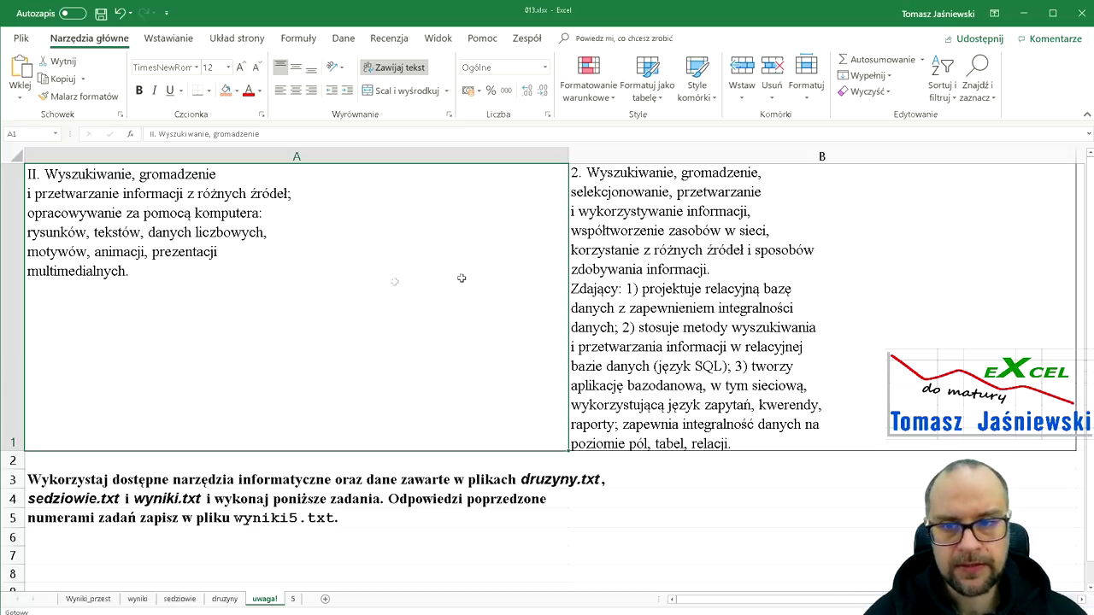
{"action": "left_click", "coordinate": [751, 284]}
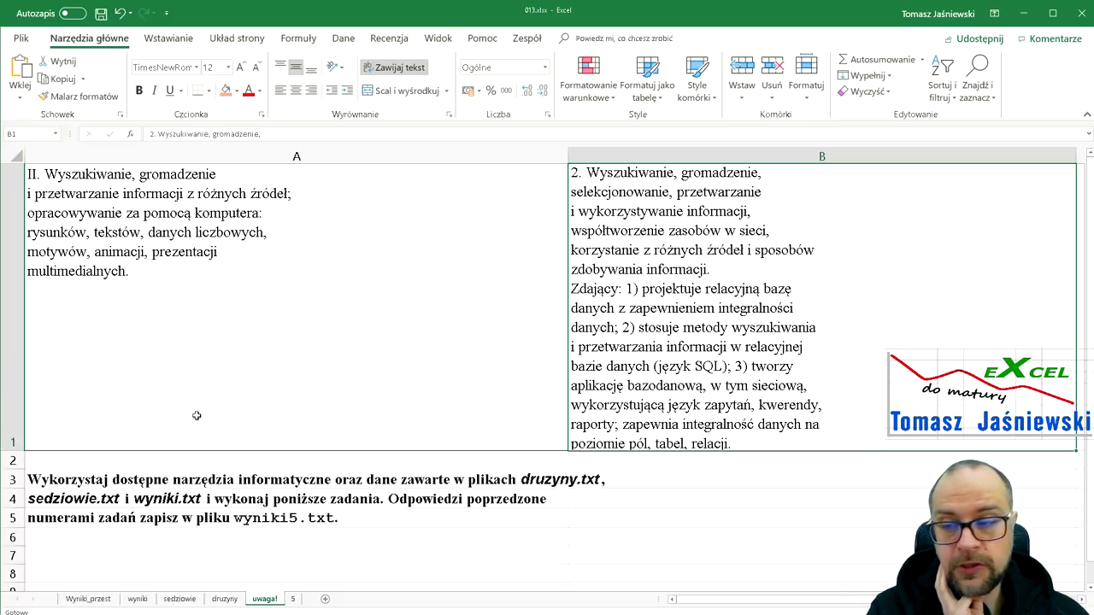
{"action": "left_click_drag", "start_coordinate": [39, 476], "coordinate": [56, 507]}
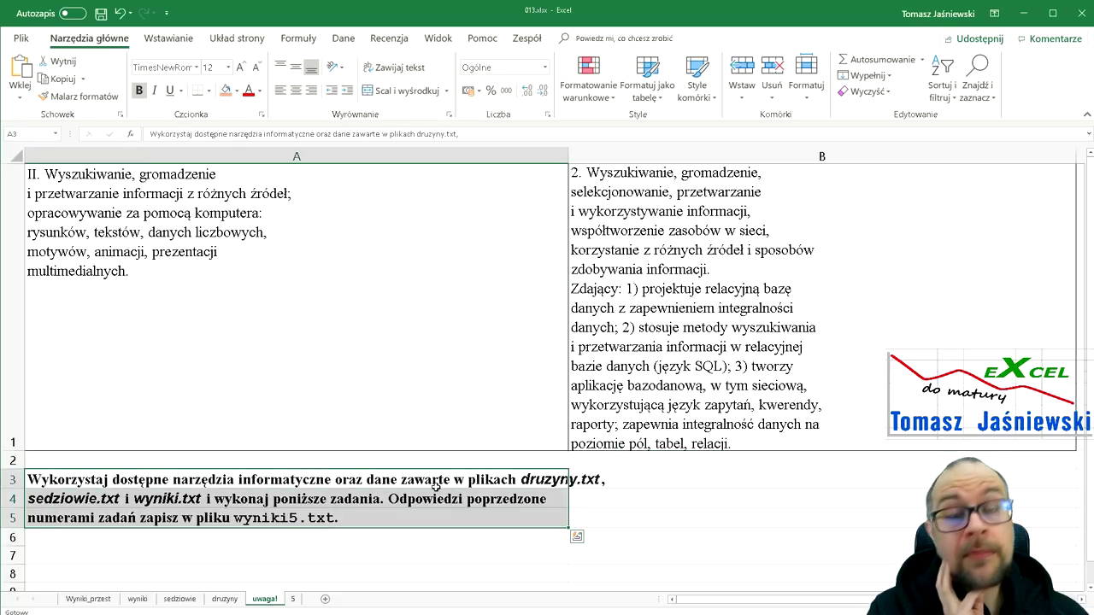
{"action": "left_click", "coordinate": [681, 387]}
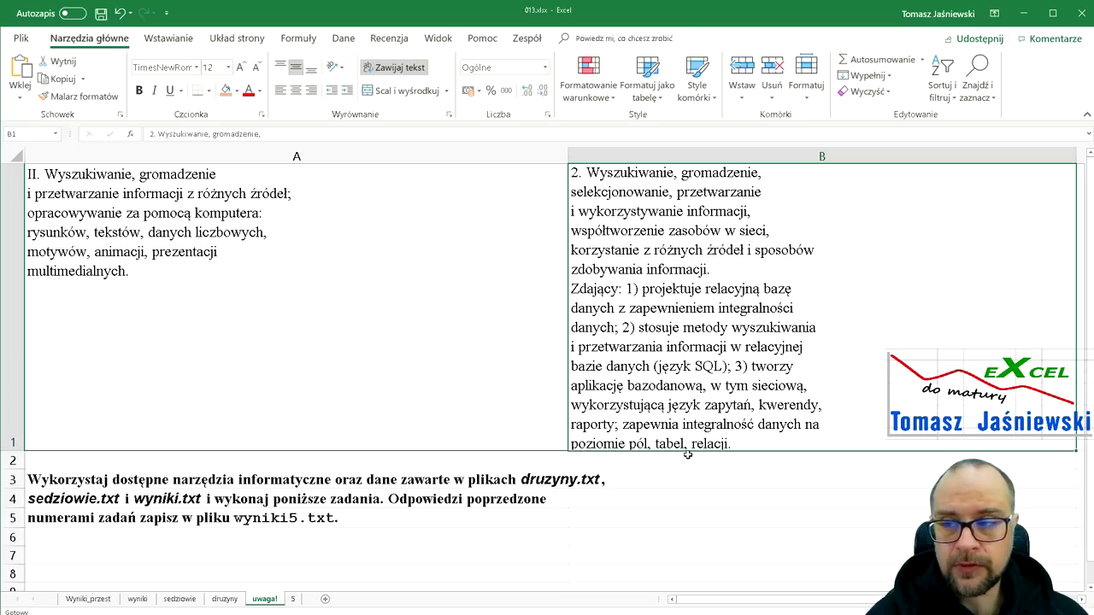
{"action": "left_click", "coordinate": [358, 288]}
{"action": "left_click", "coordinate": [684, 297]}
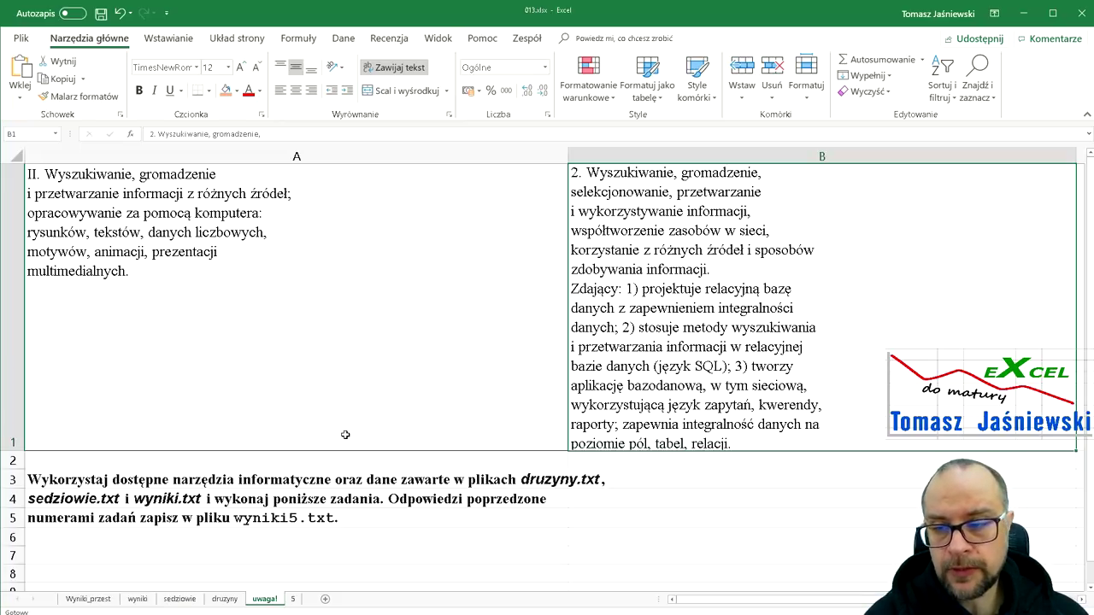
{"action": "left_click_drag", "start_coordinate": [36, 482], "coordinate": [51, 521]}
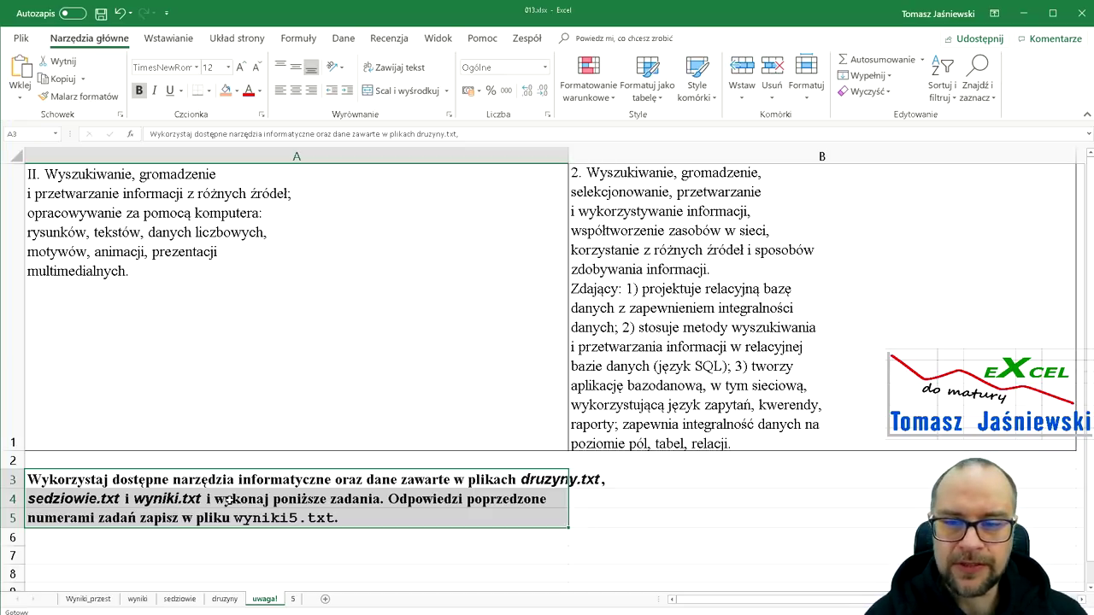
{"action": "left_click", "coordinate": [574, 536]}
{"action": "left_click", "coordinate": [676, 395]}
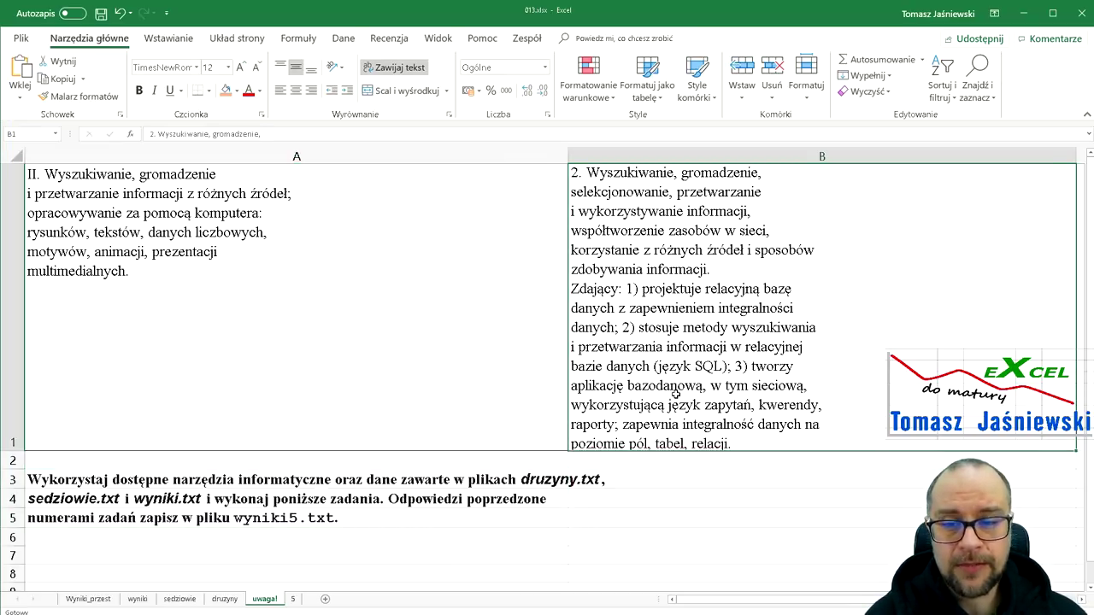